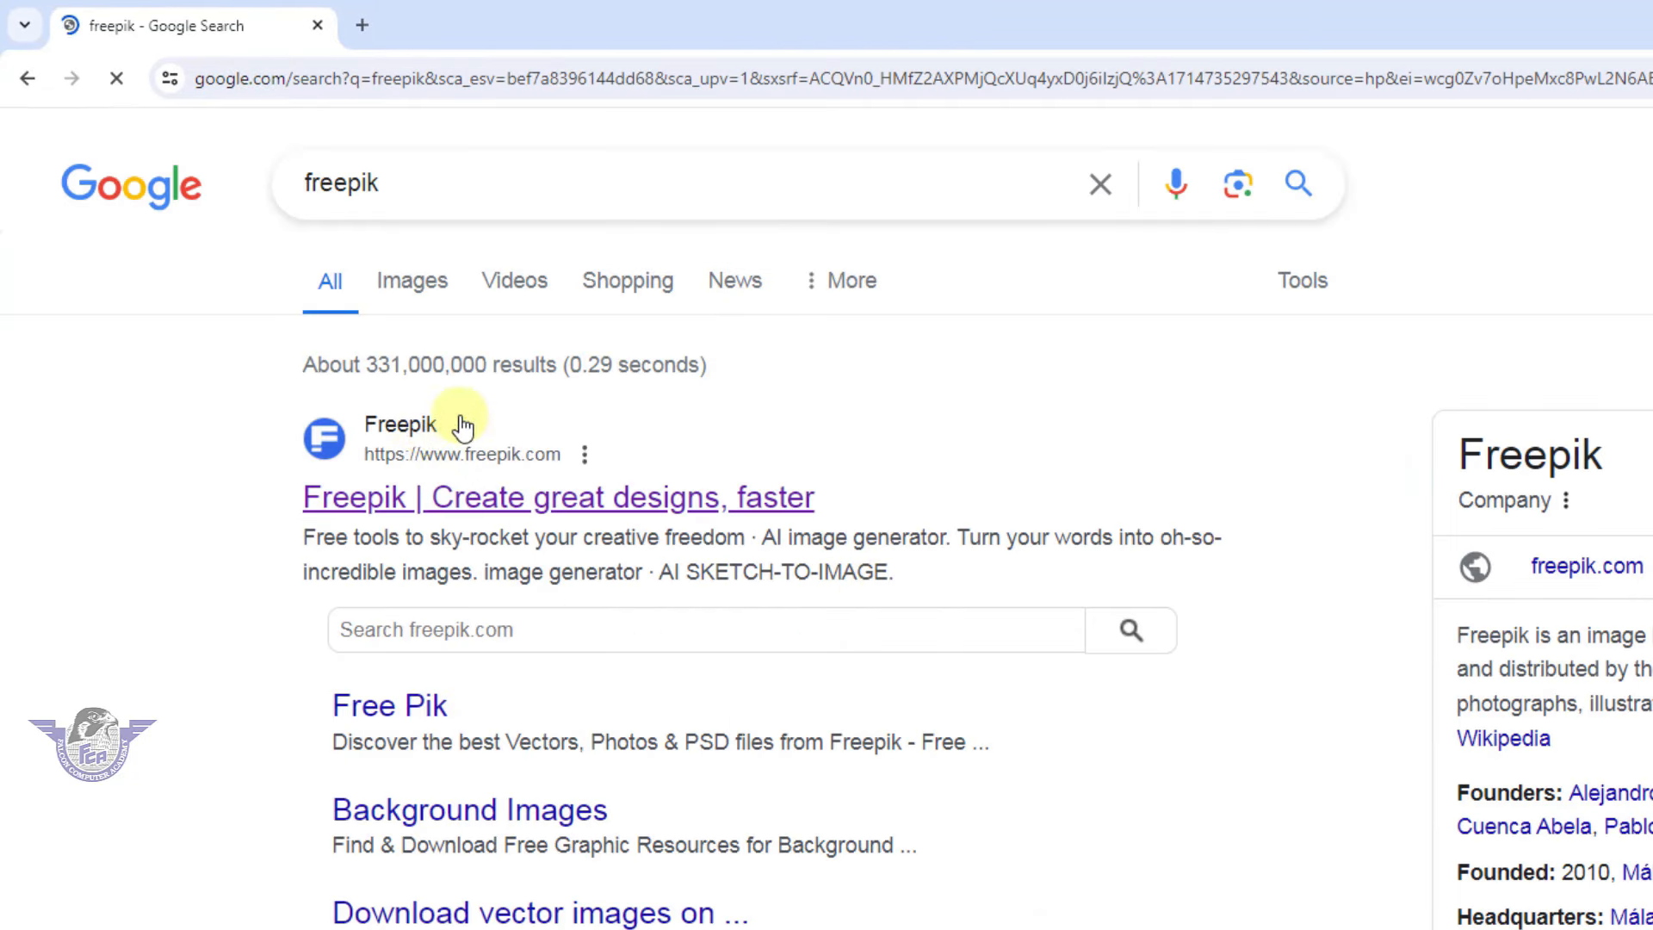
# Open the Freepik site and search it for 'Certificate', bringing up about 371.1k results
pyautogui.click(410, 439)
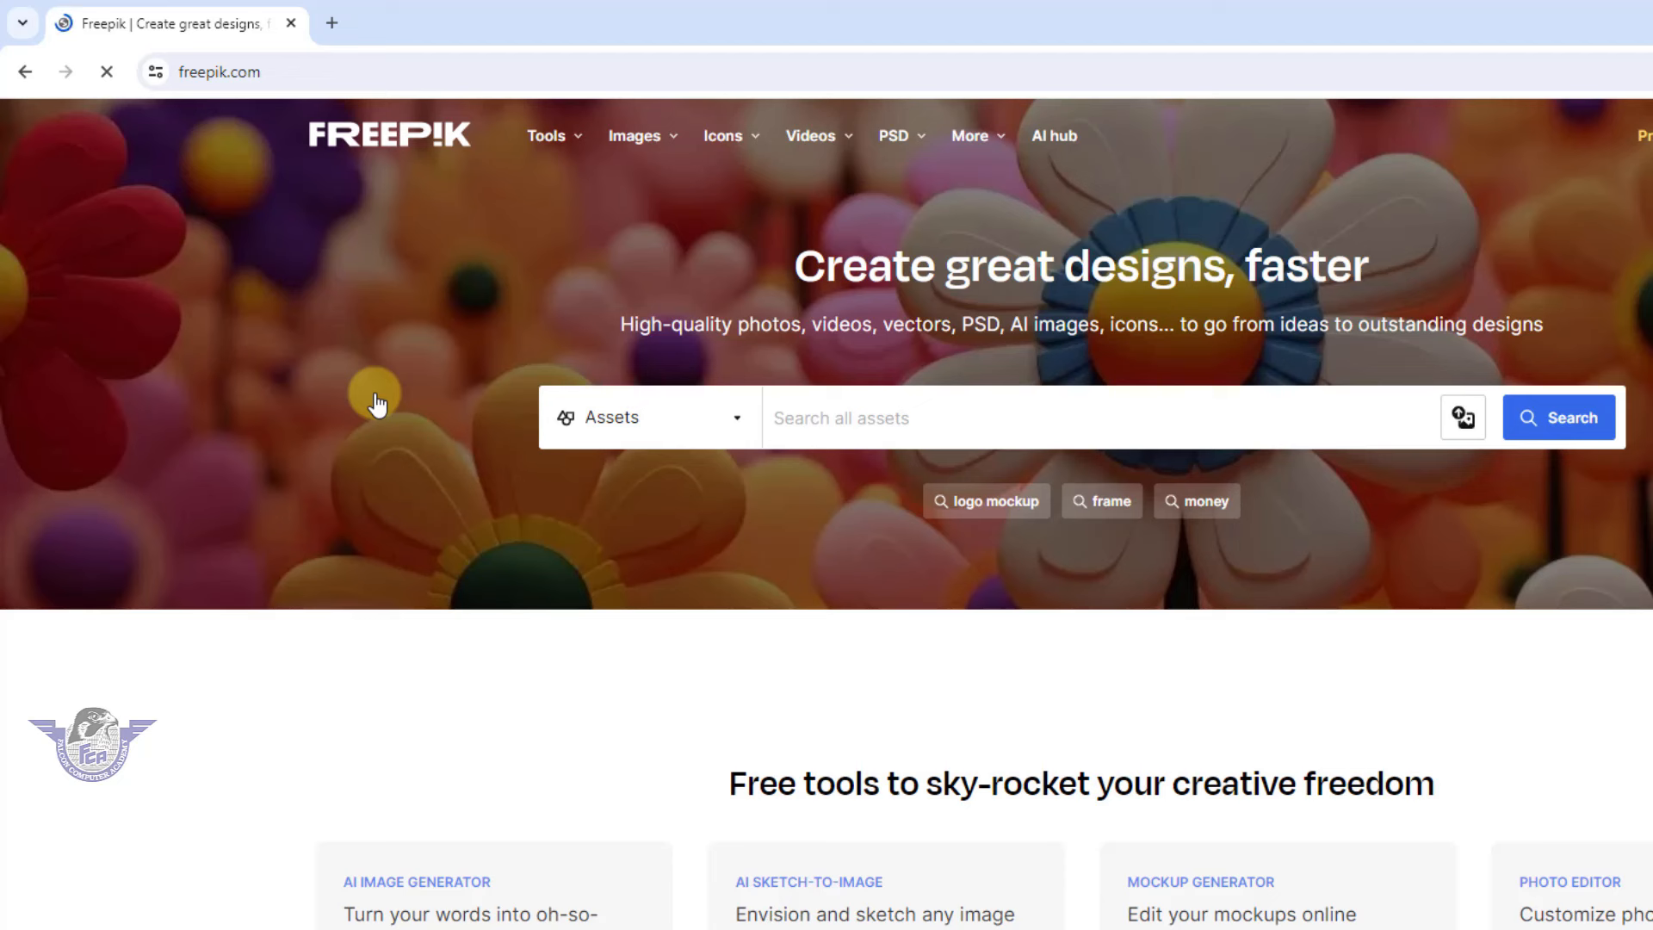
pyautogui.click(850, 413)
pyautogui.write('Certific')
pyautogui.press('BackSpace')
pyautogui.press('BackSpace')
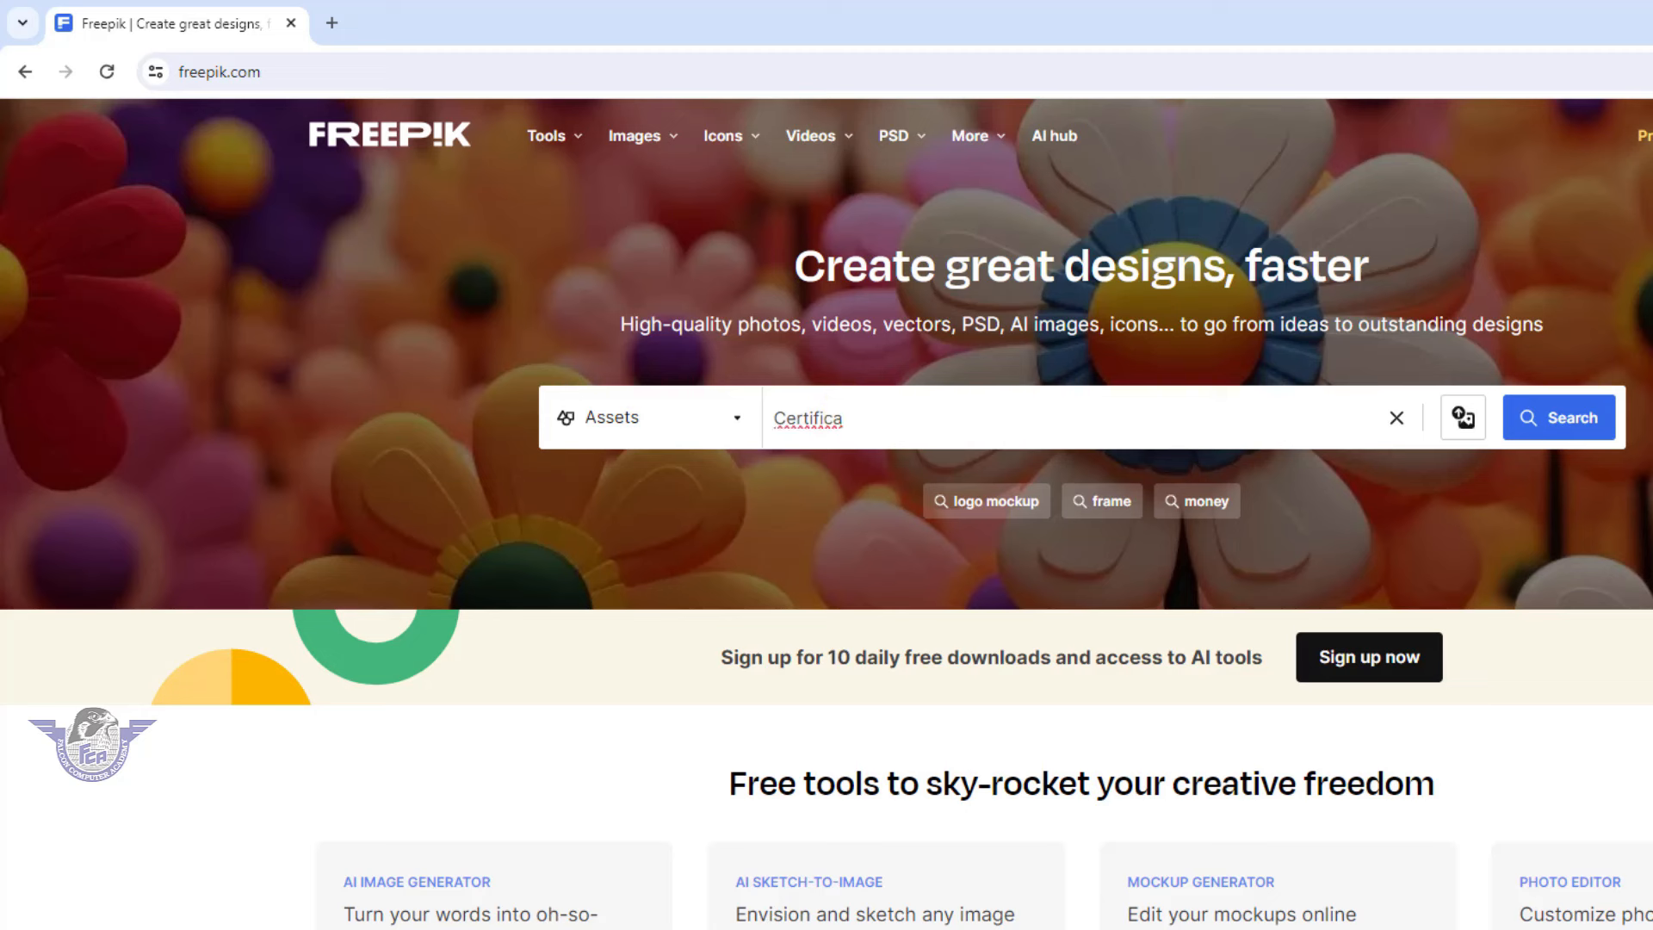
pyautogui.write('ate')
pyautogui.click(1524, 418)
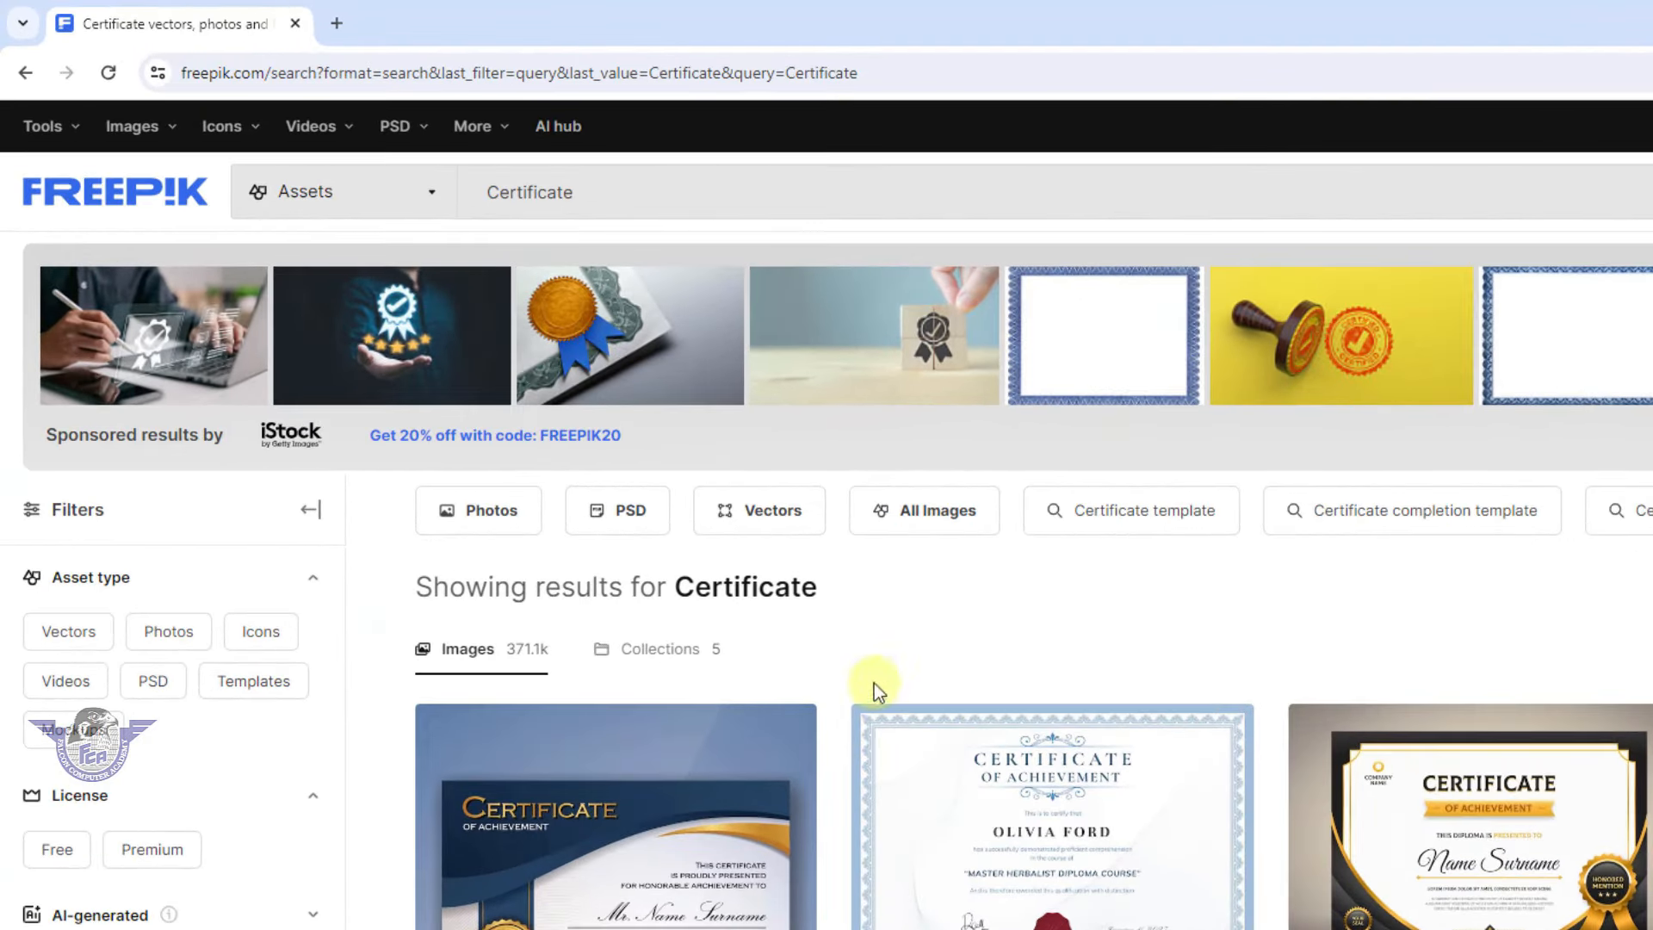
# Filter the Certificate results to PSD and Free, then scroll through the template grid
pyautogui.click(633, 518)
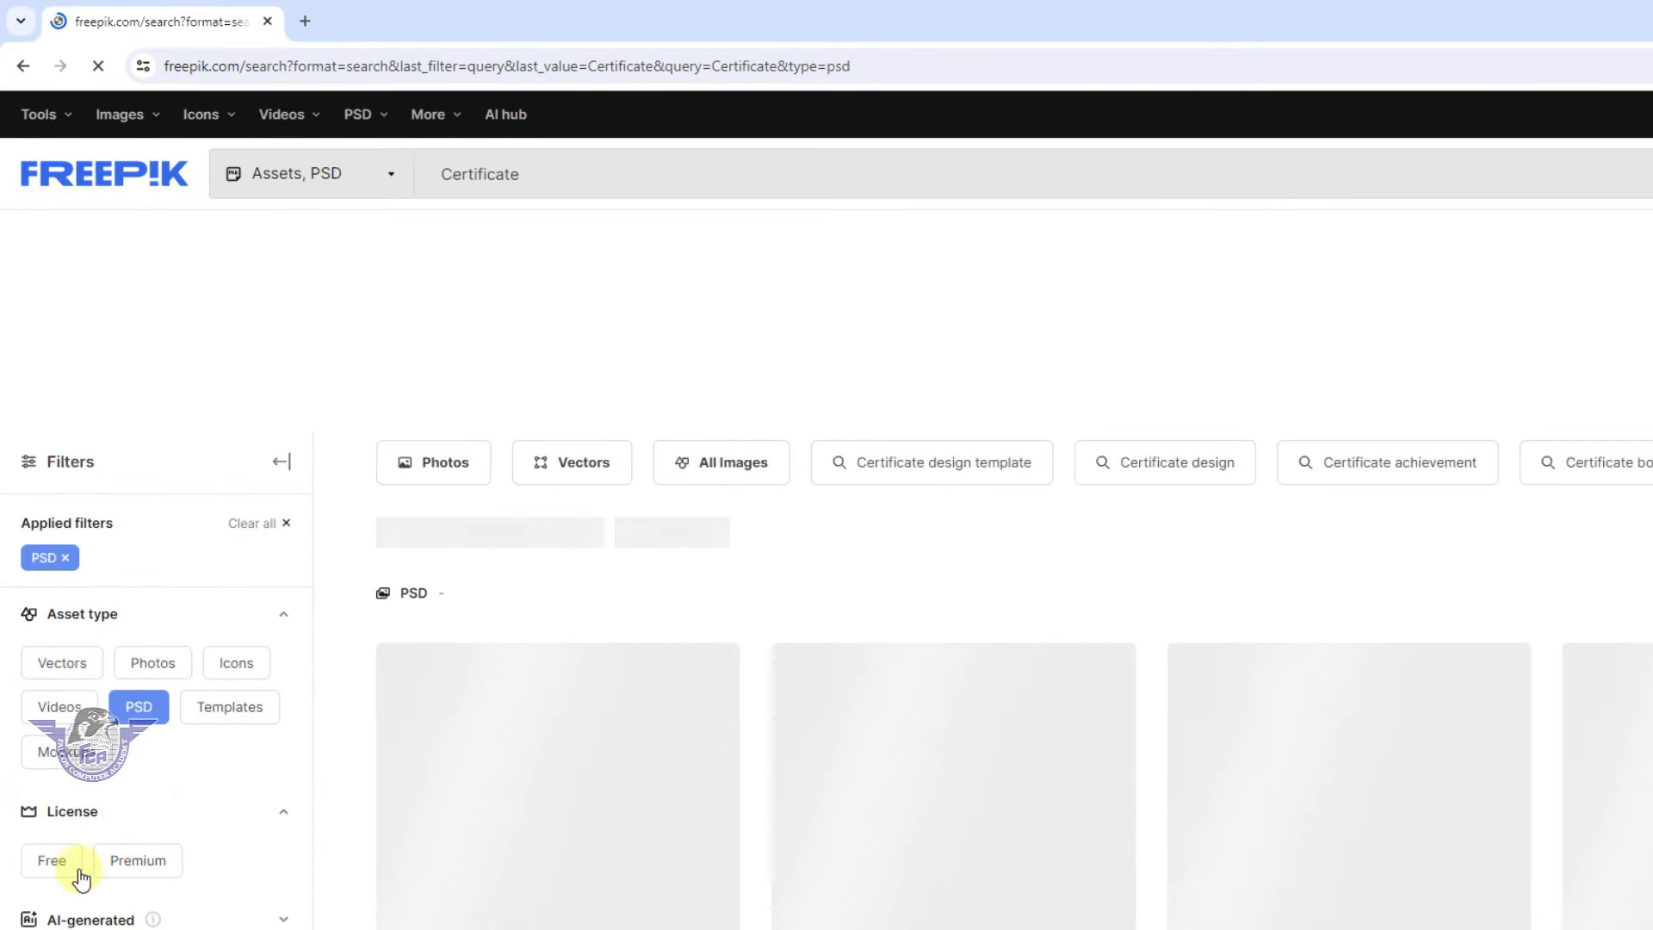
pyautogui.click(69, 871)
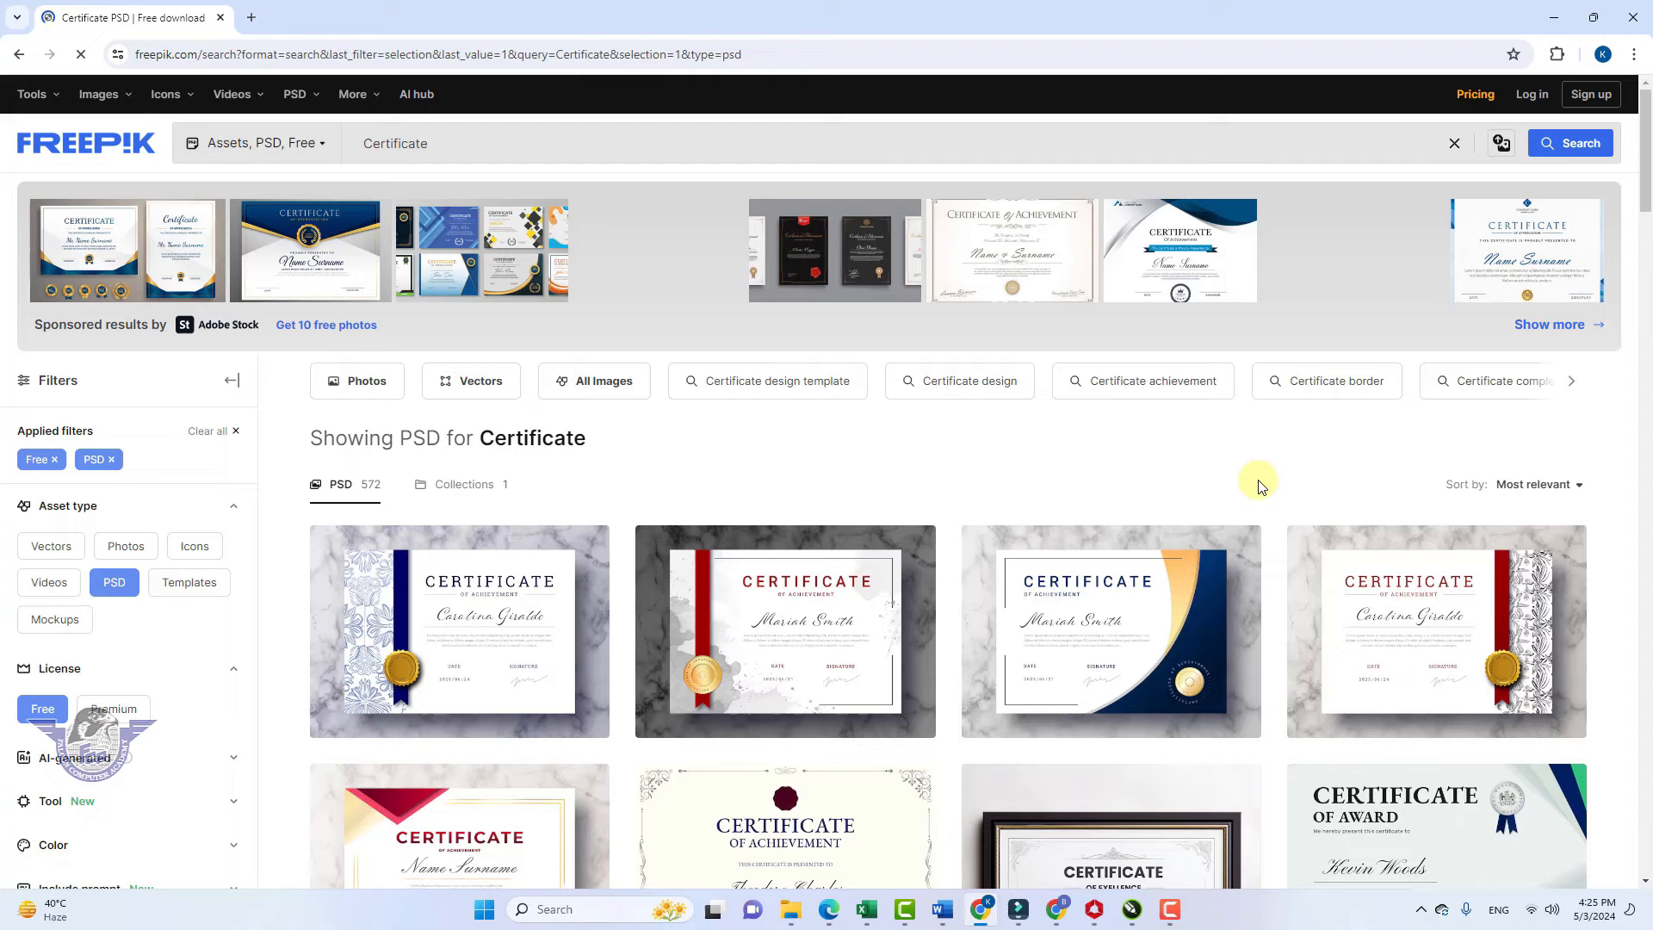
pyautogui.scroll(-1, 1270, 726)
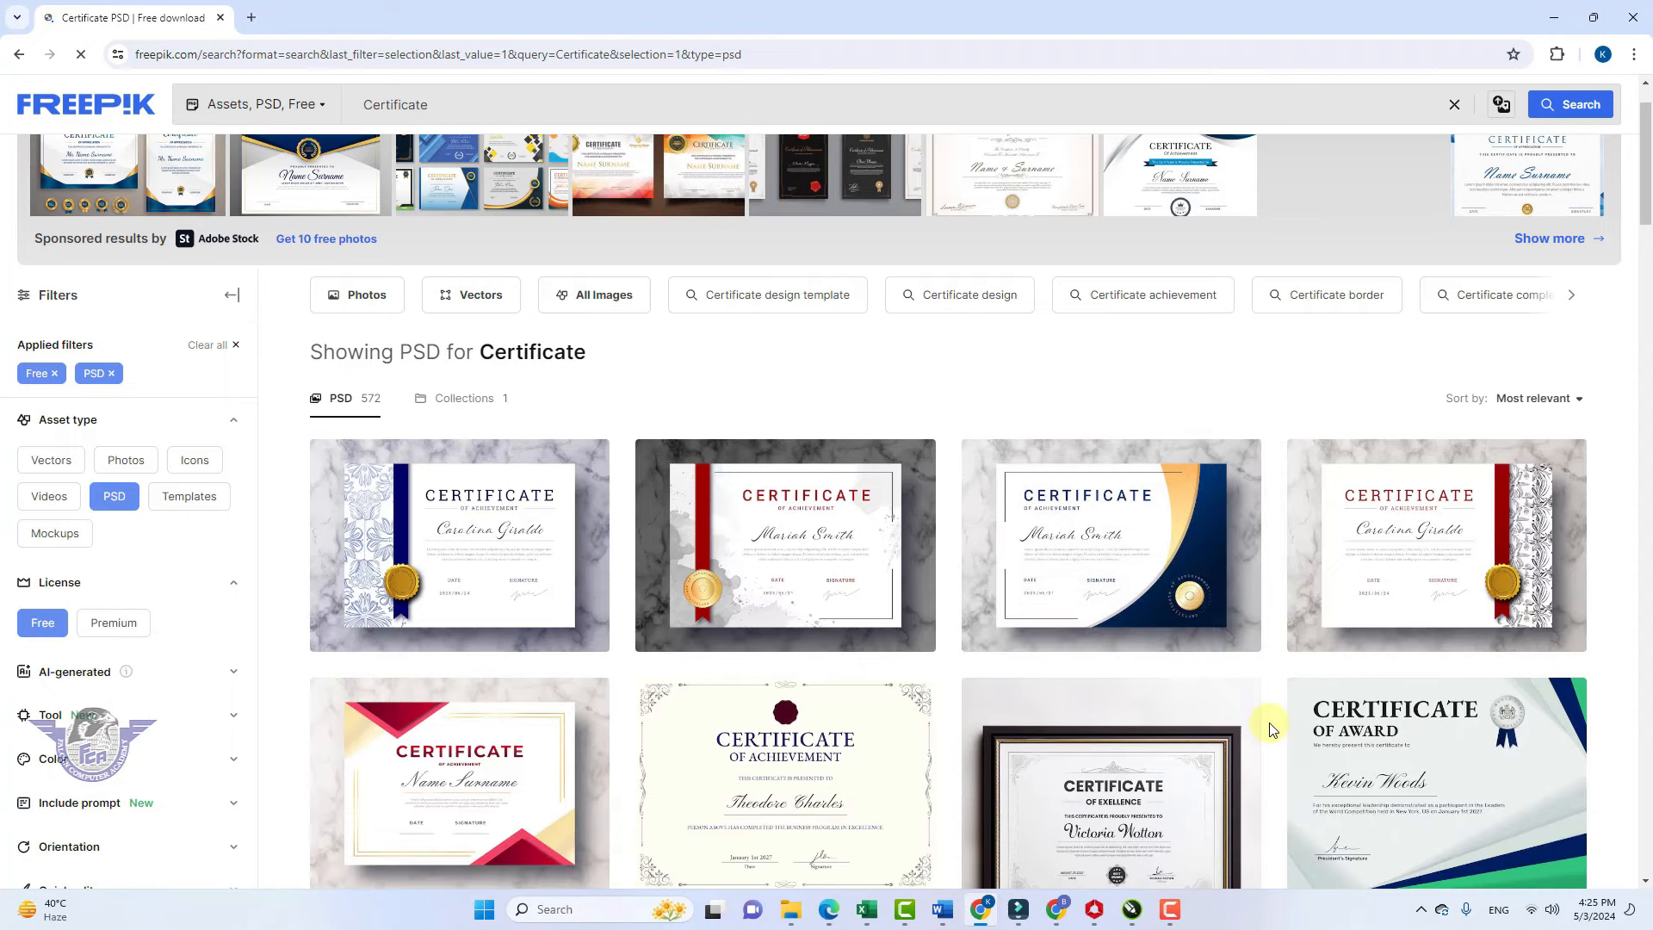
pyautogui.scroll(-2, 1270, 726)
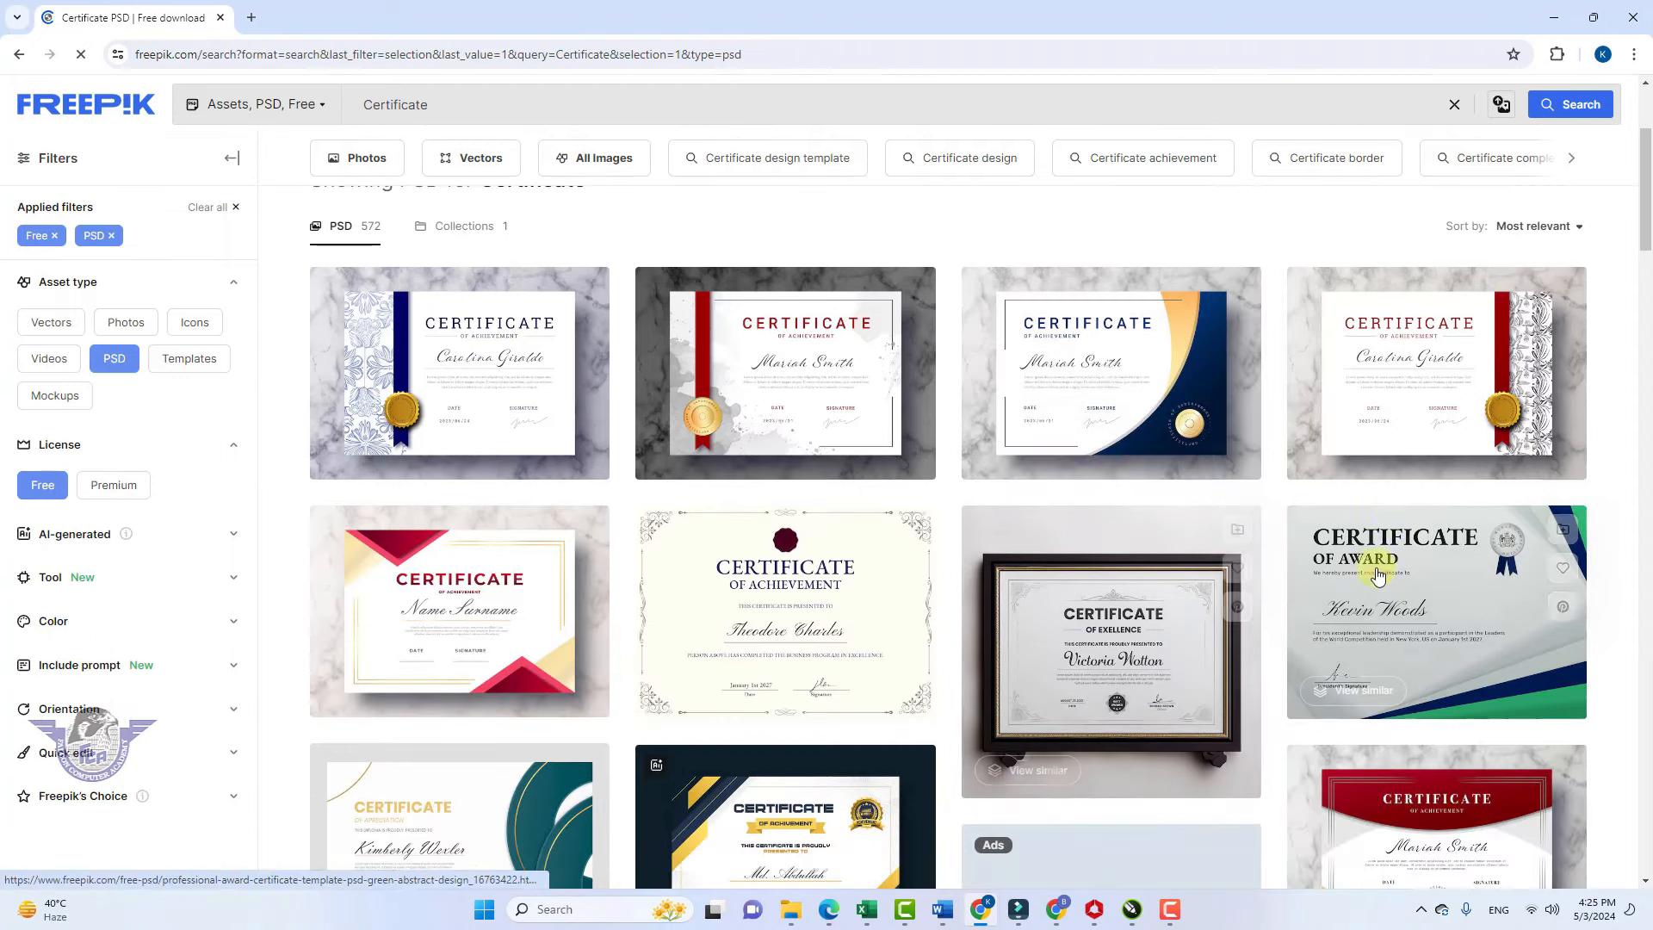
pyautogui.scroll(-2, 1102, 607)
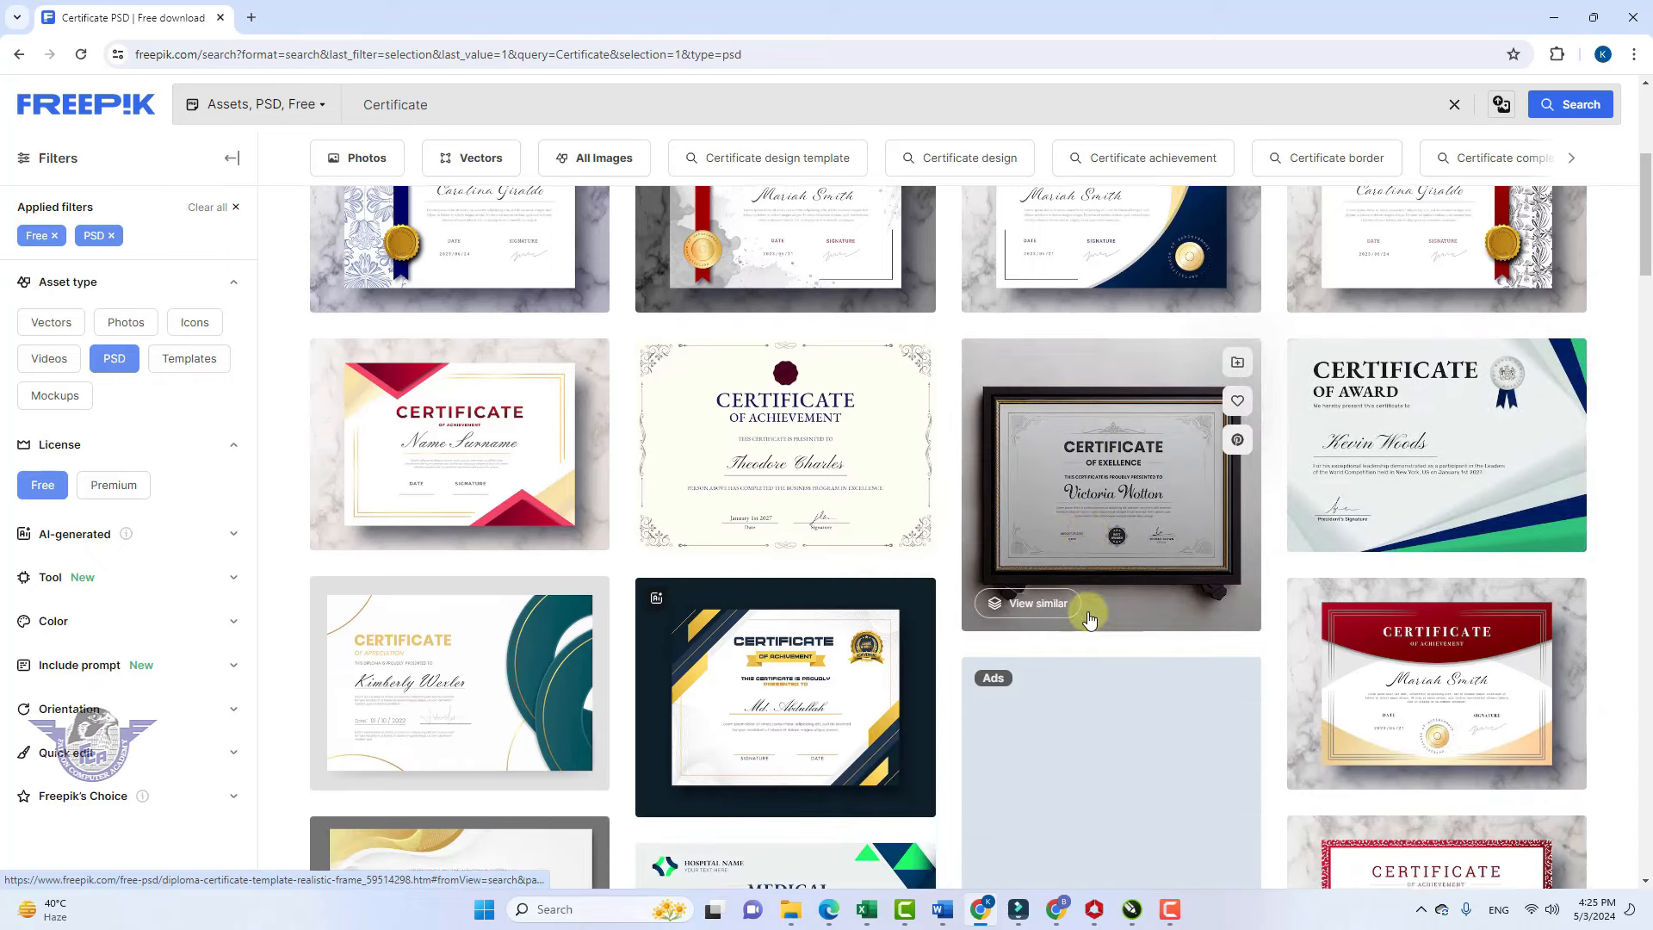
pyautogui.scroll(-3, 1089, 619)
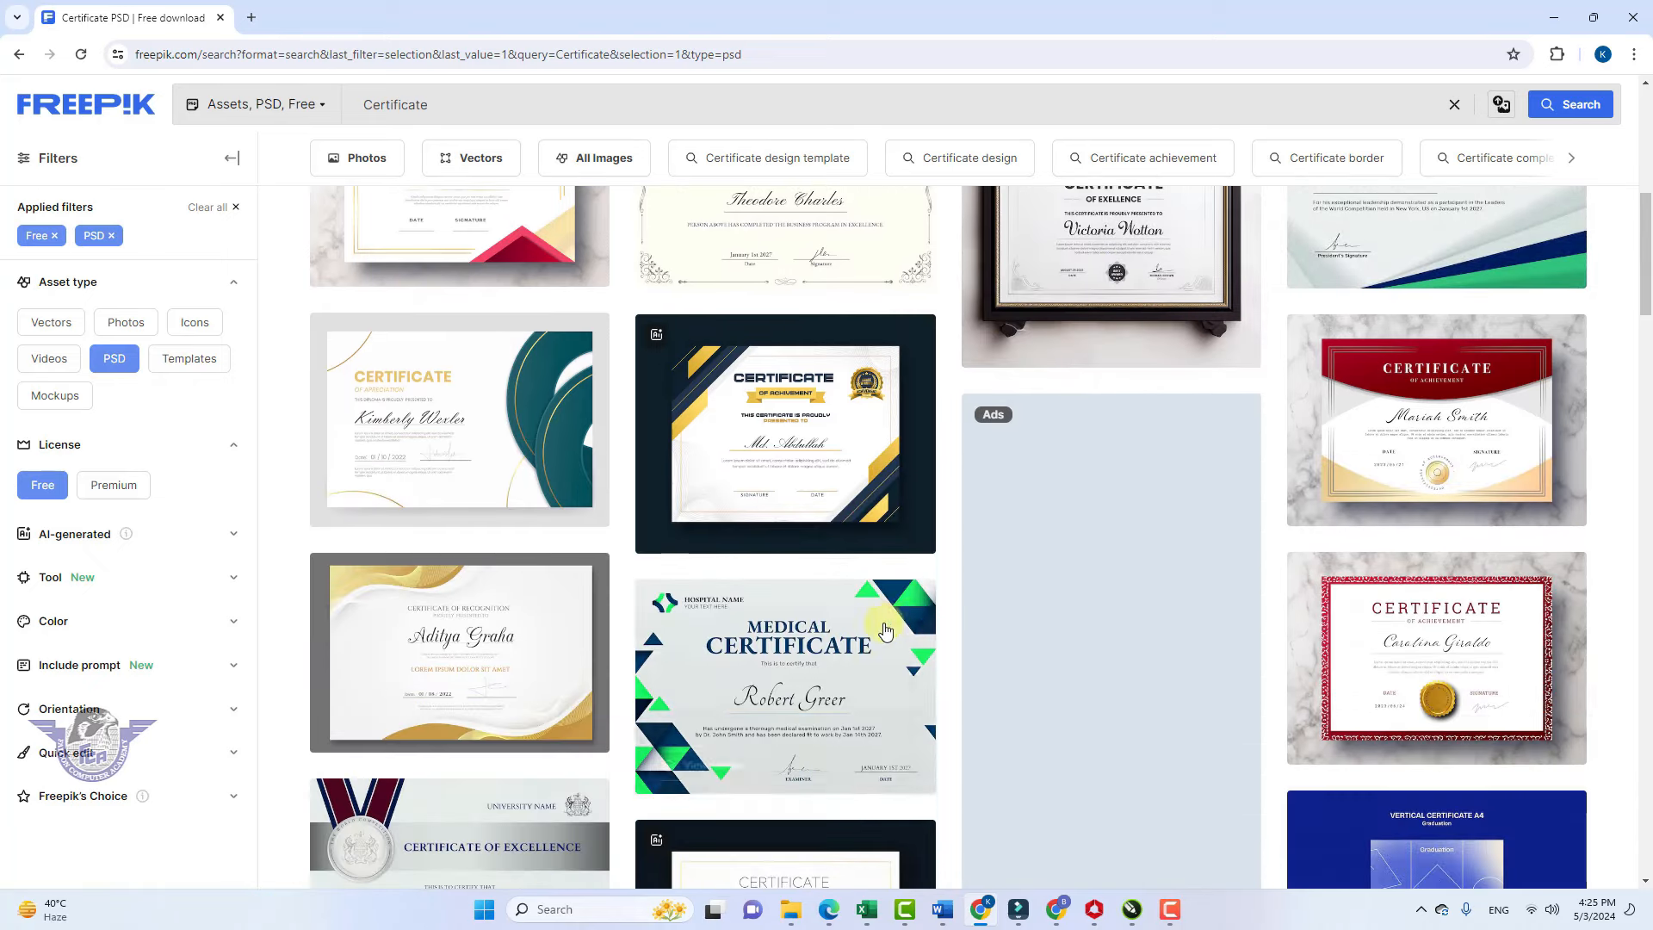
pyautogui.scroll(-2, 531, 629)
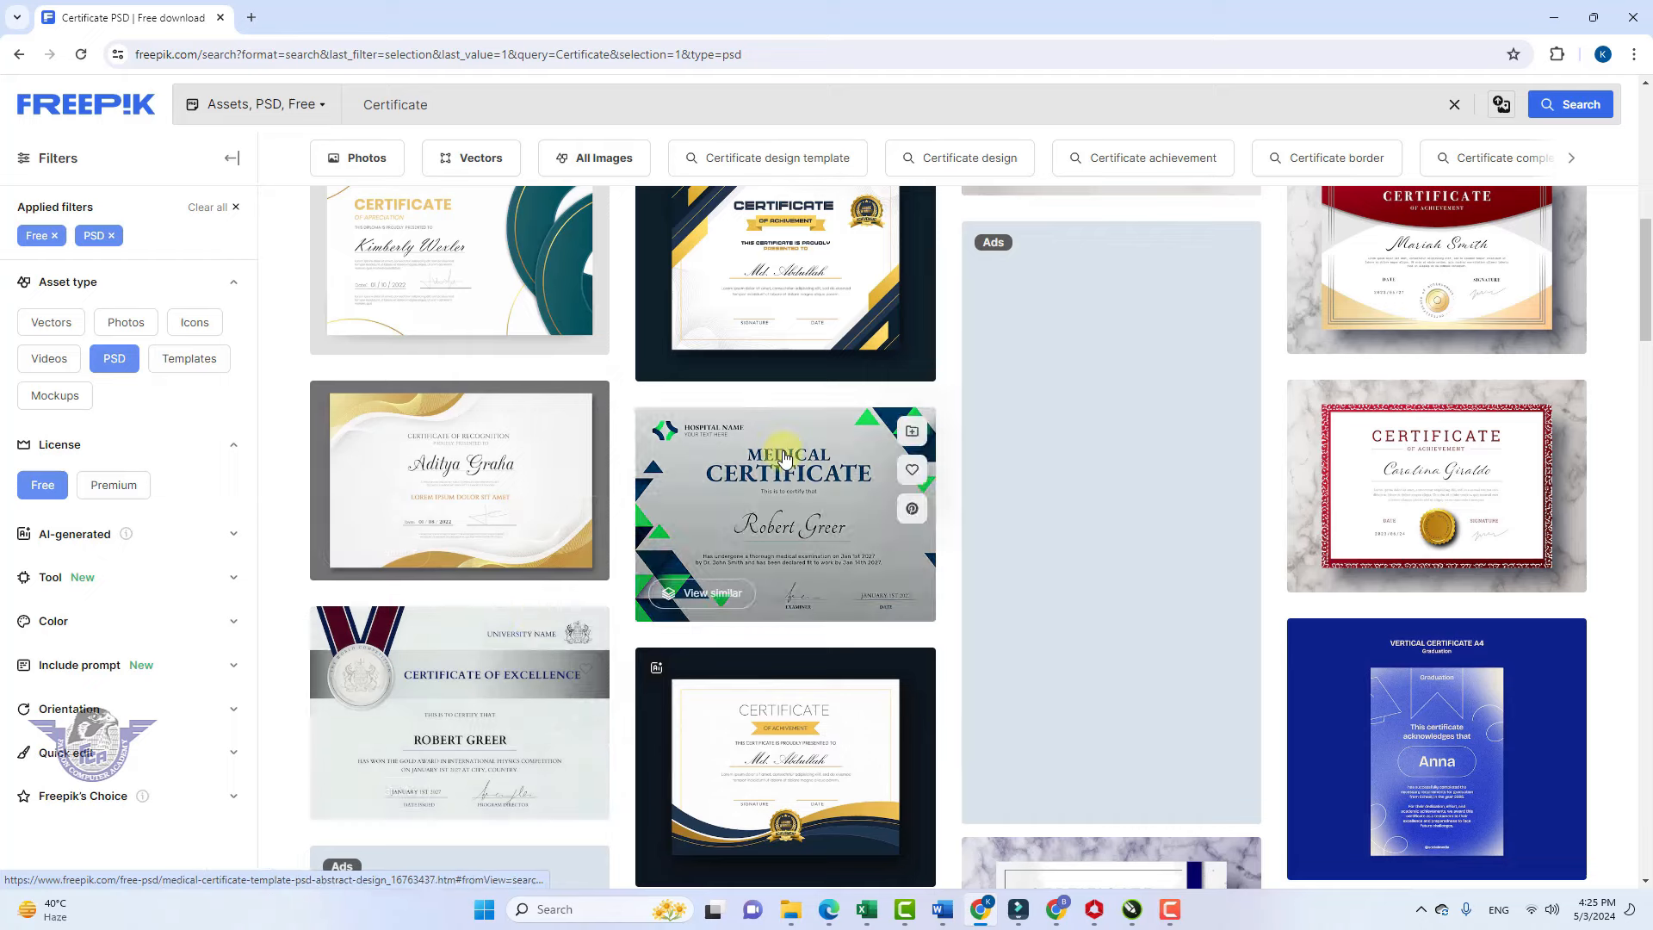
pyautogui.scroll(-2, 782, 455)
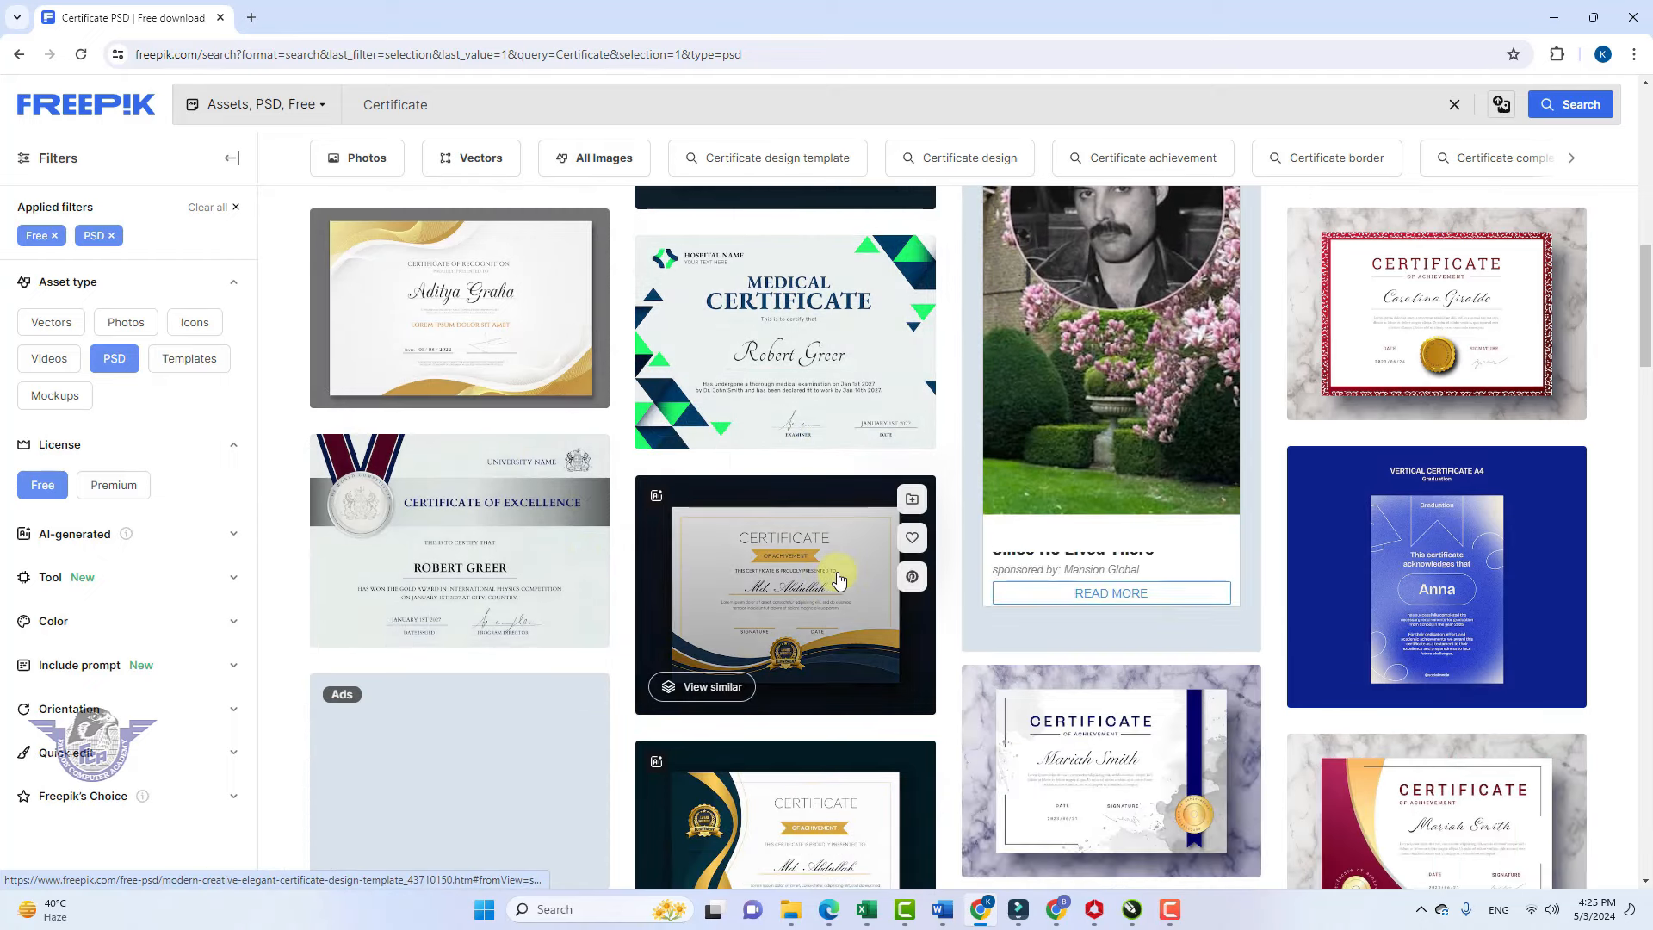
pyautogui.scroll(-2, 842, 577)
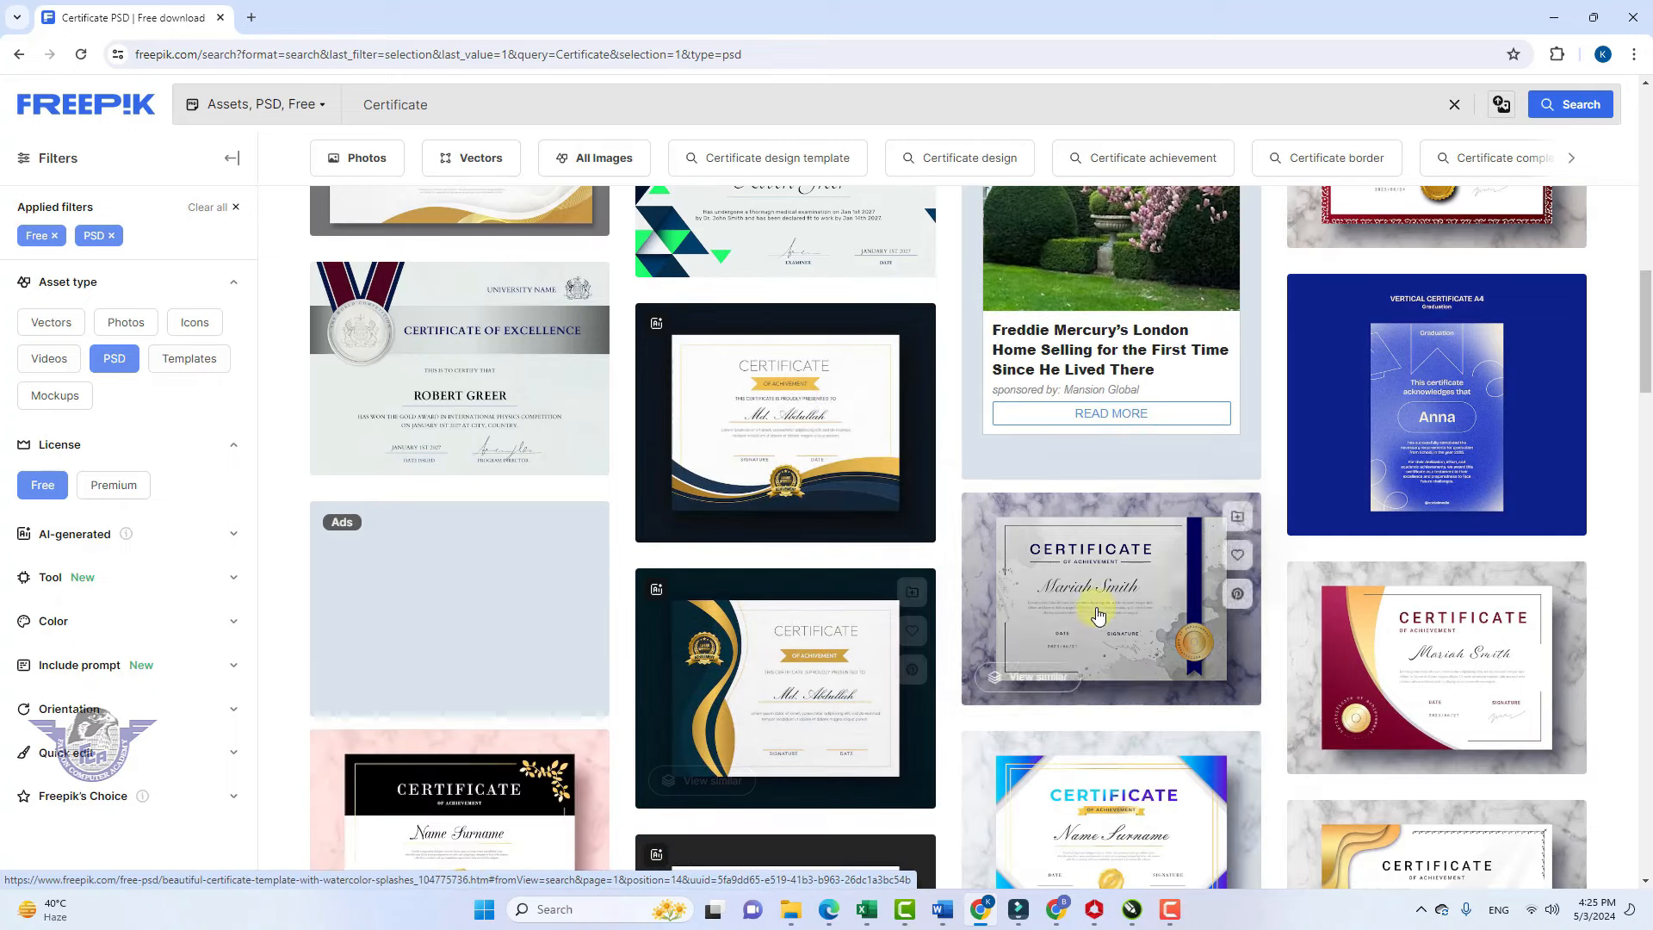
pyautogui.scroll(-2, 1326, 676)
pyautogui.scroll(-2, 1249, 675)
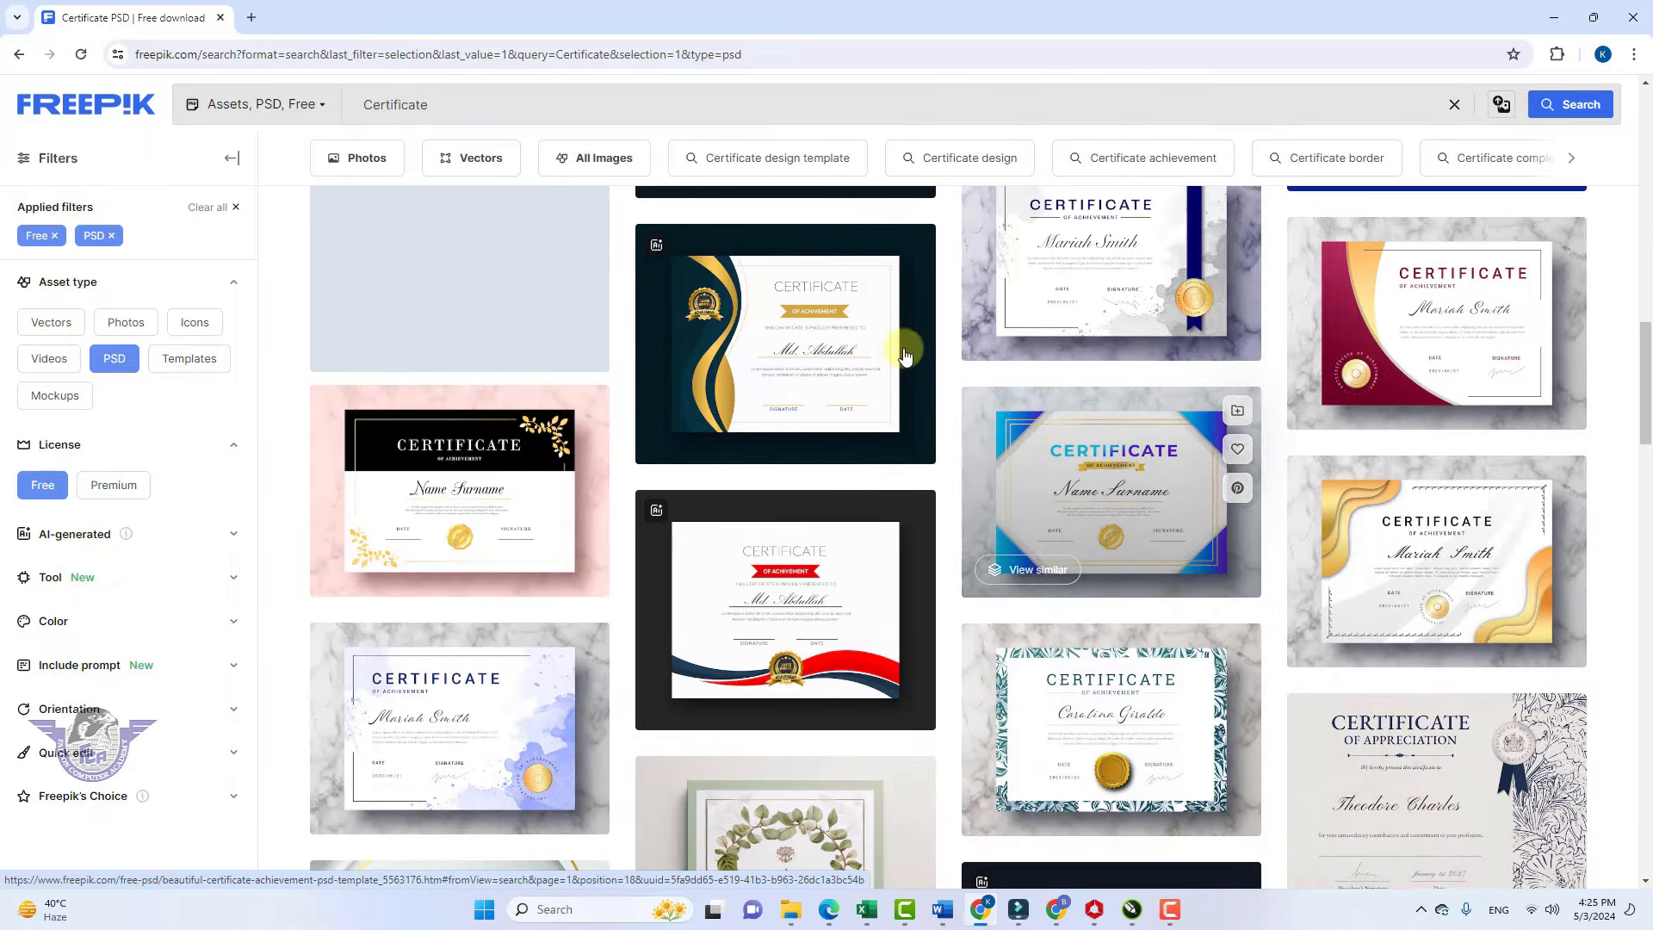
# Download the dark gold certificate template using the free download with attribution
pyautogui.click(801, 333)
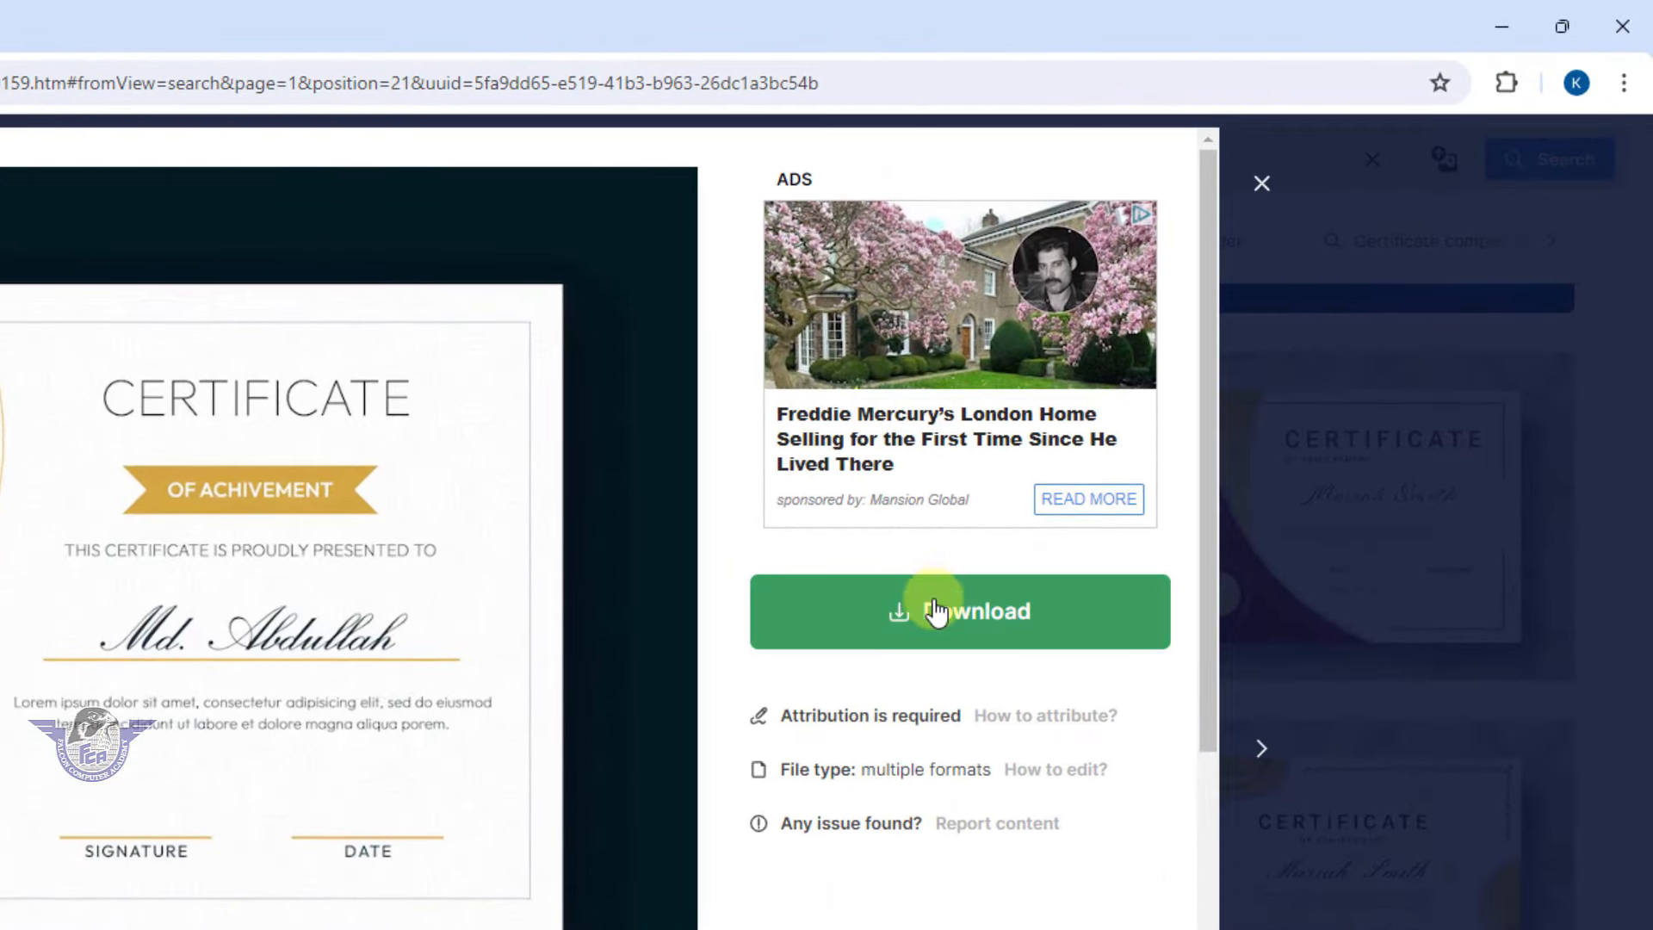
pyautogui.click(926, 620)
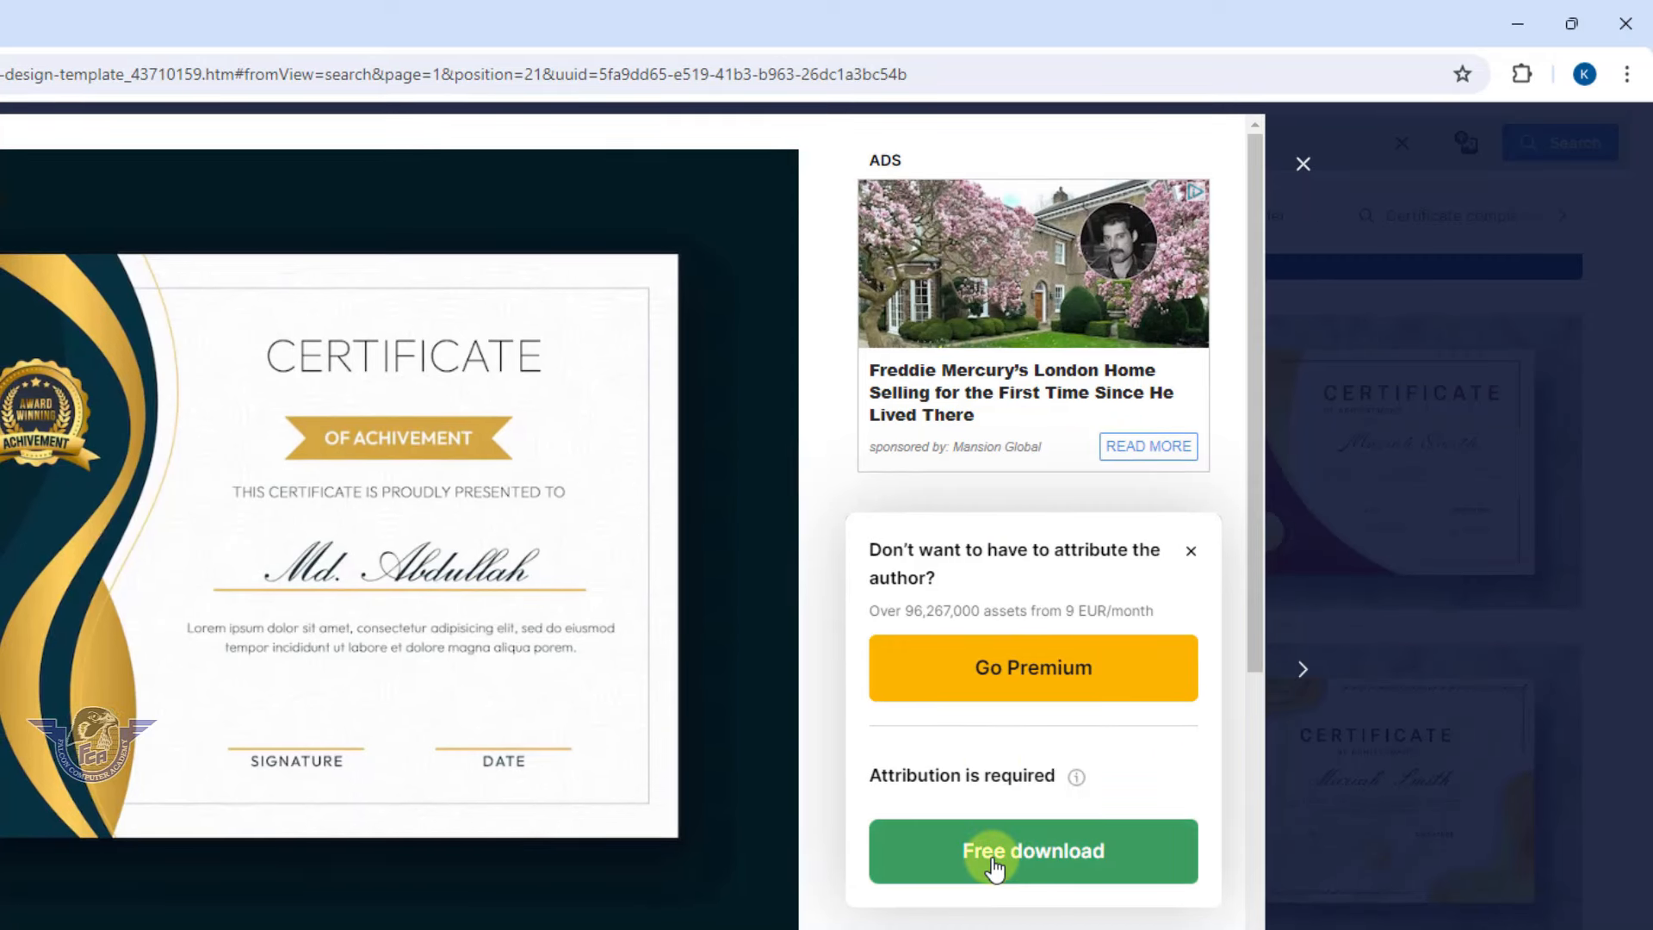
pyautogui.click(1066, 852)
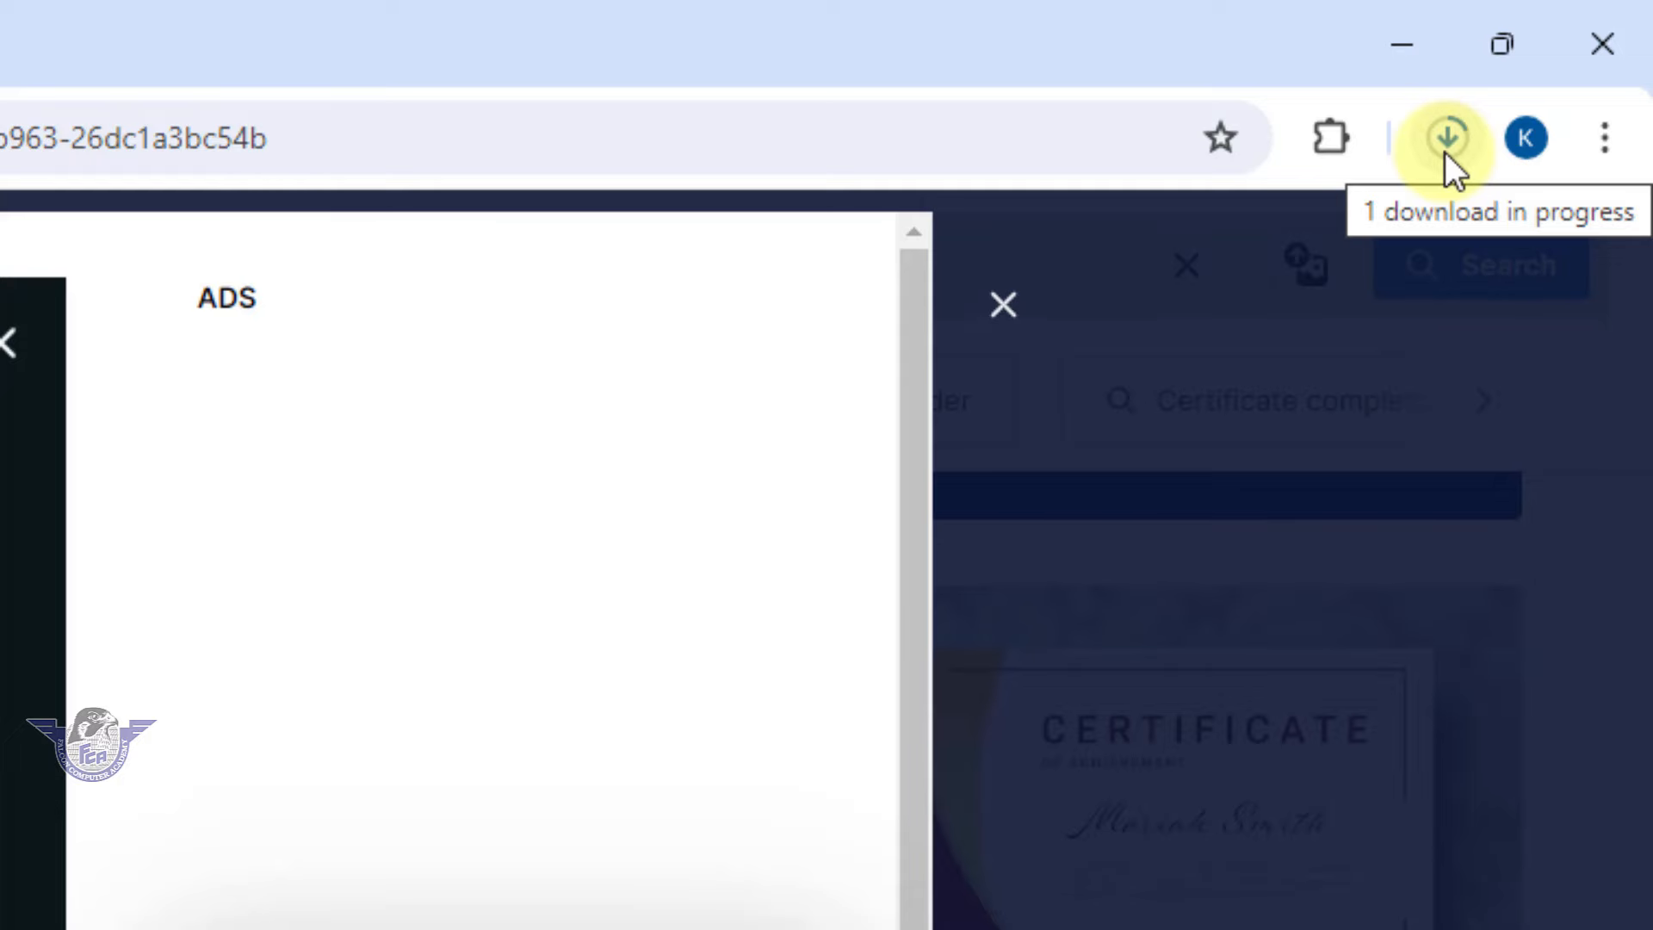
# Check Chrome's downloads list to confirm the 8.0 MB template zip finished downloading
pyautogui.click(1445, 151)
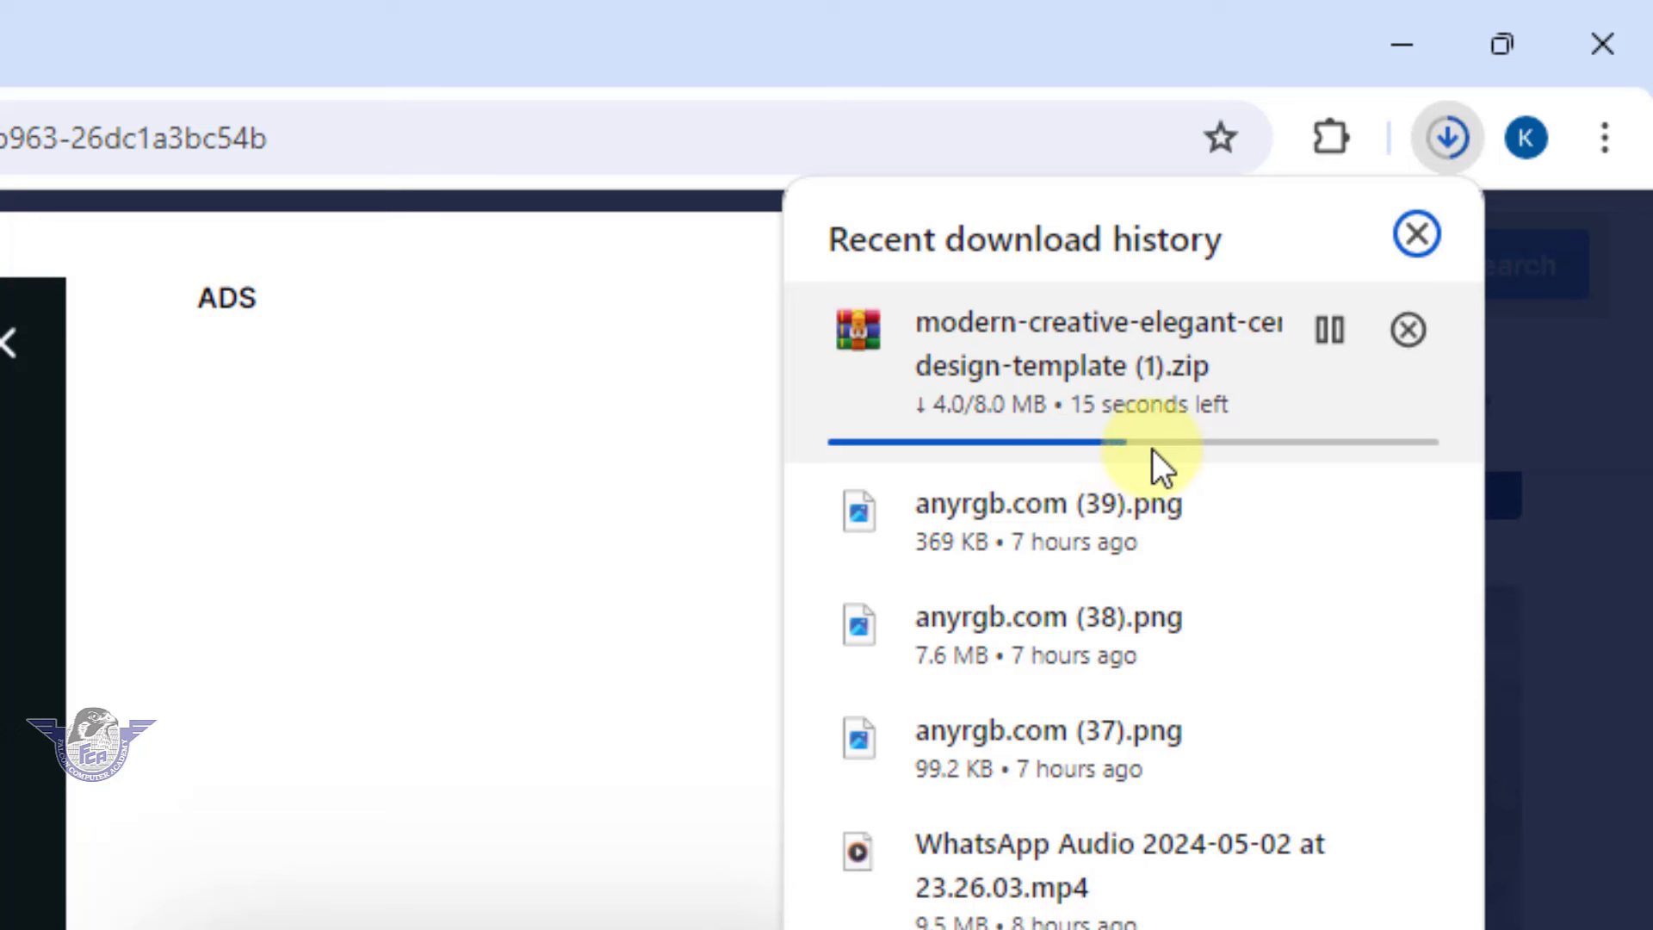
pyautogui.click(441, 728)
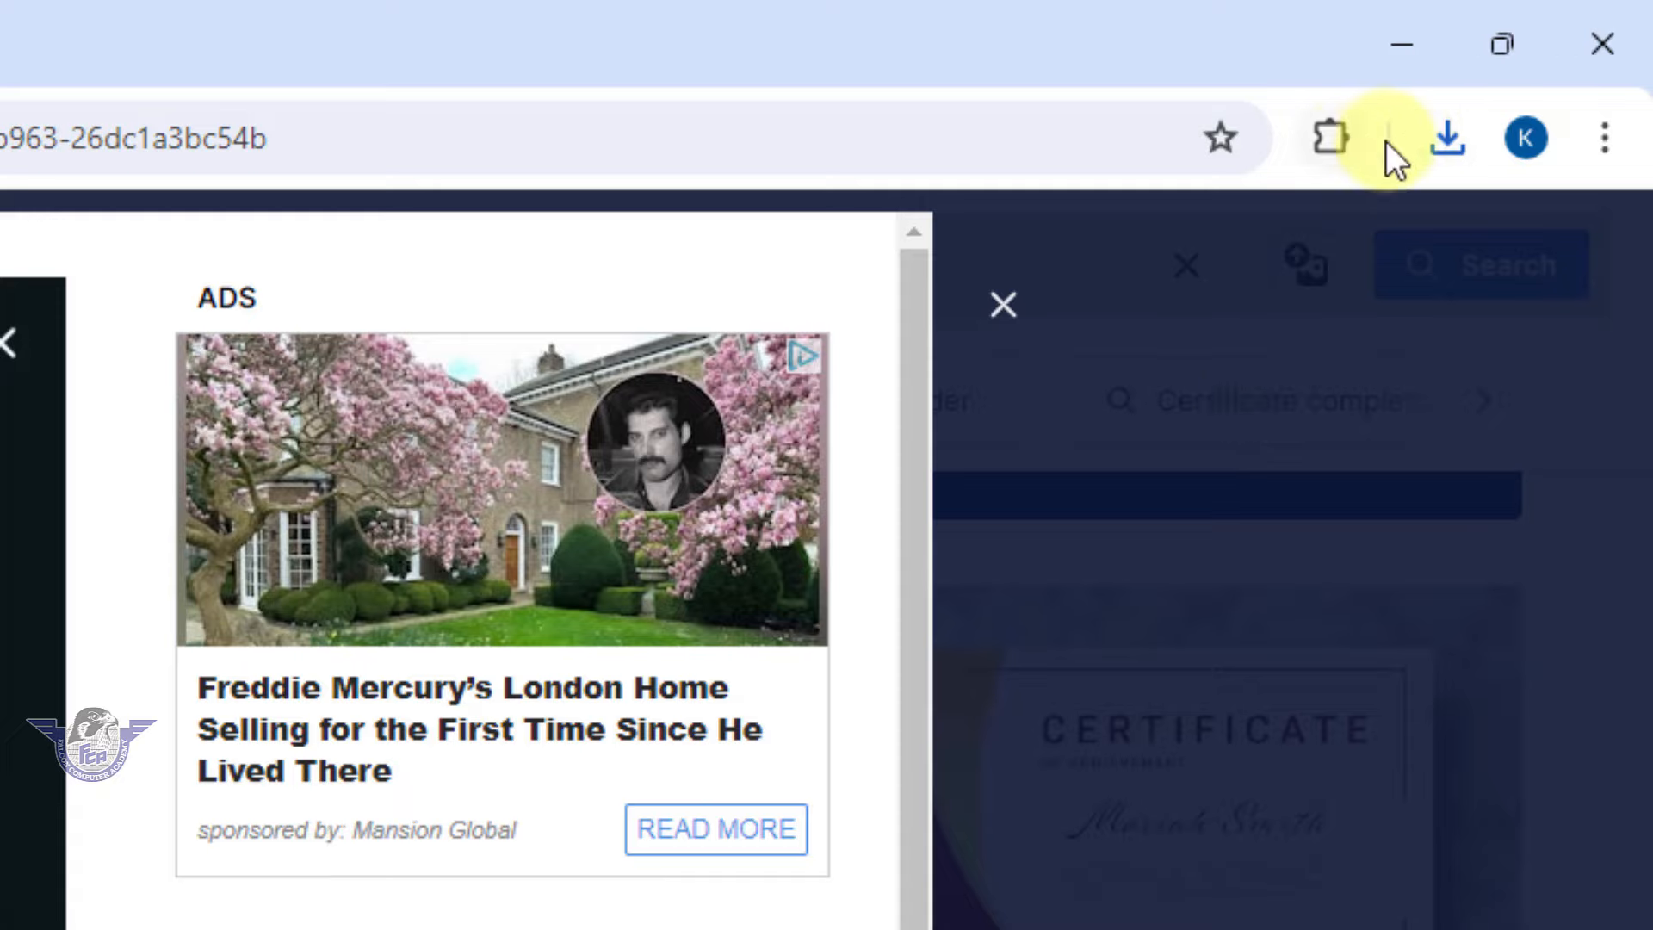
pyautogui.click(1448, 137)
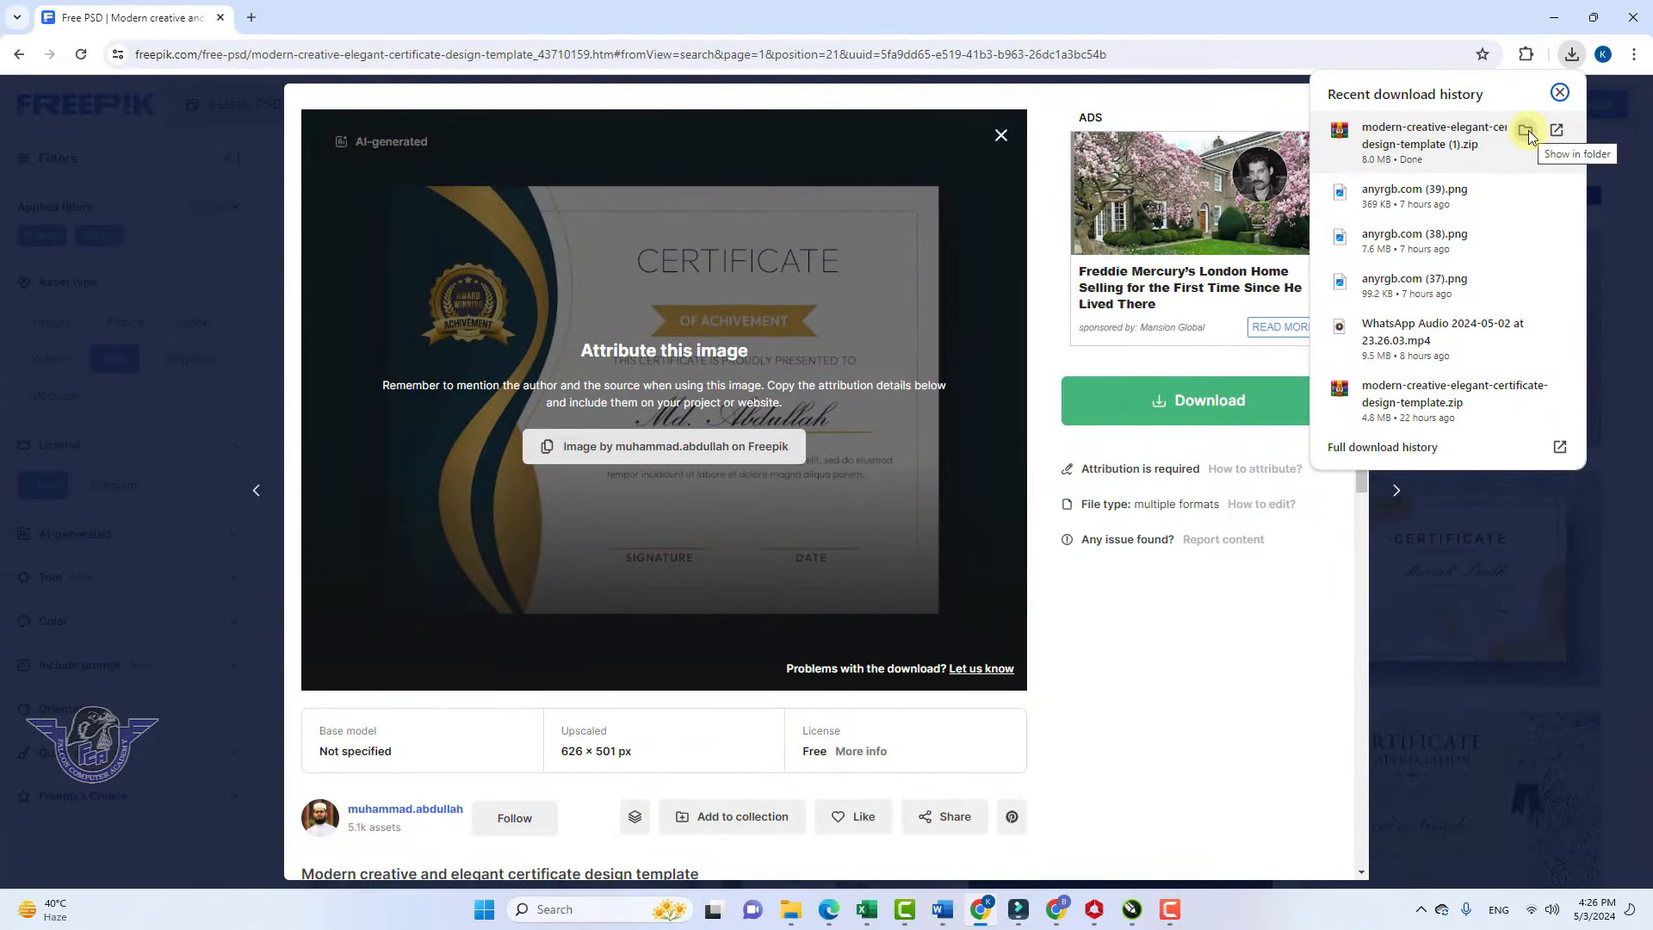
# Extract the downloaded certificate zip into its suggested Downloads subfolder
pyautogui.click(1527, 131)
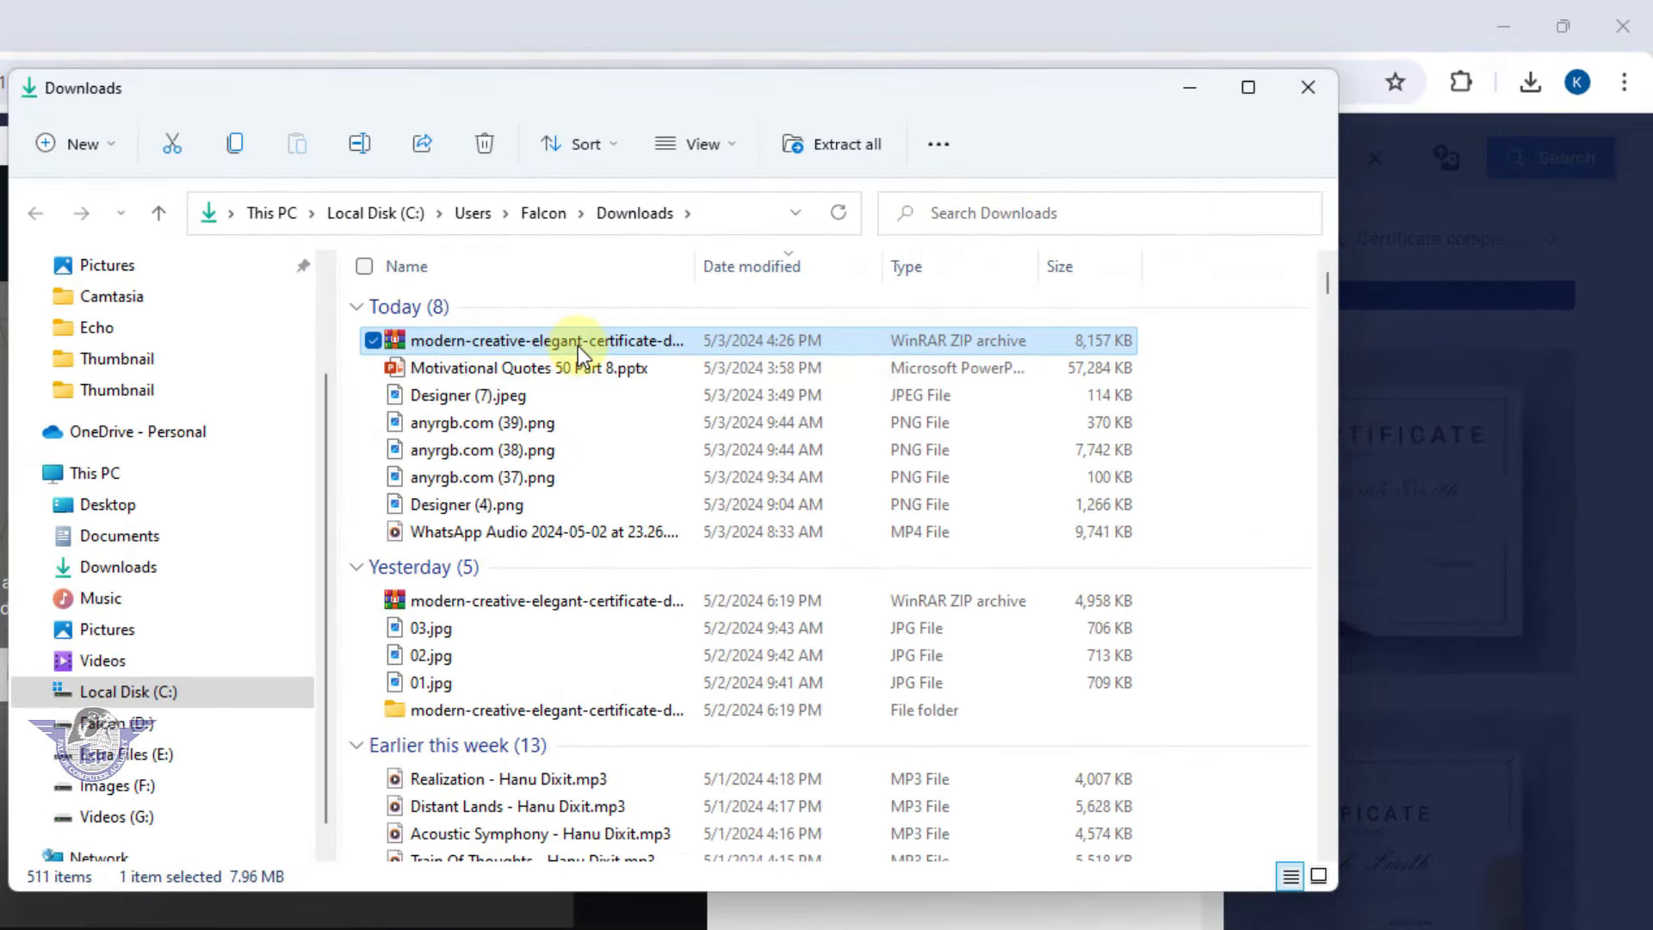
pyautogui.rightClick(581, 344)
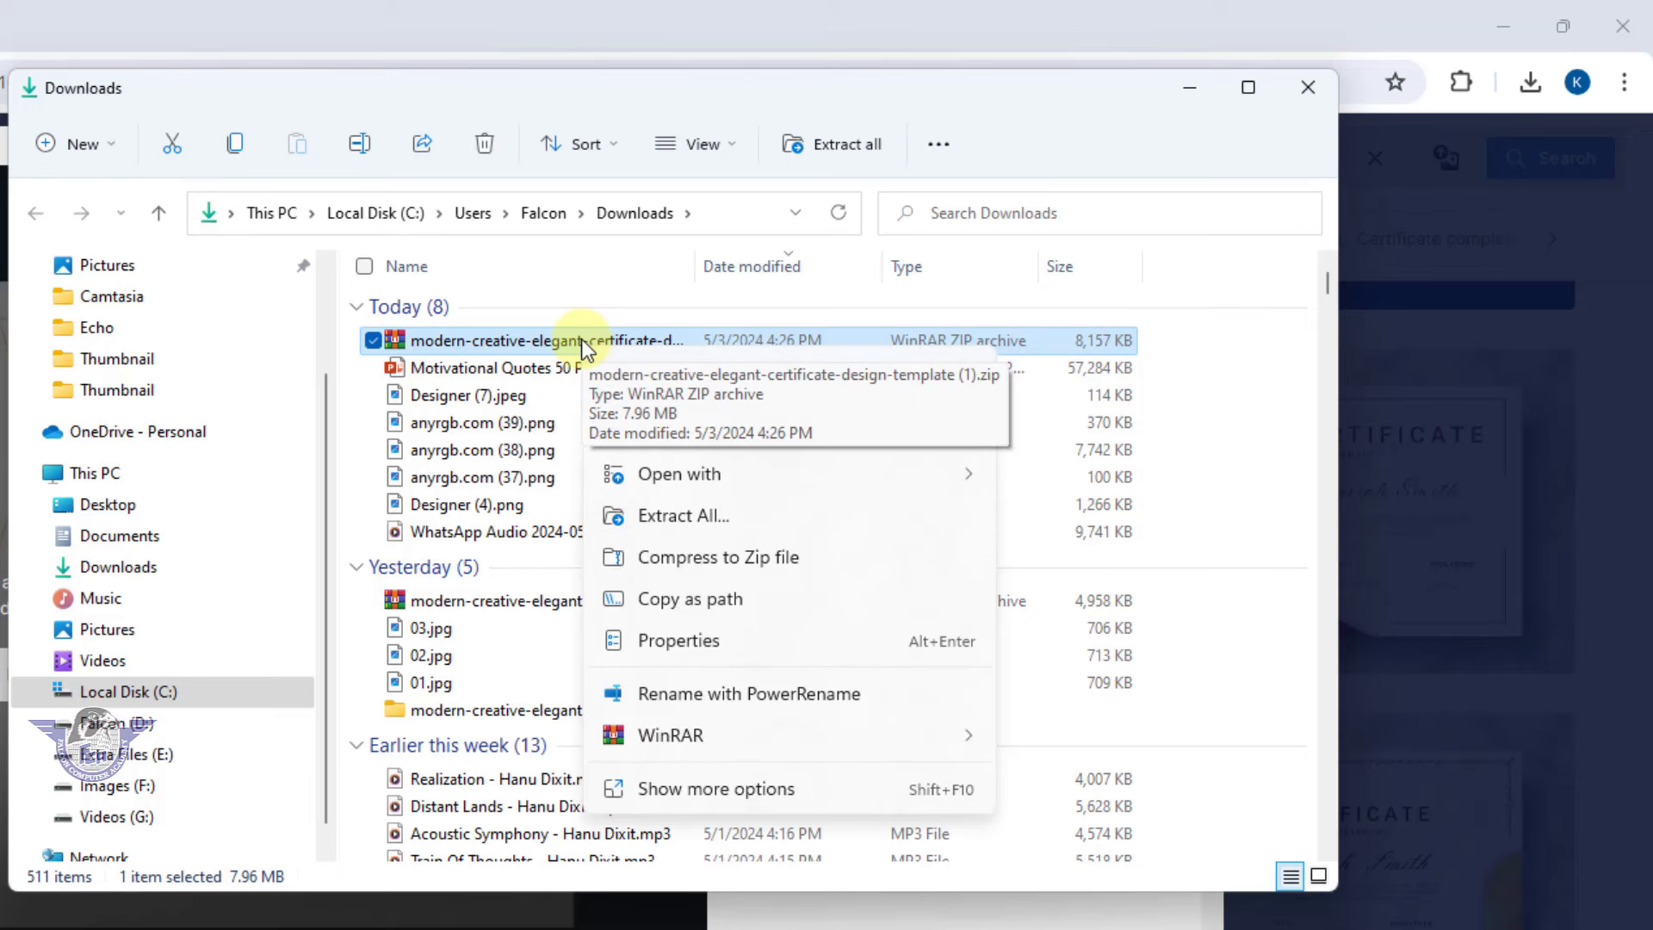
pyautogui.click(699, 518)
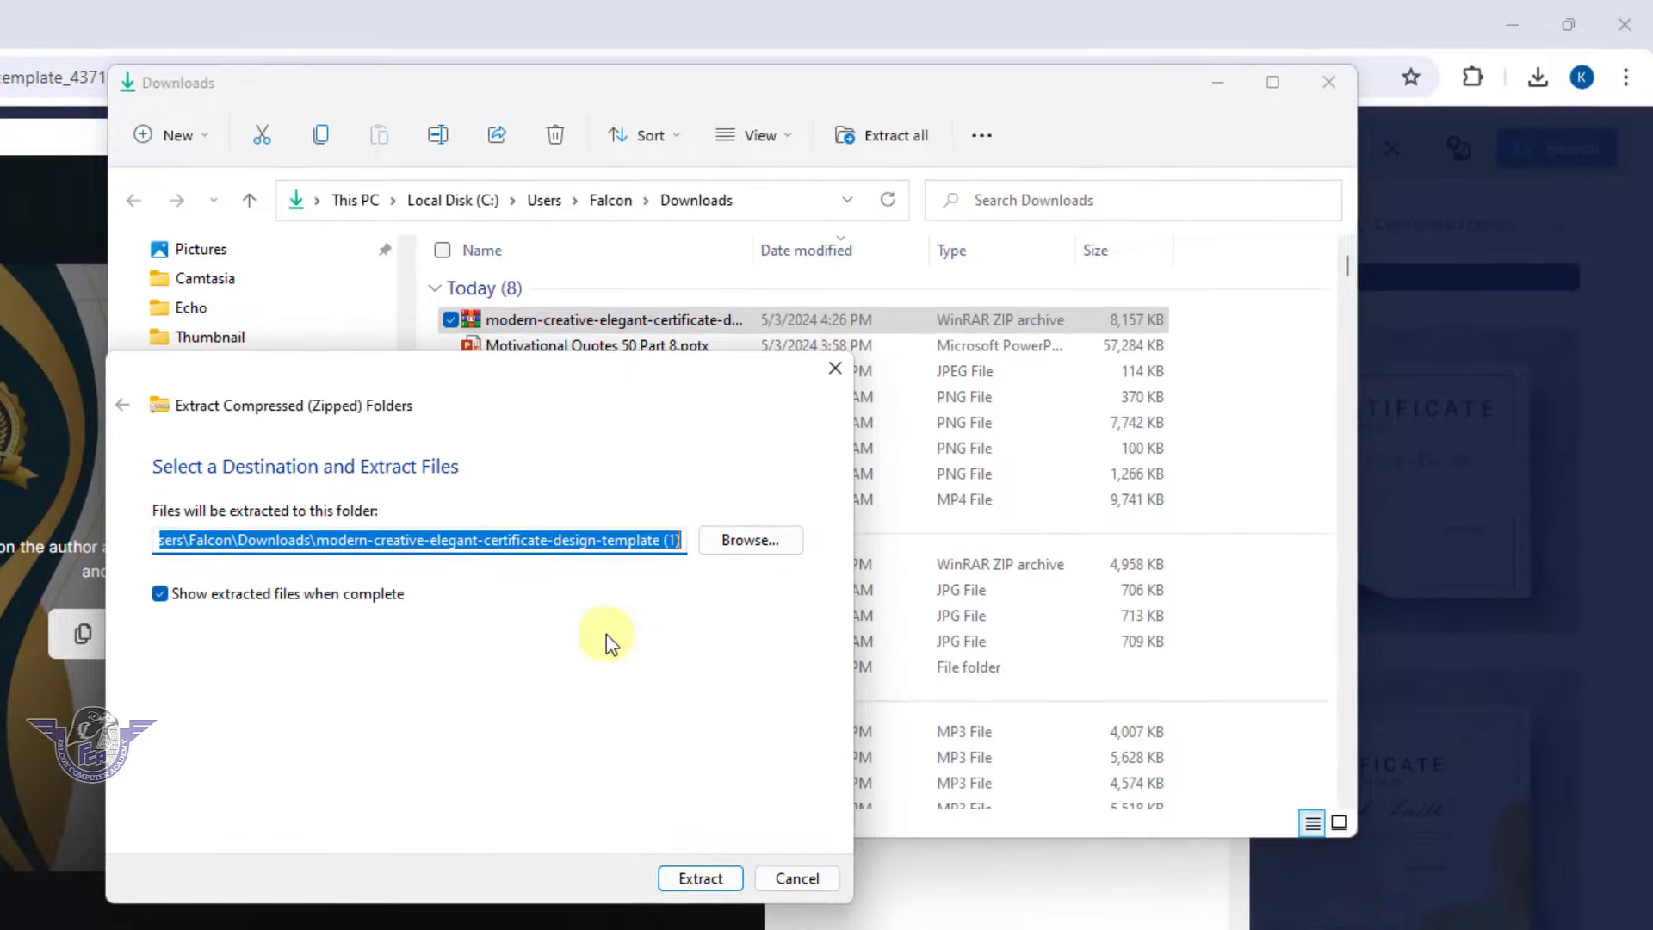
pyautogui.click(697, 878)
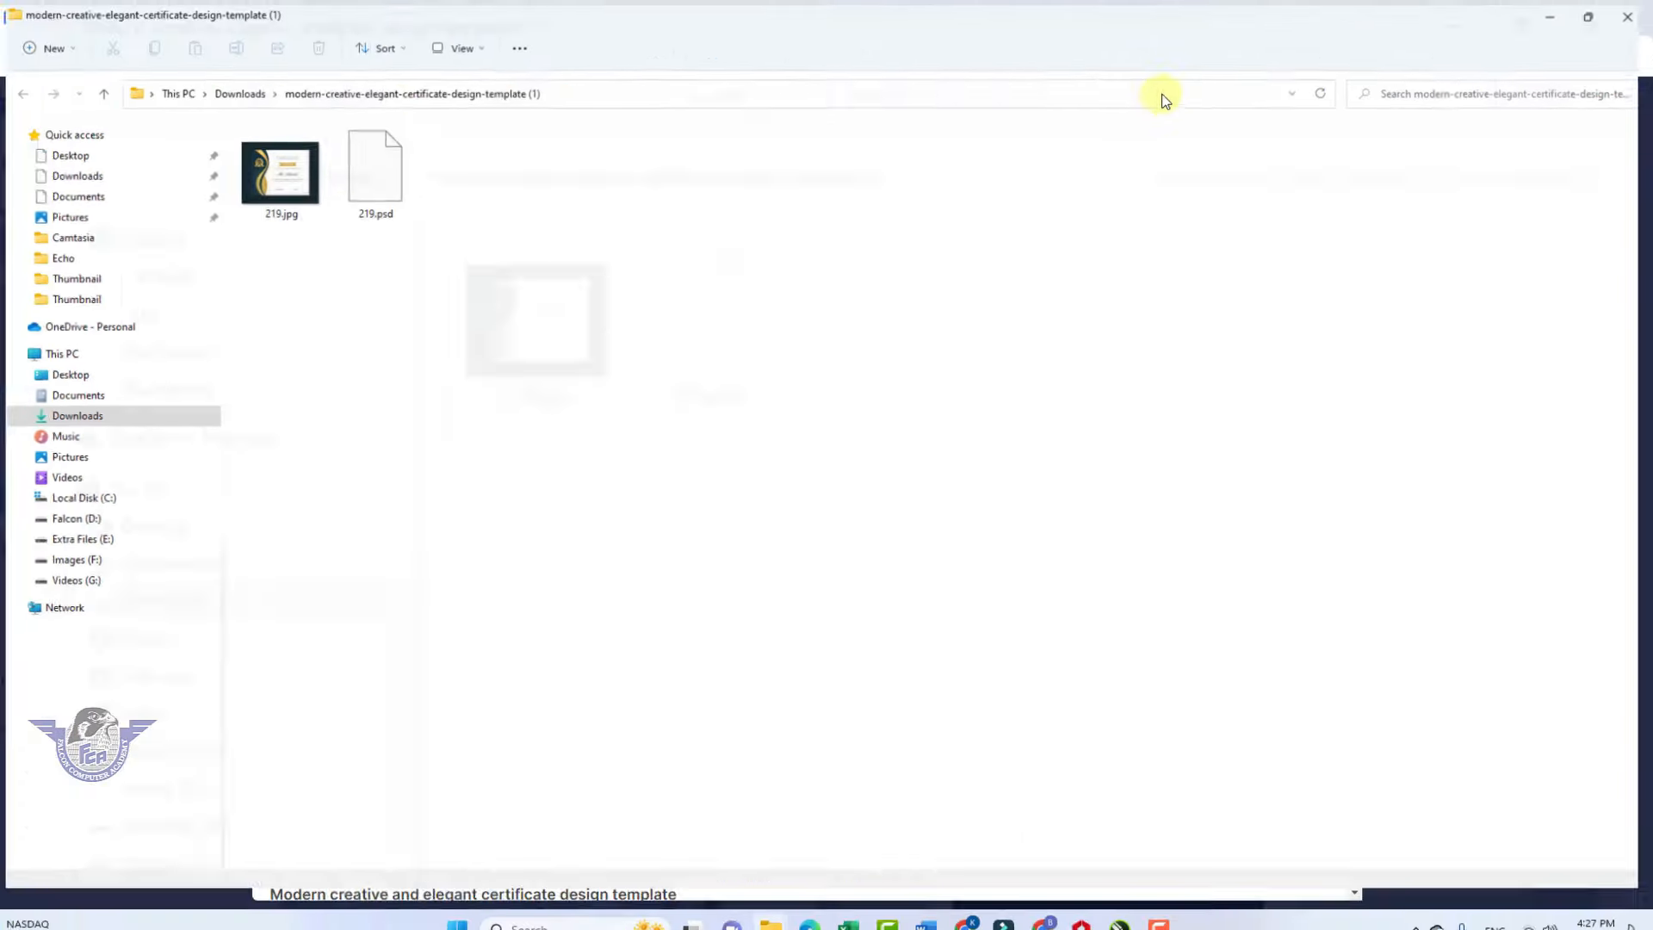
# Preview the extracted 219.jpg certificate image, then close the preview
pyautogui.click(290, 179)
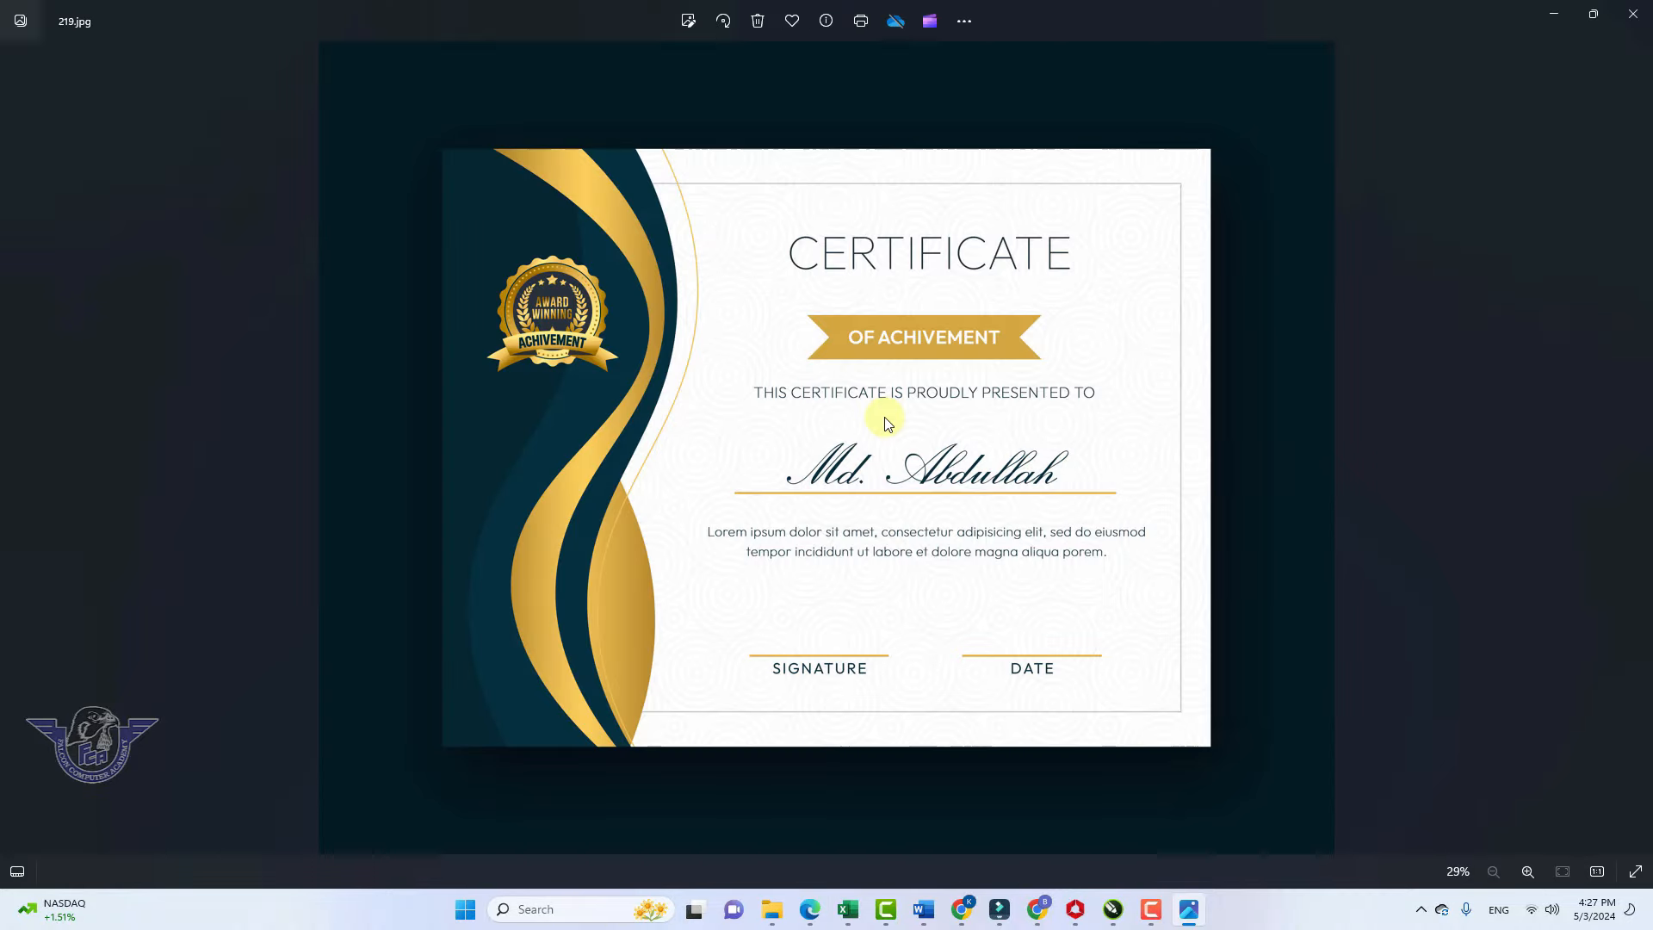
pyautogui.click(1632, 14)
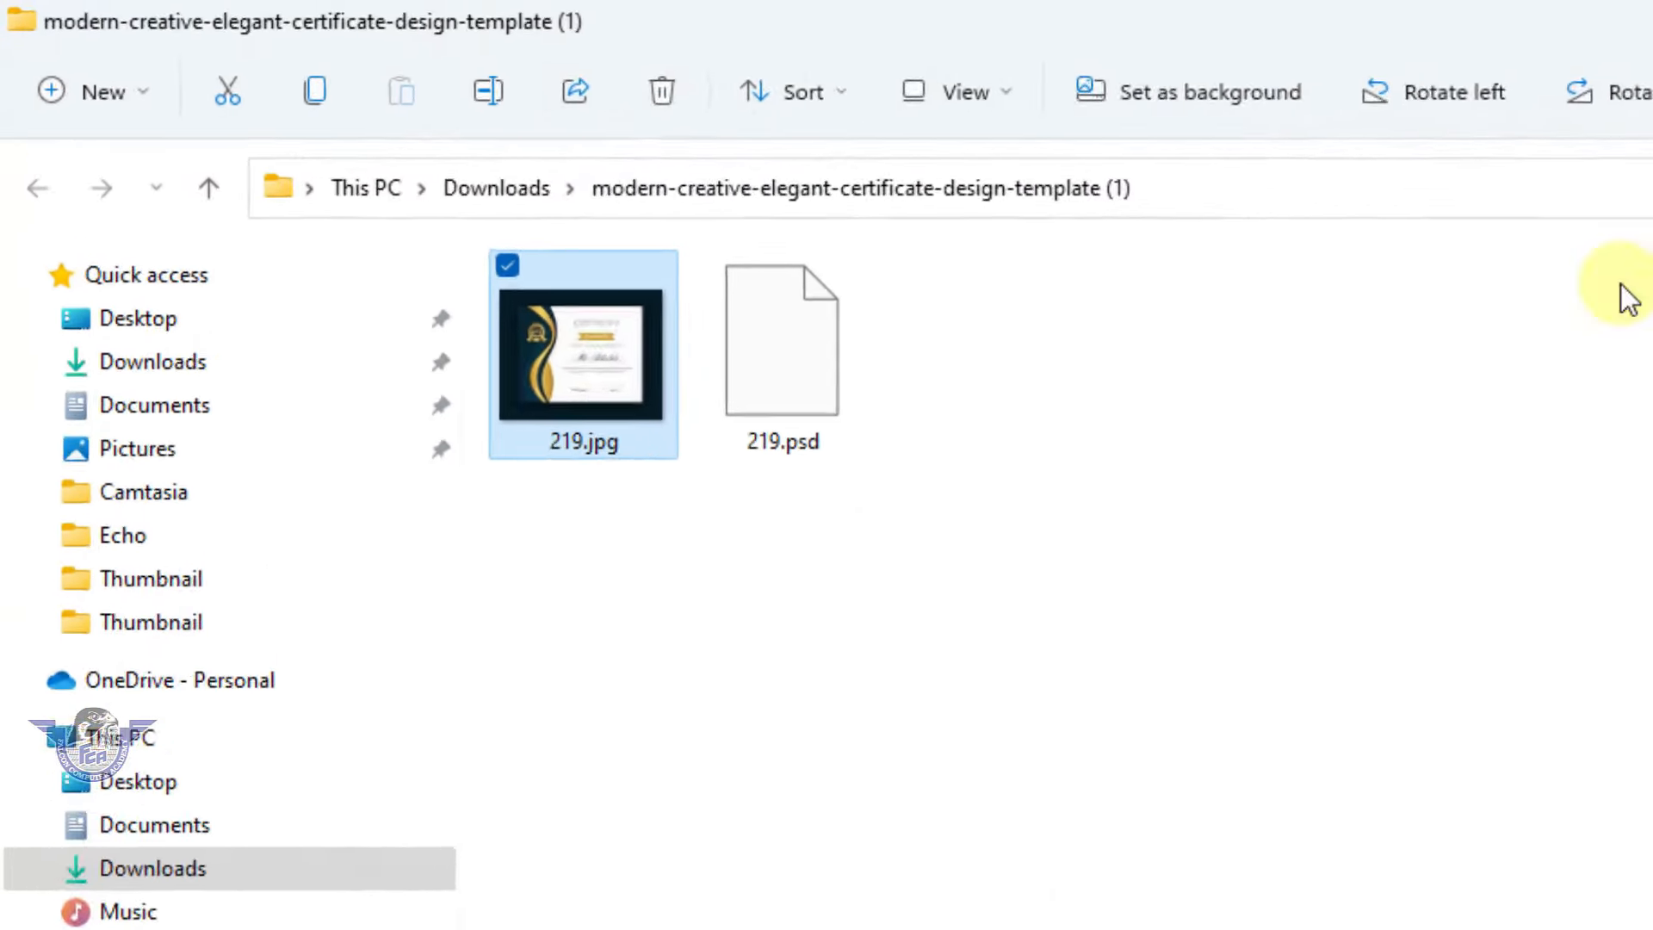
pyautogui.moveTo(978, 427)
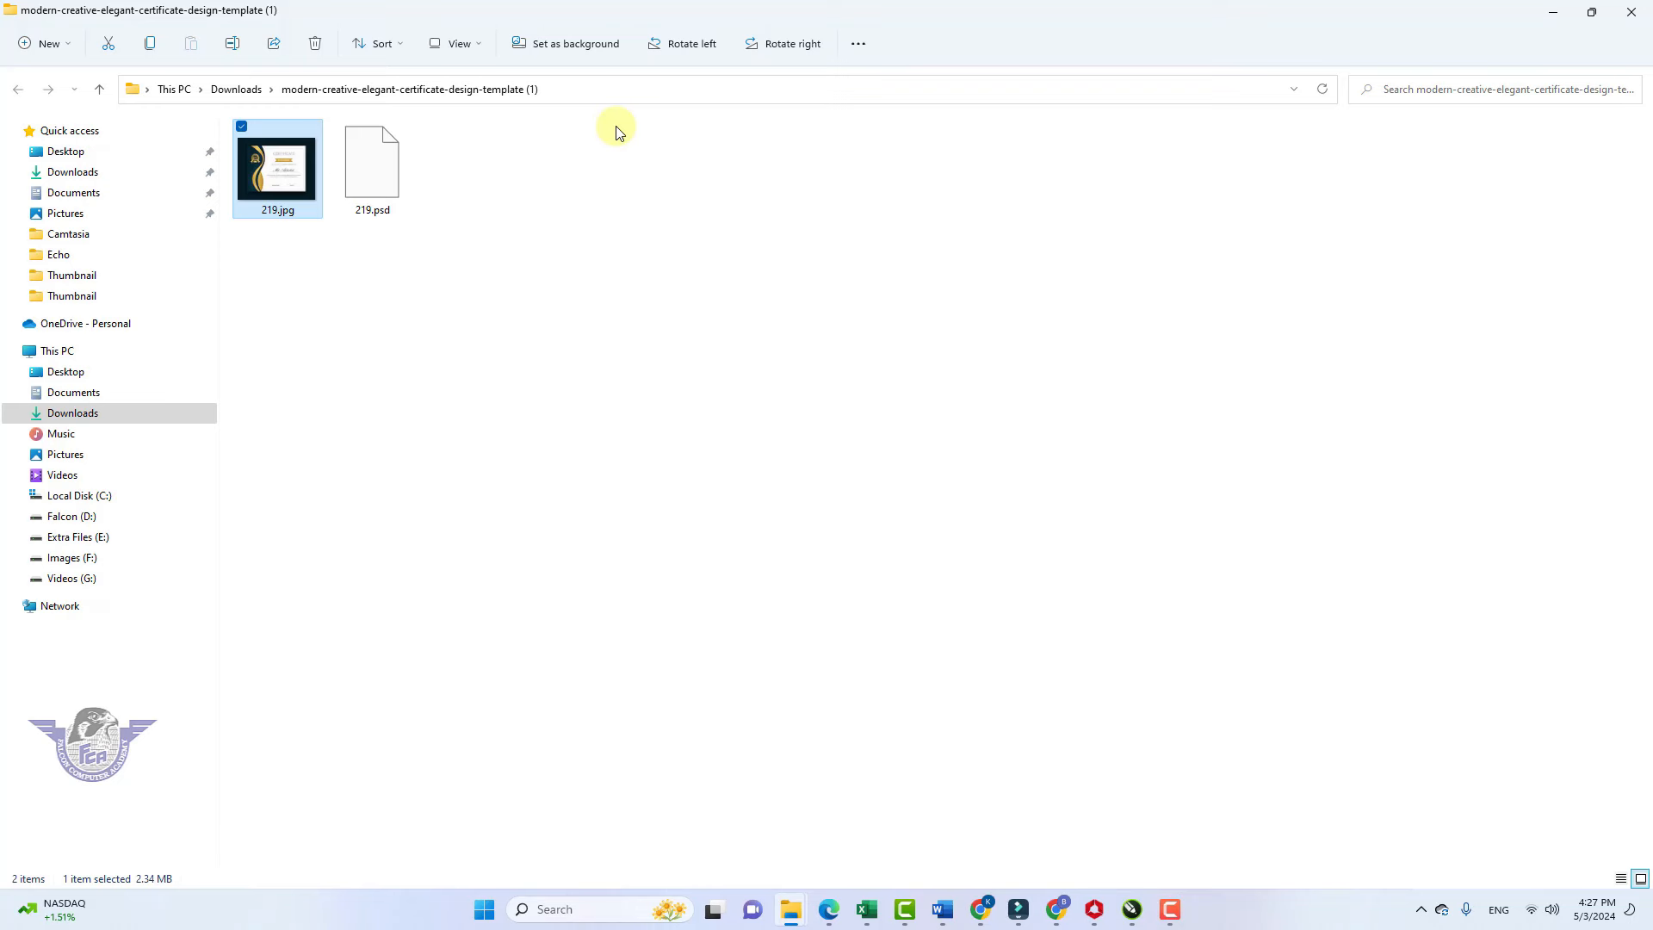
# Back in Chrome, search Google for 'photopea' in a new tab
pyautogui.click(980, 909)
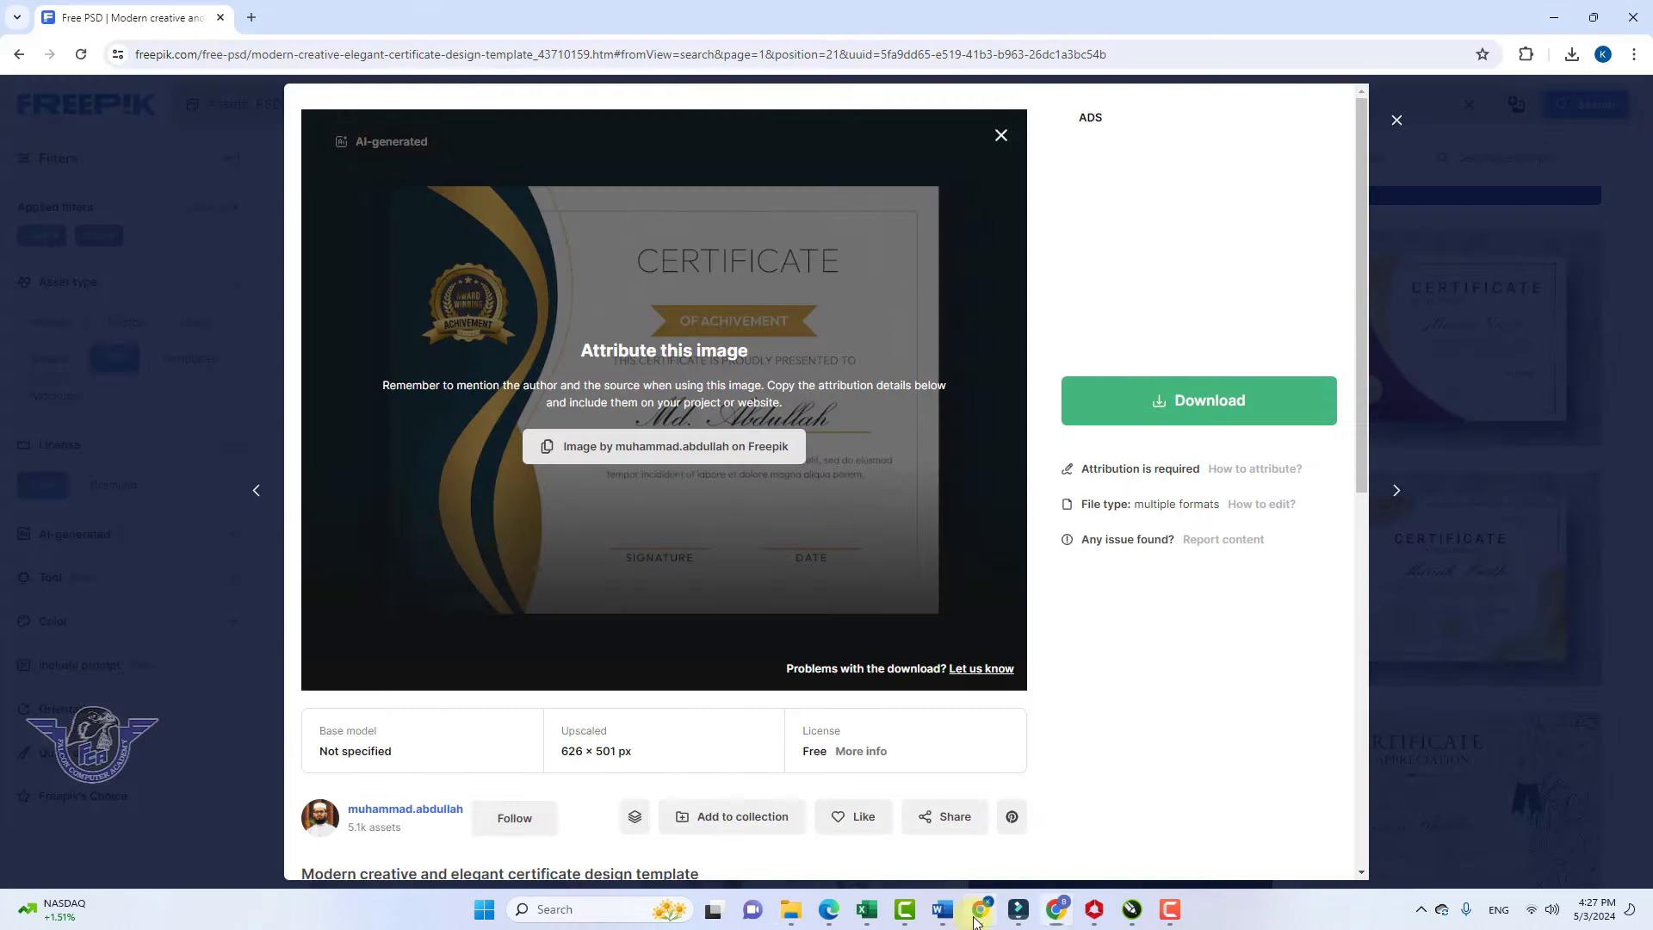
pyautogui.click(252, 17)
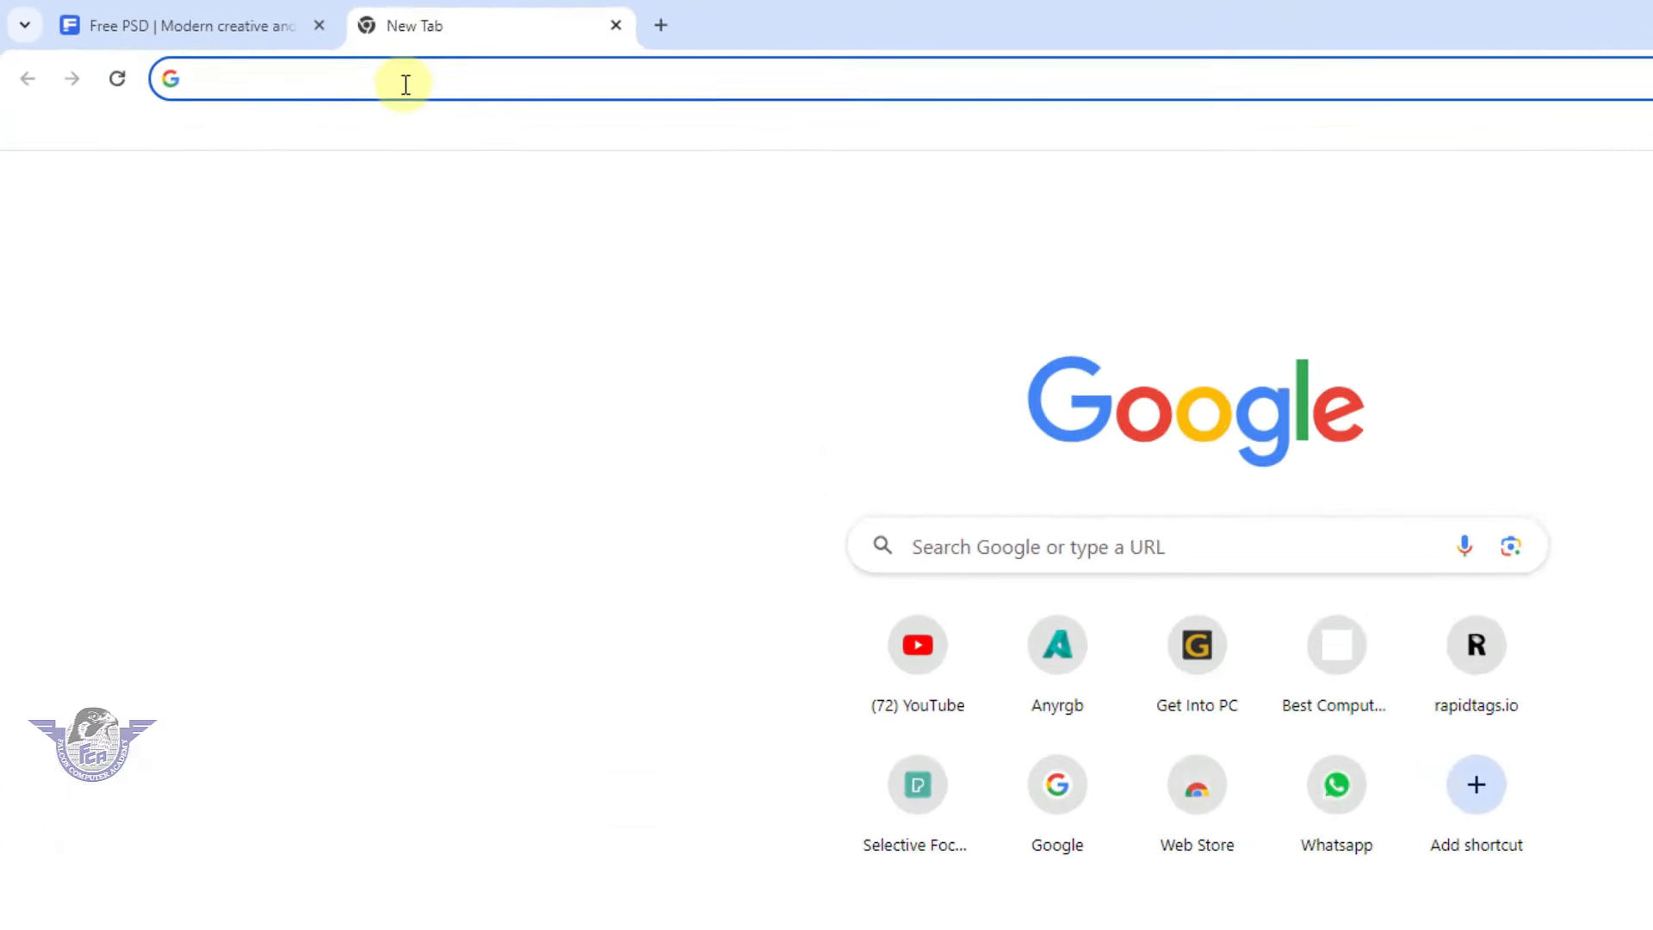
pyautogui.click(280, 56)
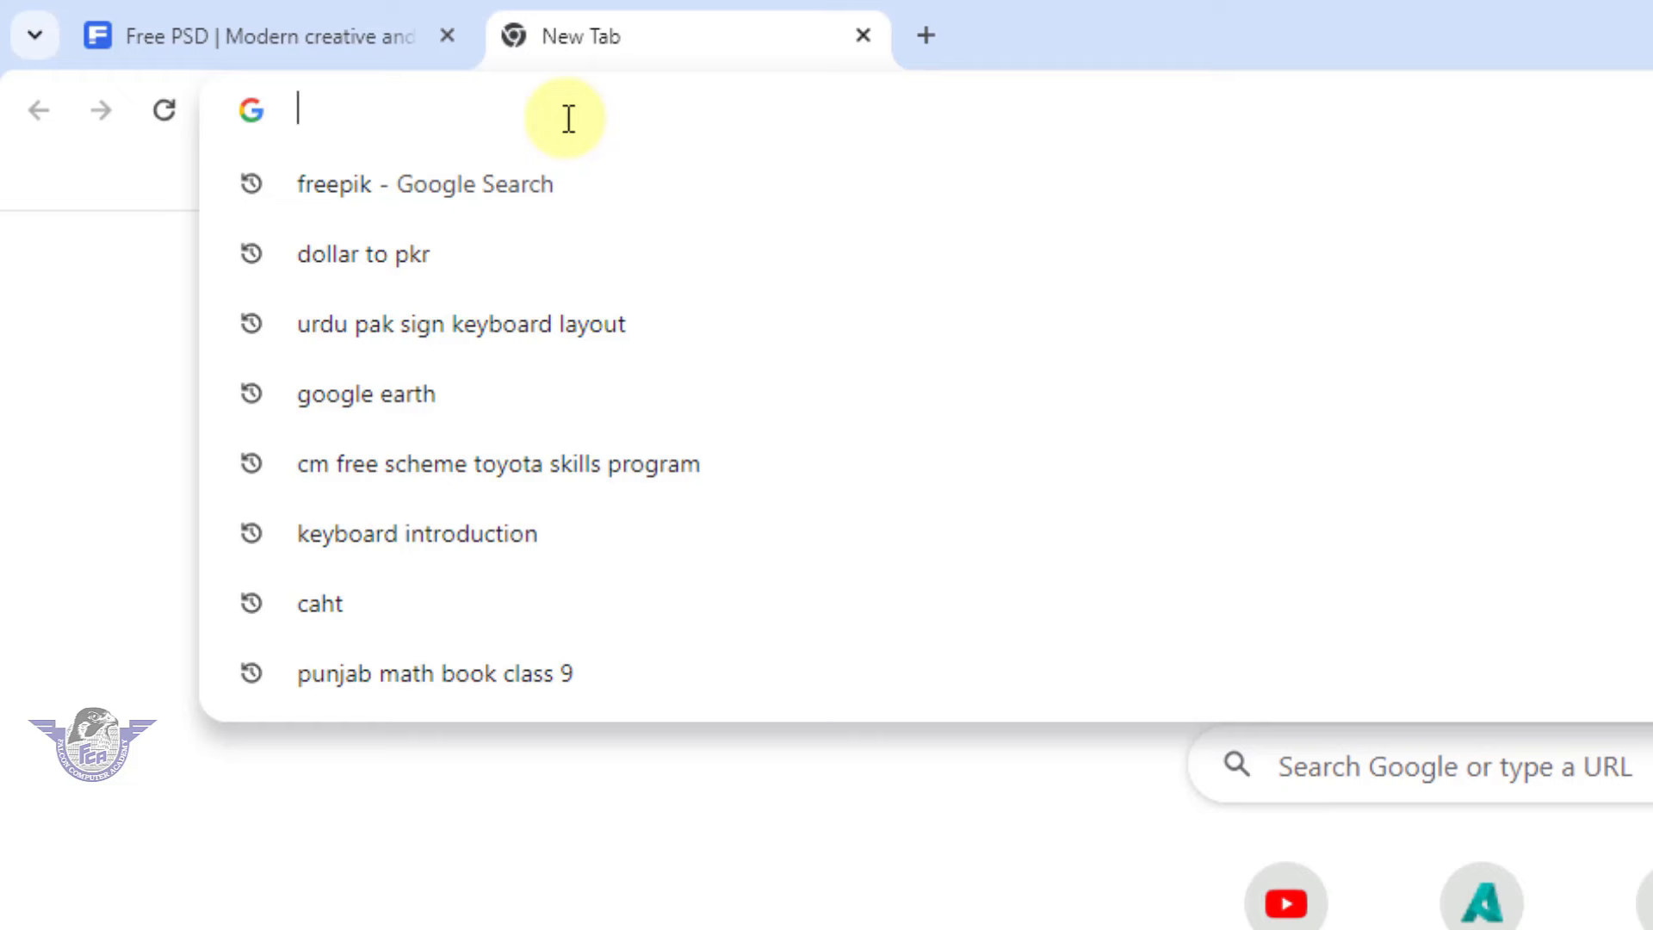
pyautogui.write('photo')
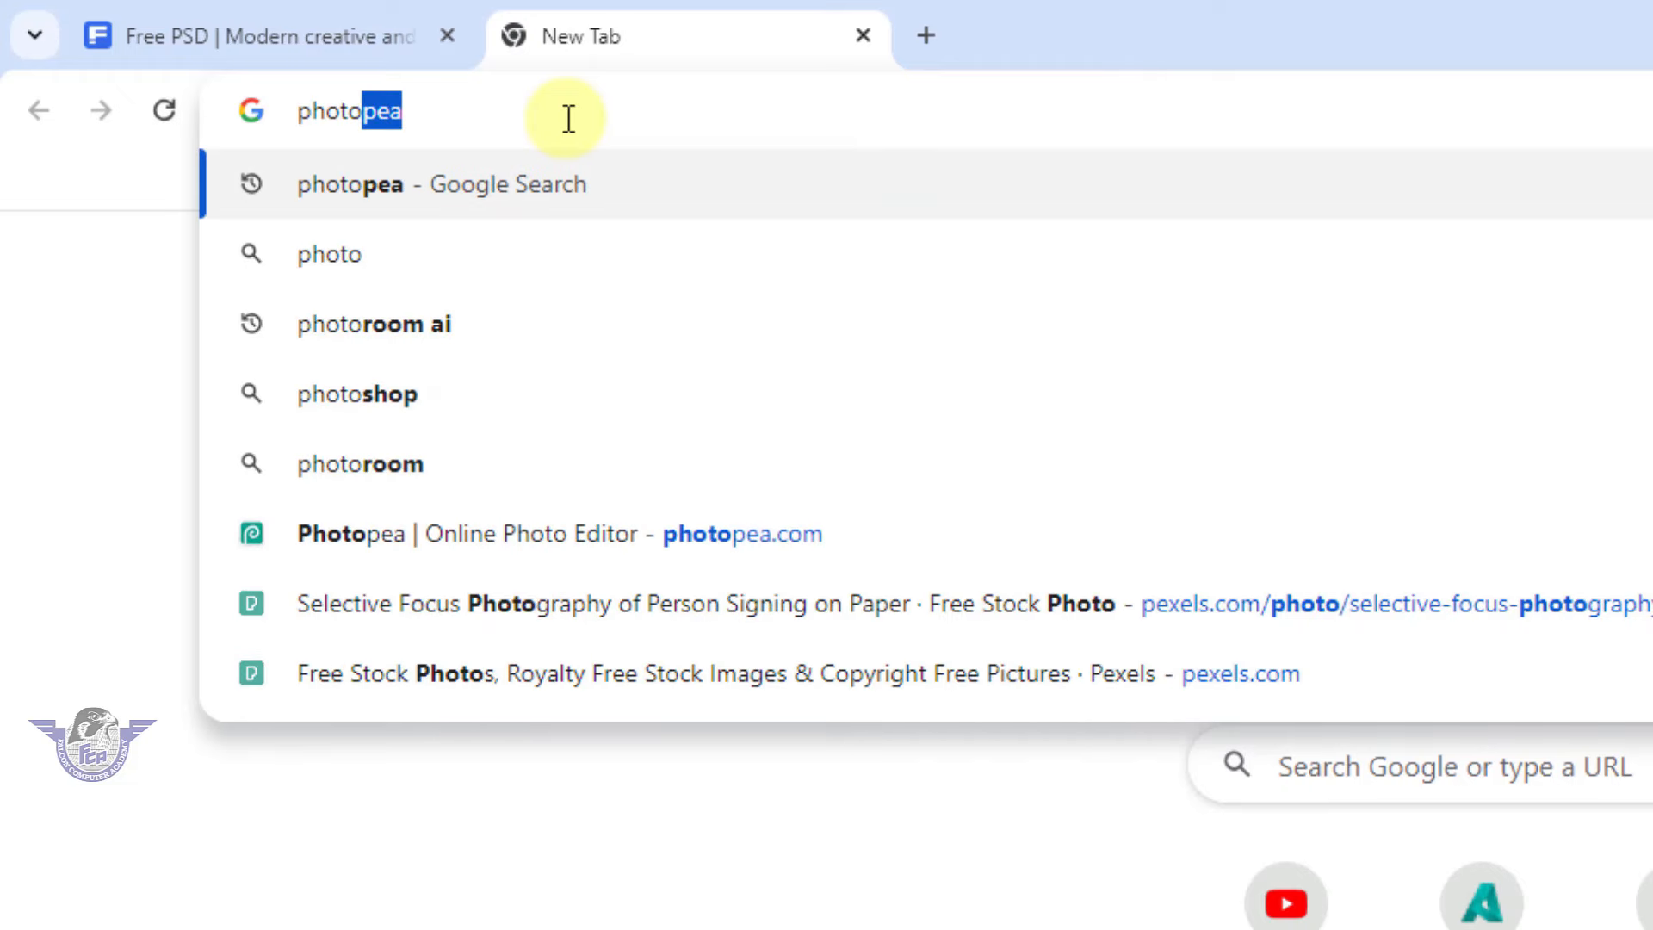
pyautogui.press('Return')
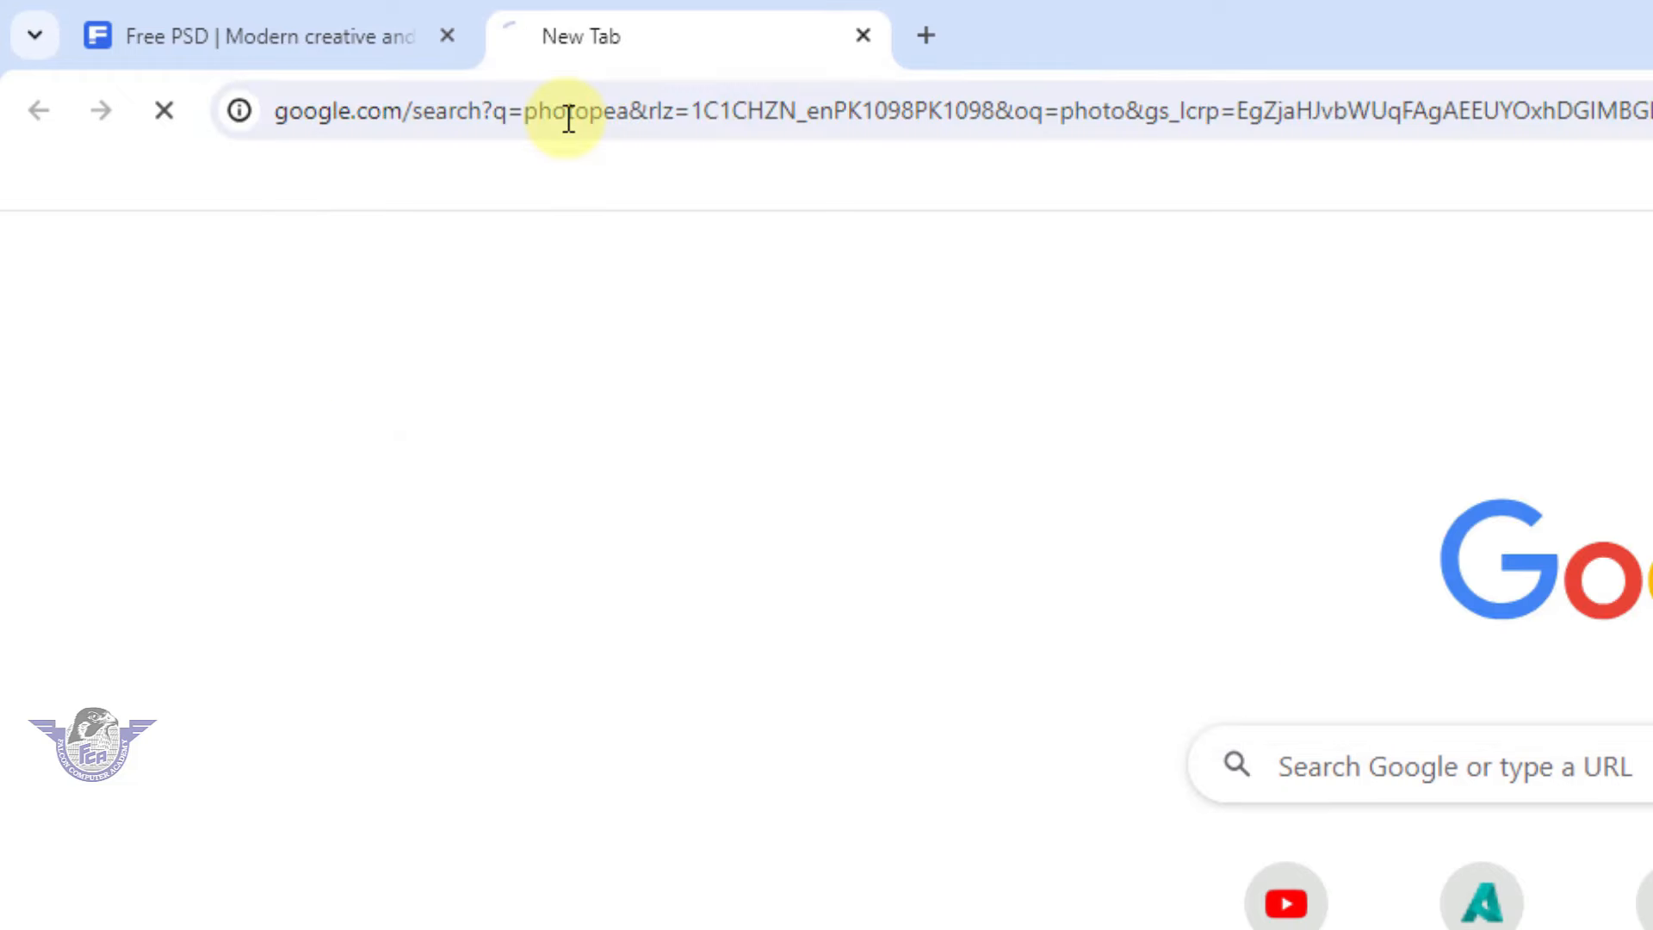
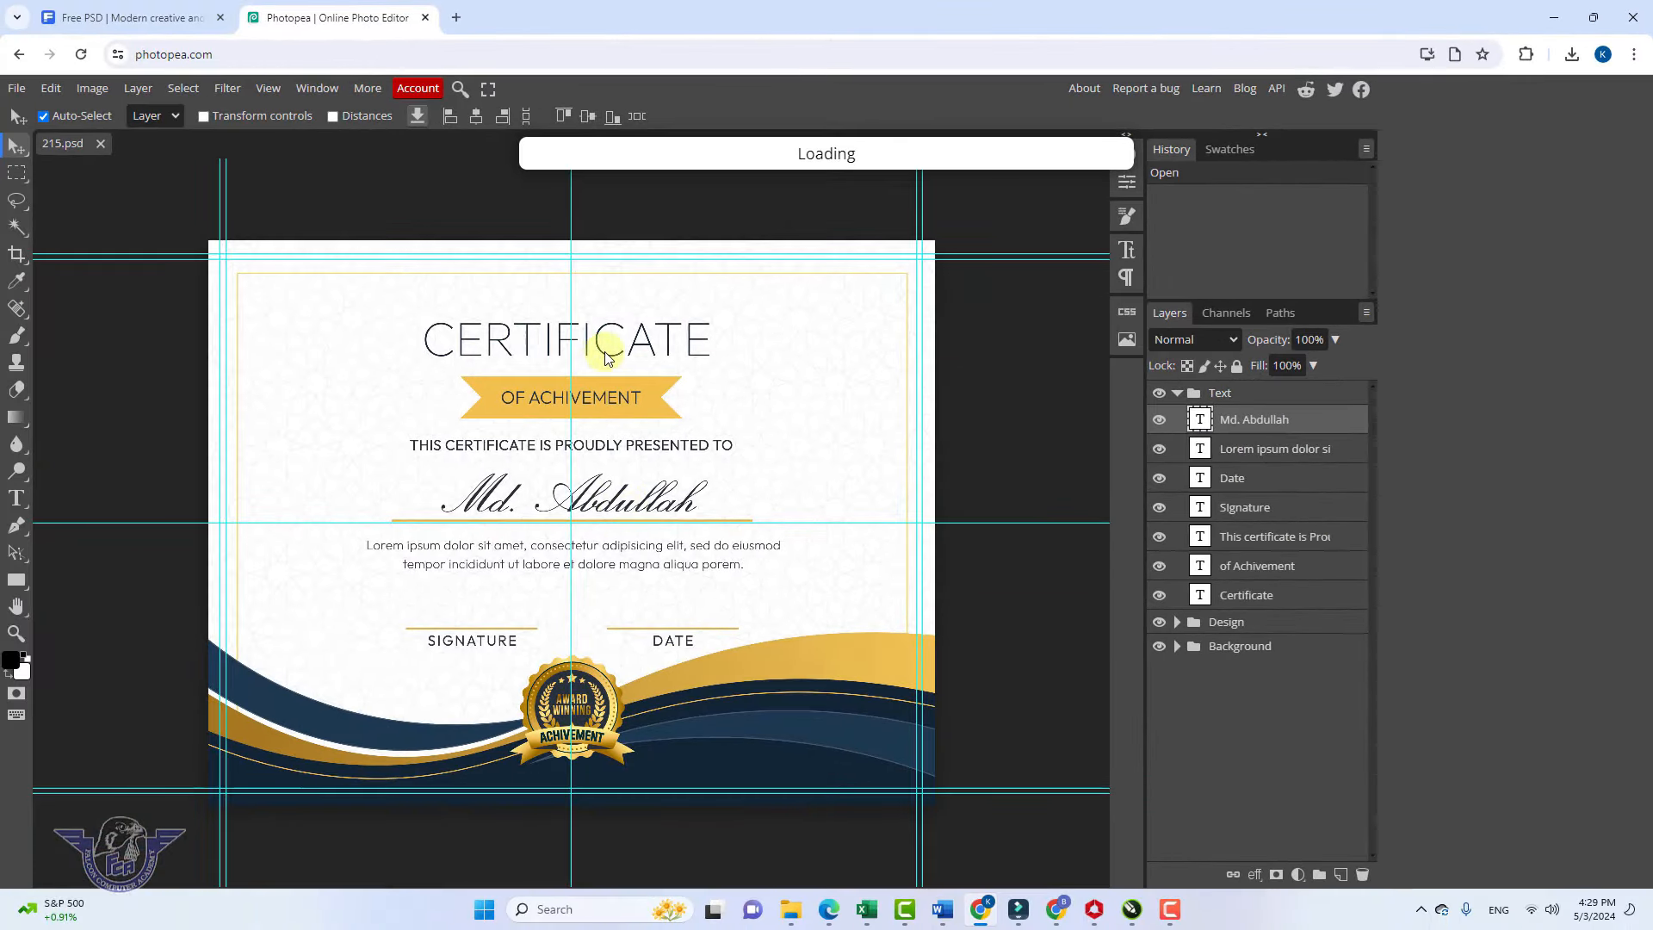
# Retype the CERTIFICATE heading as 'FALCON COMPUTER ACADEMY' and shrink it to 147 px
pyautogui.doubleClick(605, 356)
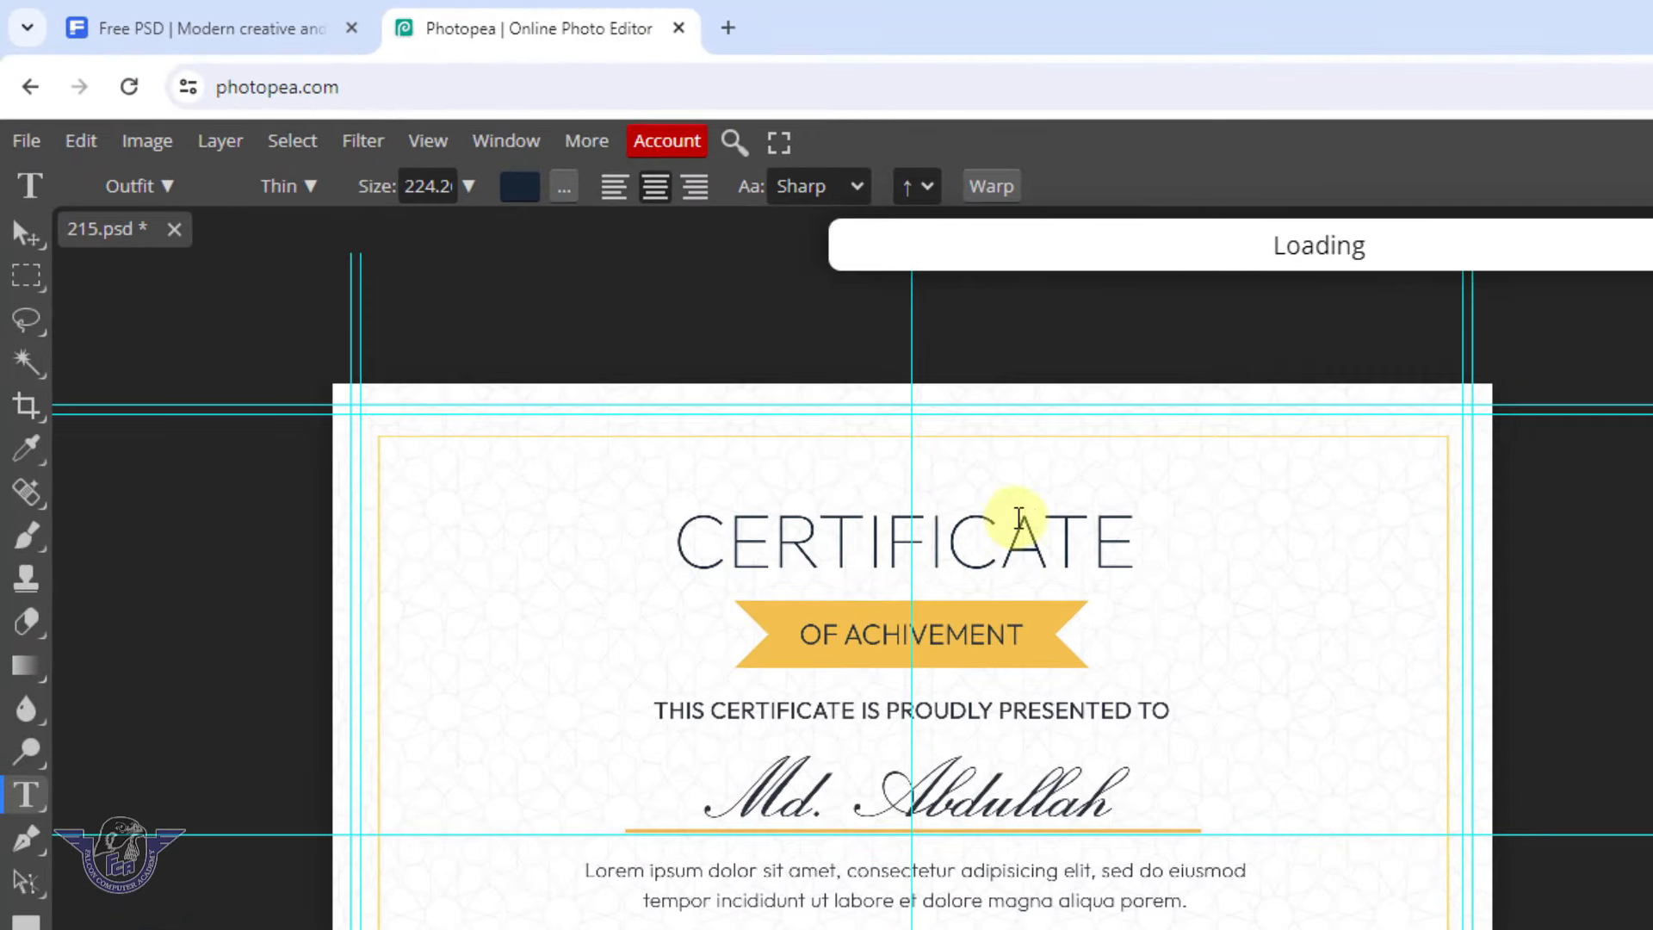
pyautogui.click(1017, 520)
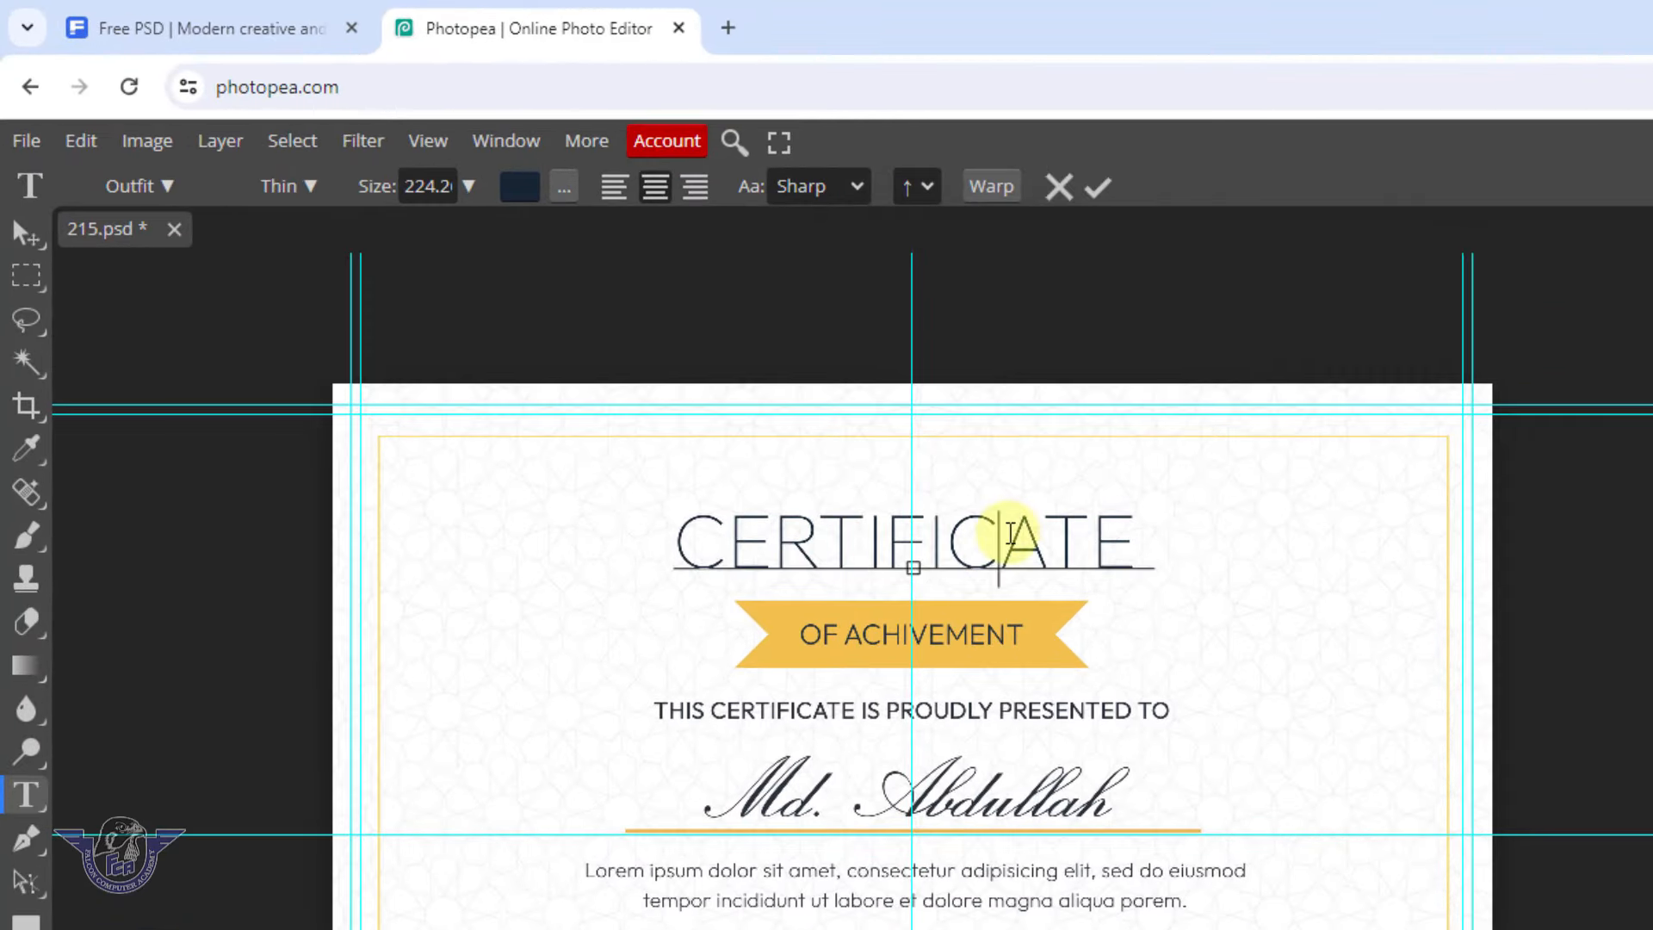
pyautogui.hotkey('ctrl', 'a')
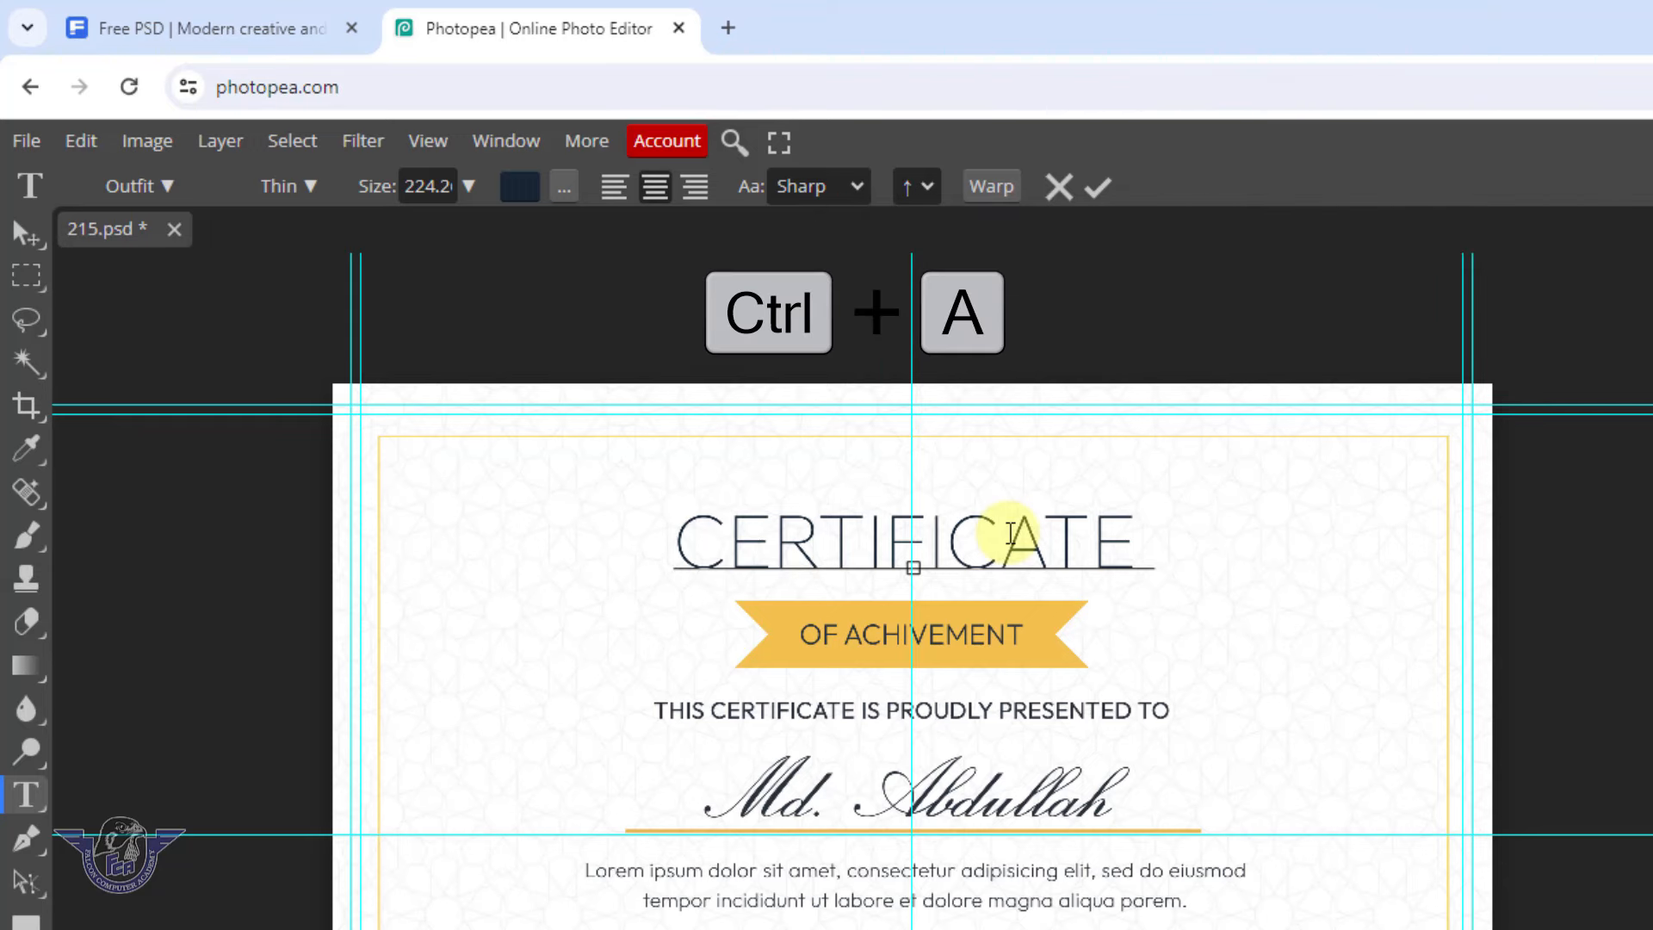
pyautogui.write('EA')
pyautogui.write('LCON COMP')
pyautogui.write('UTER ACADE')
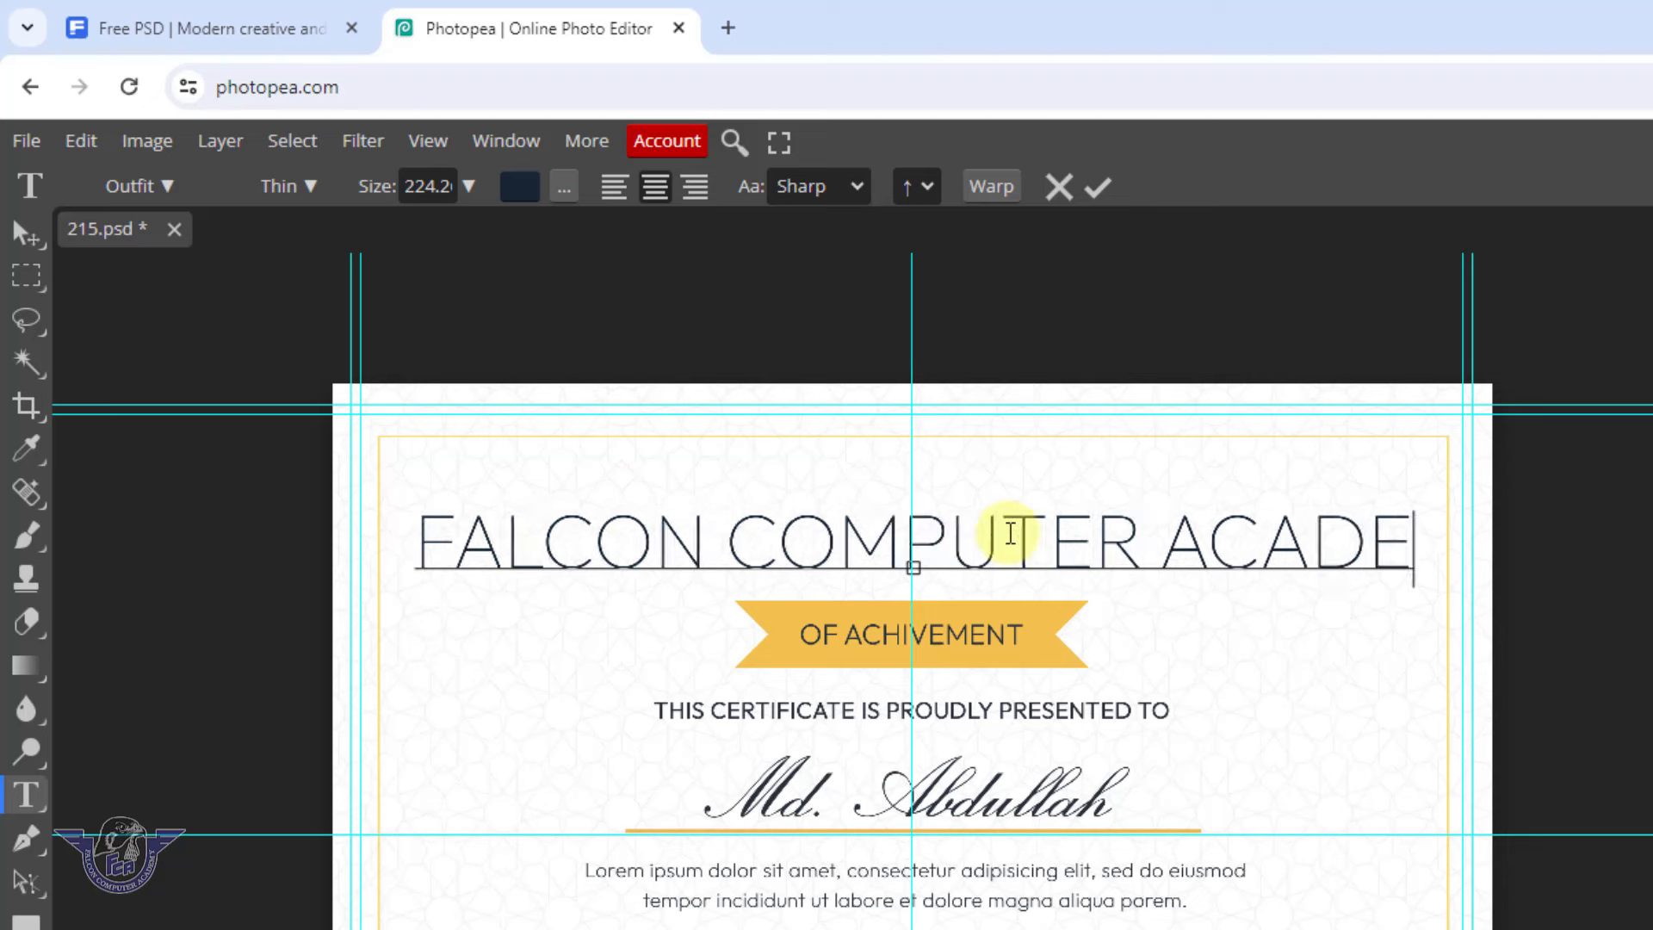
pyautogui.write('MY')
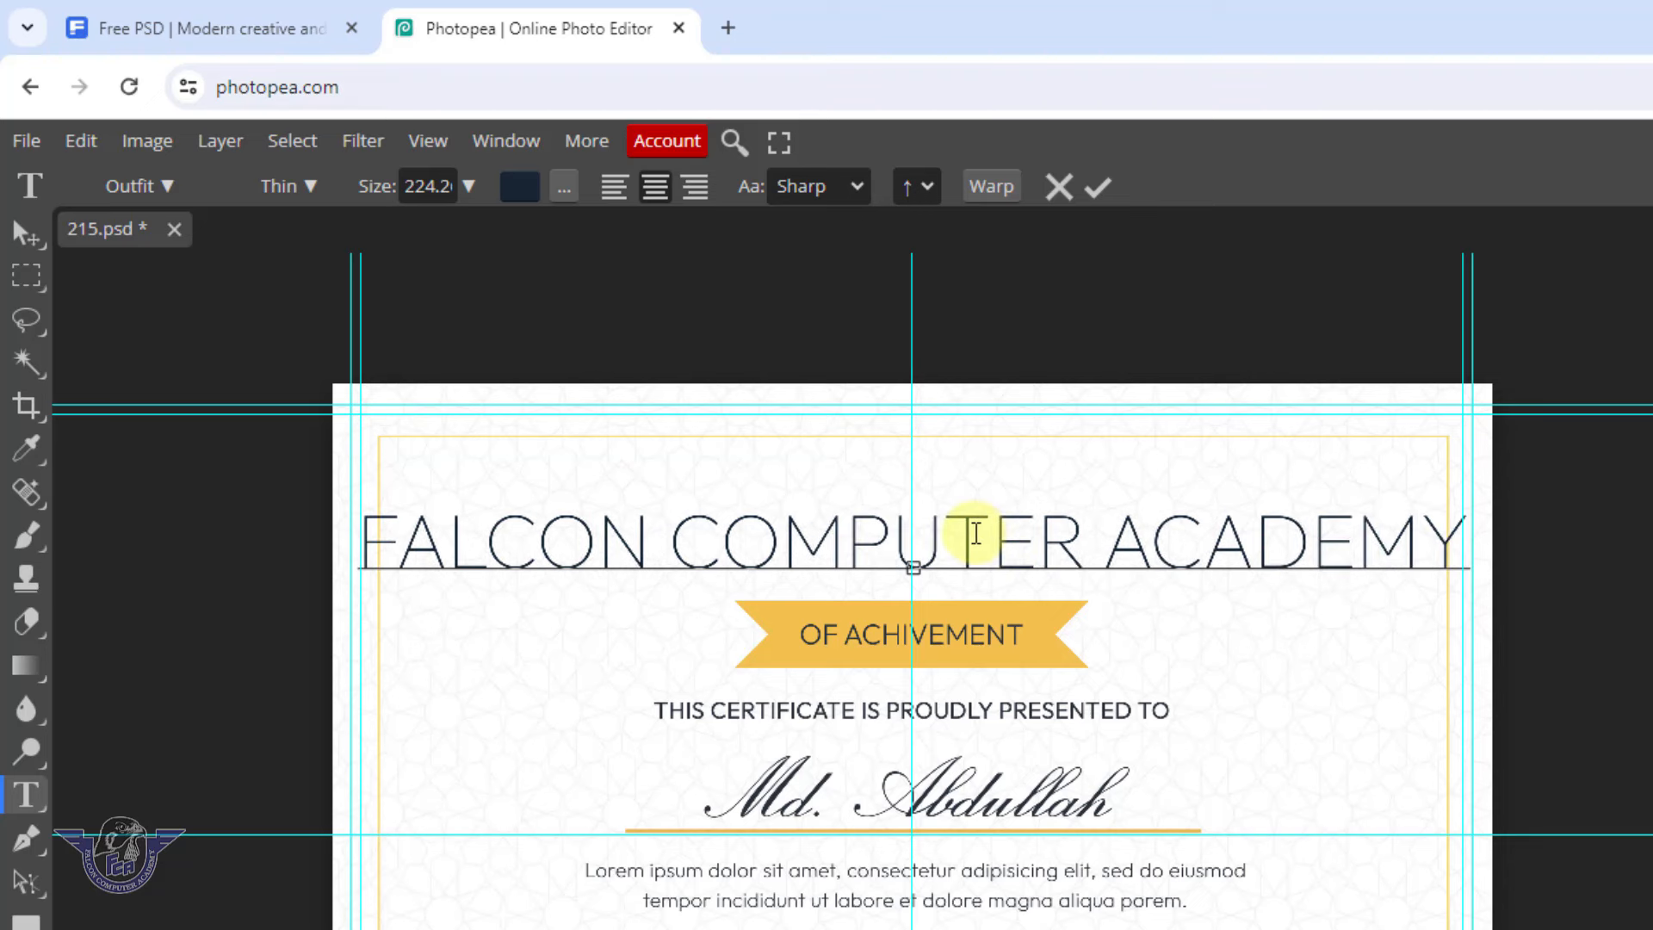
pyautogui.hotkey('ctrl', 'a')
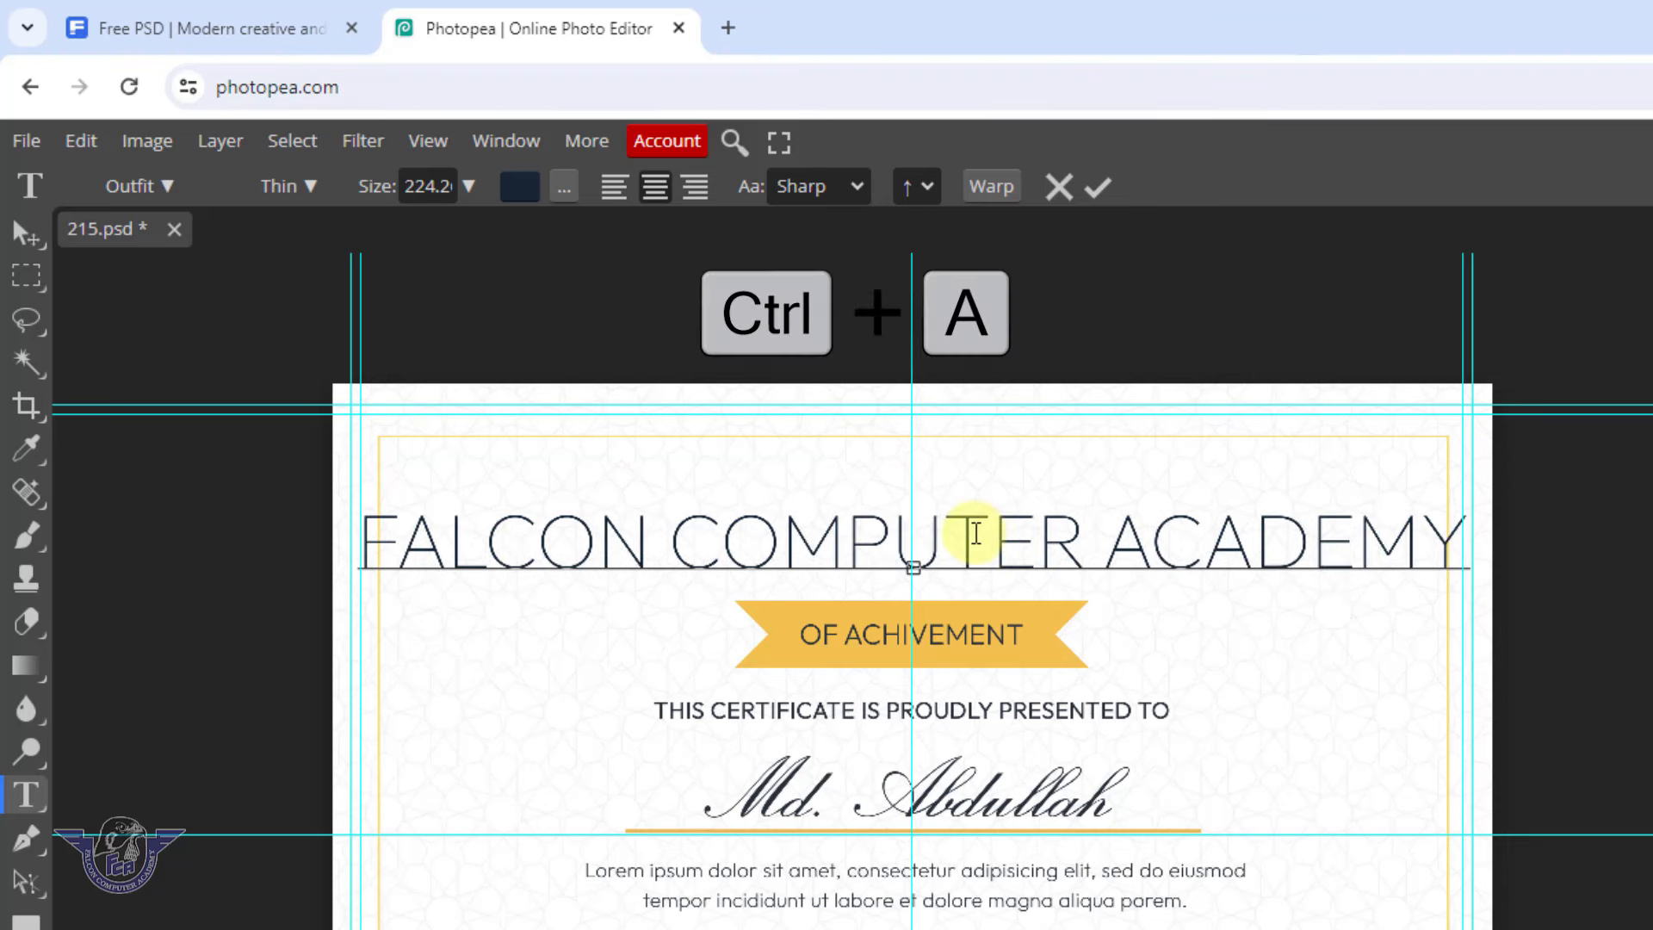
pyautogui.click(468, 185)
pyautogui.moveTo(469, 229); pyautogui.dragTo(466, 239)
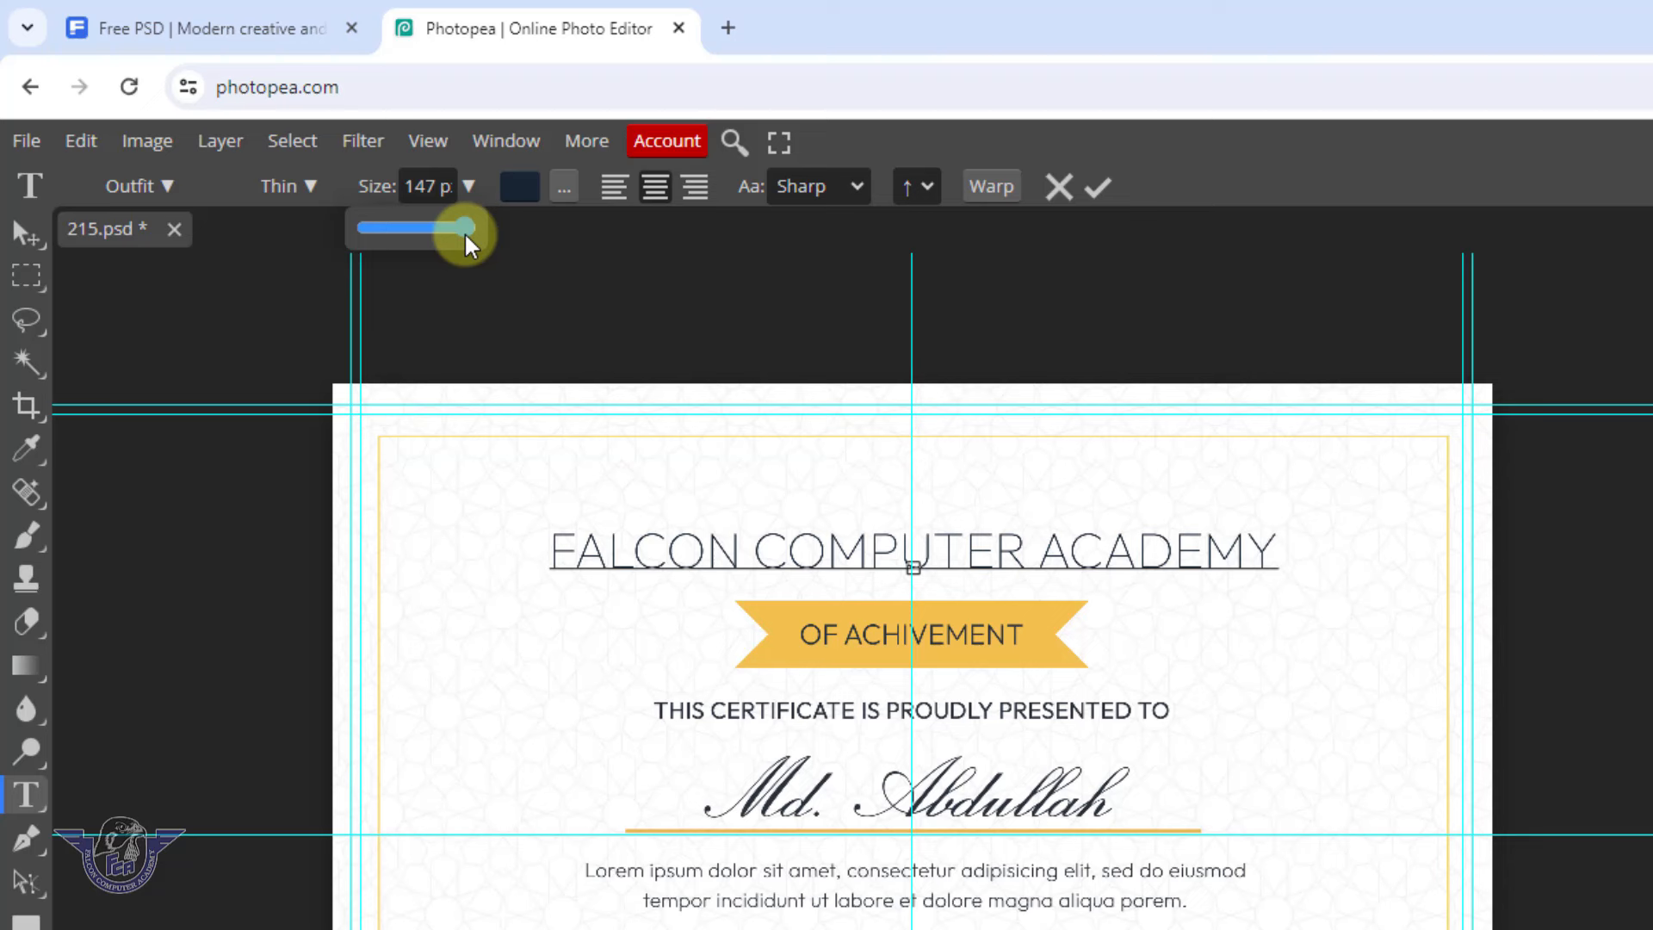
# Apply the Passion One font to the heading and set its size to 180 px
pyautogui.click(168, 186)
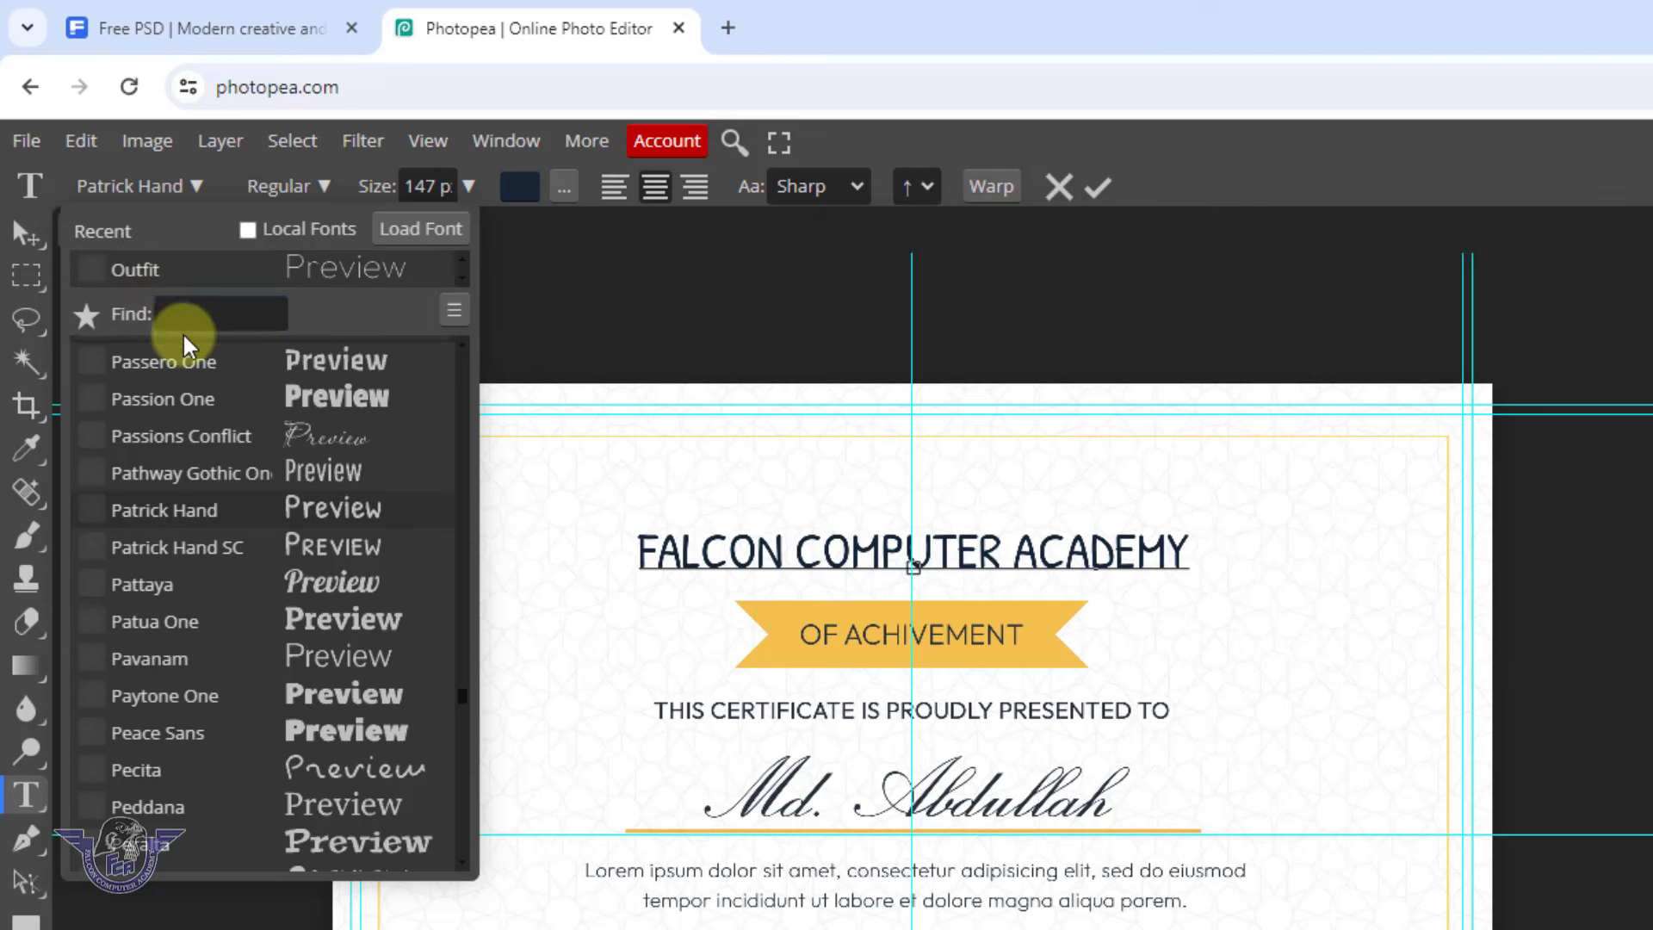
pyautogui.click(193, 317)
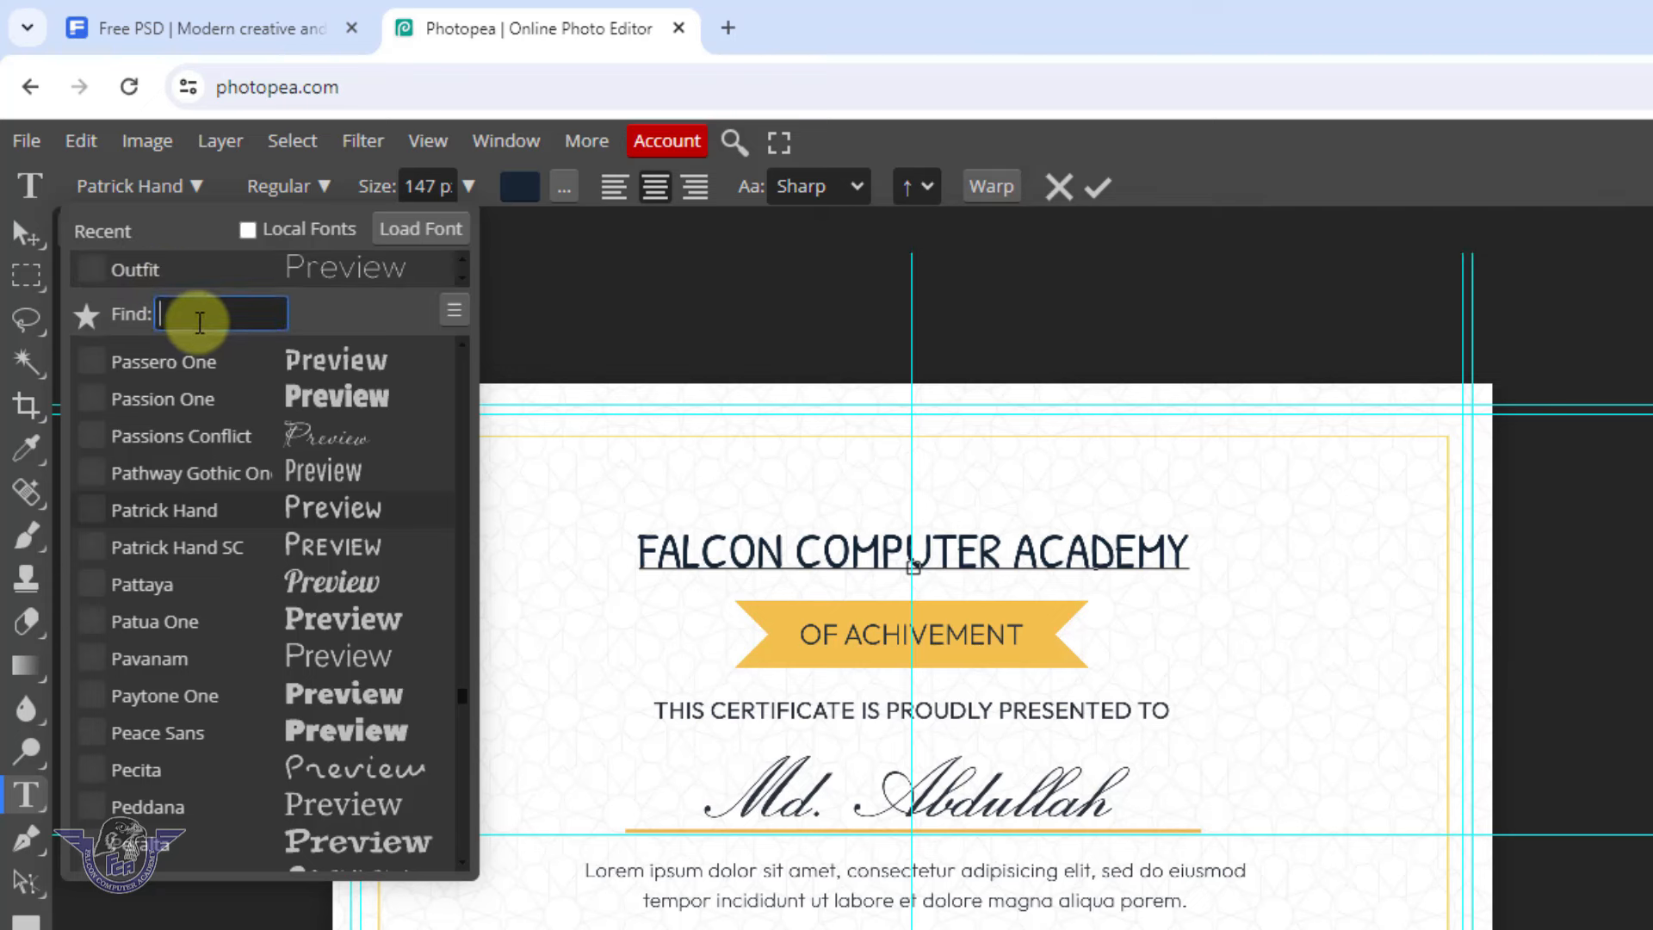
pyautogui.click(378, 409)
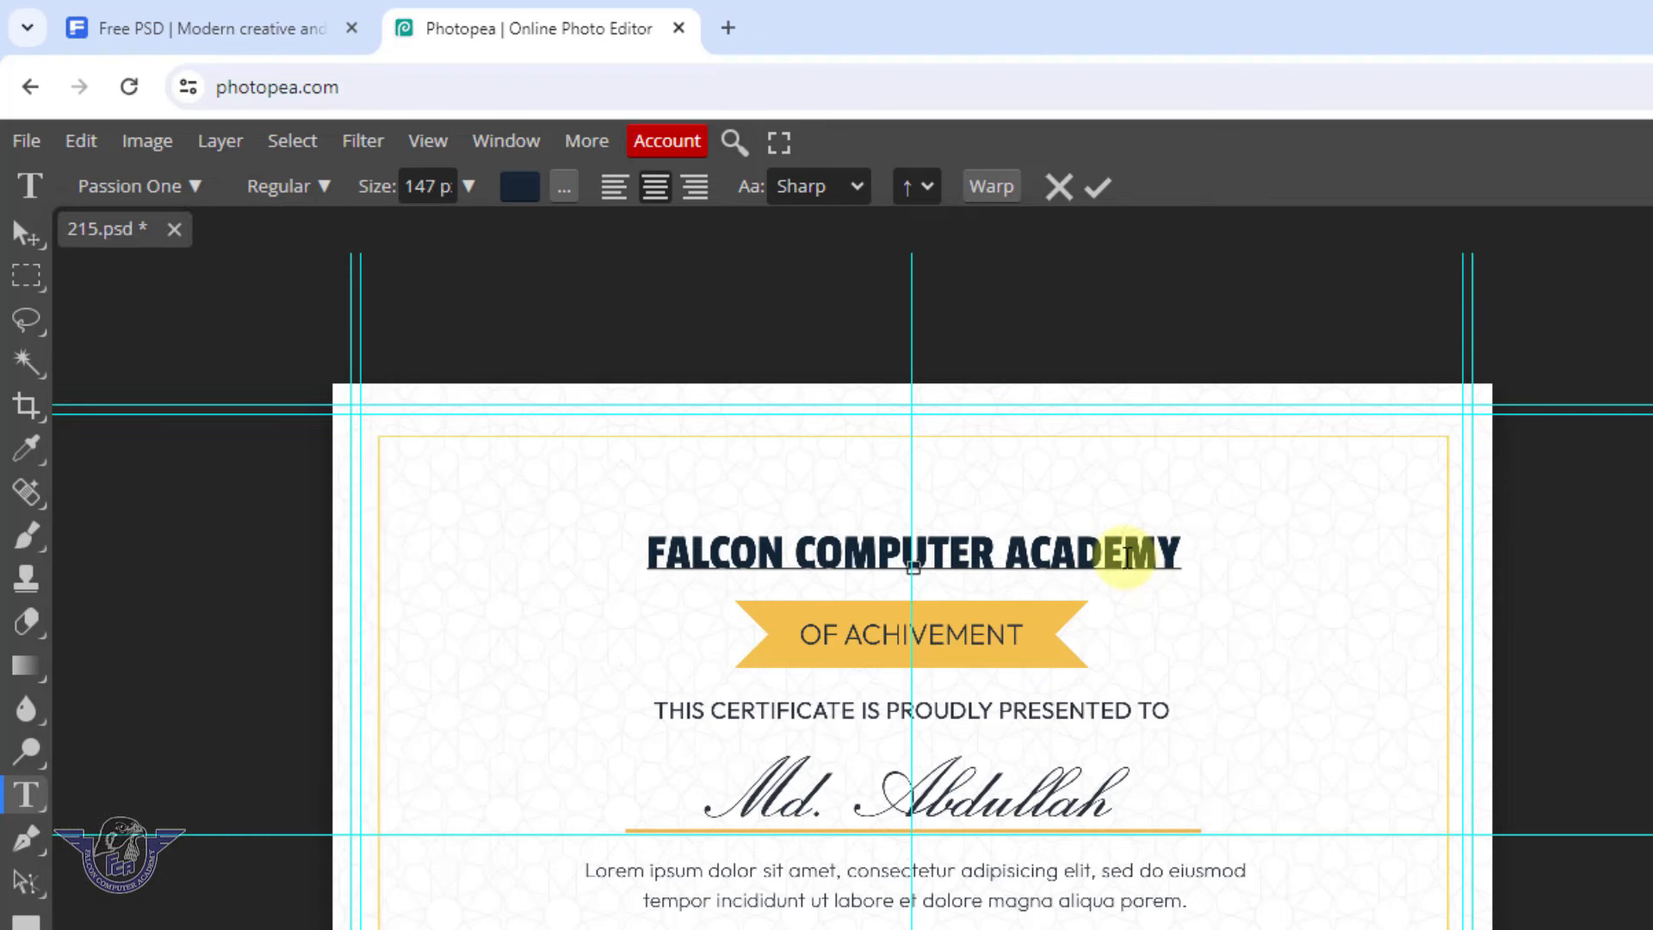
pyautogui.hotkey('ctrl', 'a')
pyautogui.click(469, 186)
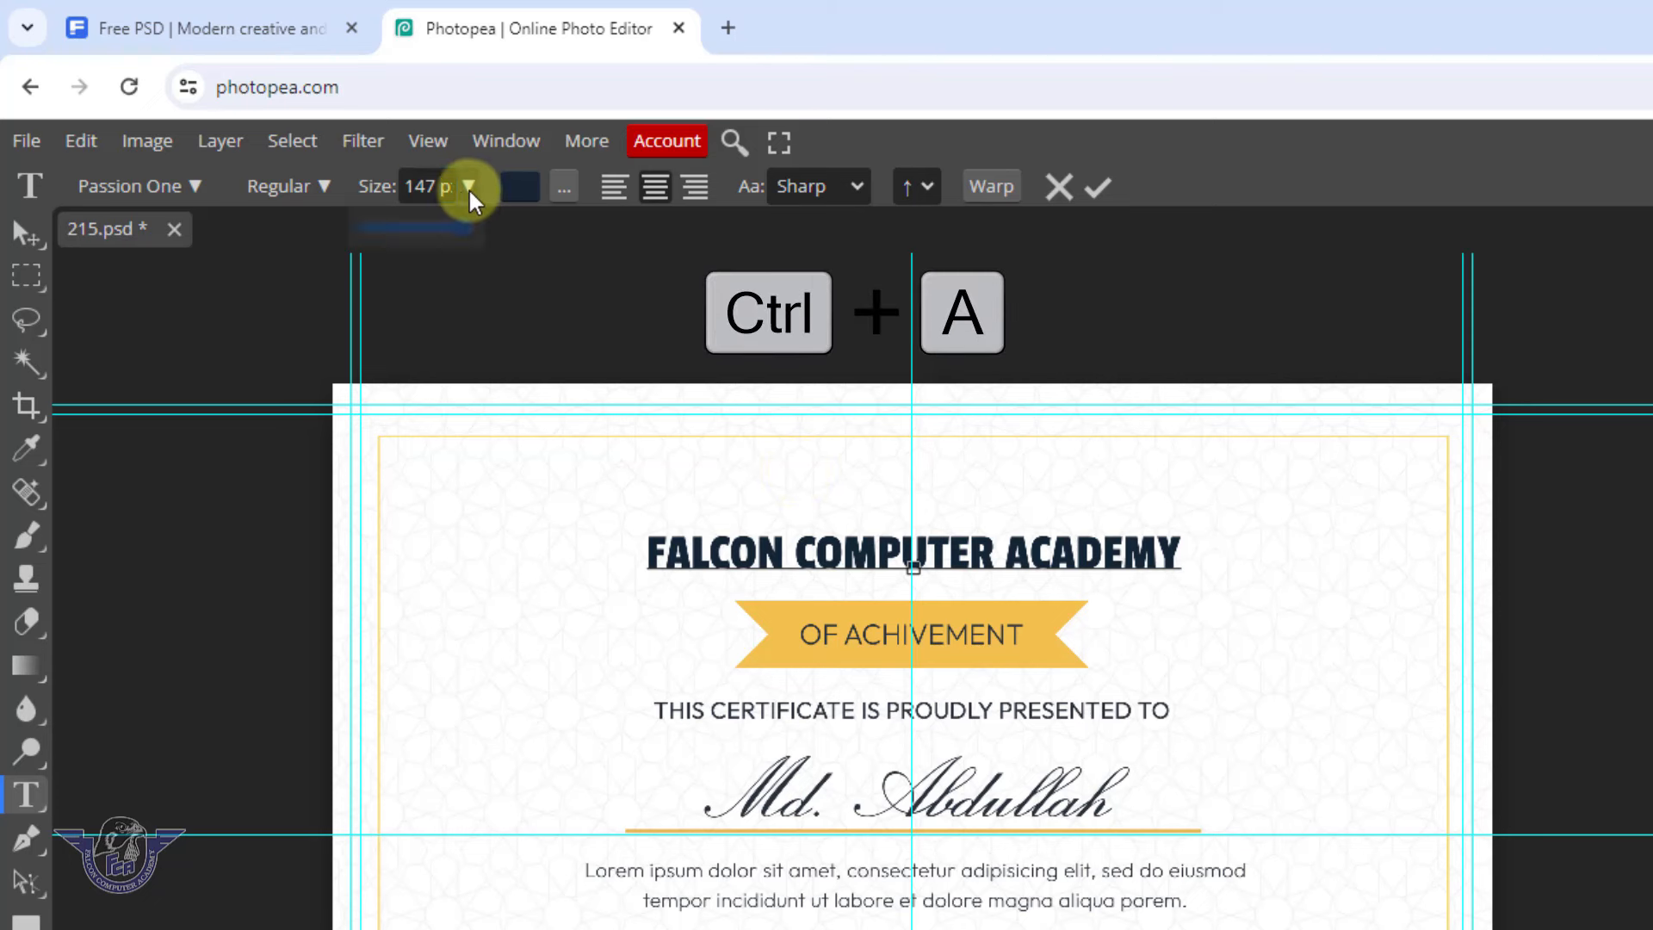
pyautogui.moveTo(457, 222); pyautogui.dragTo(472, 244)
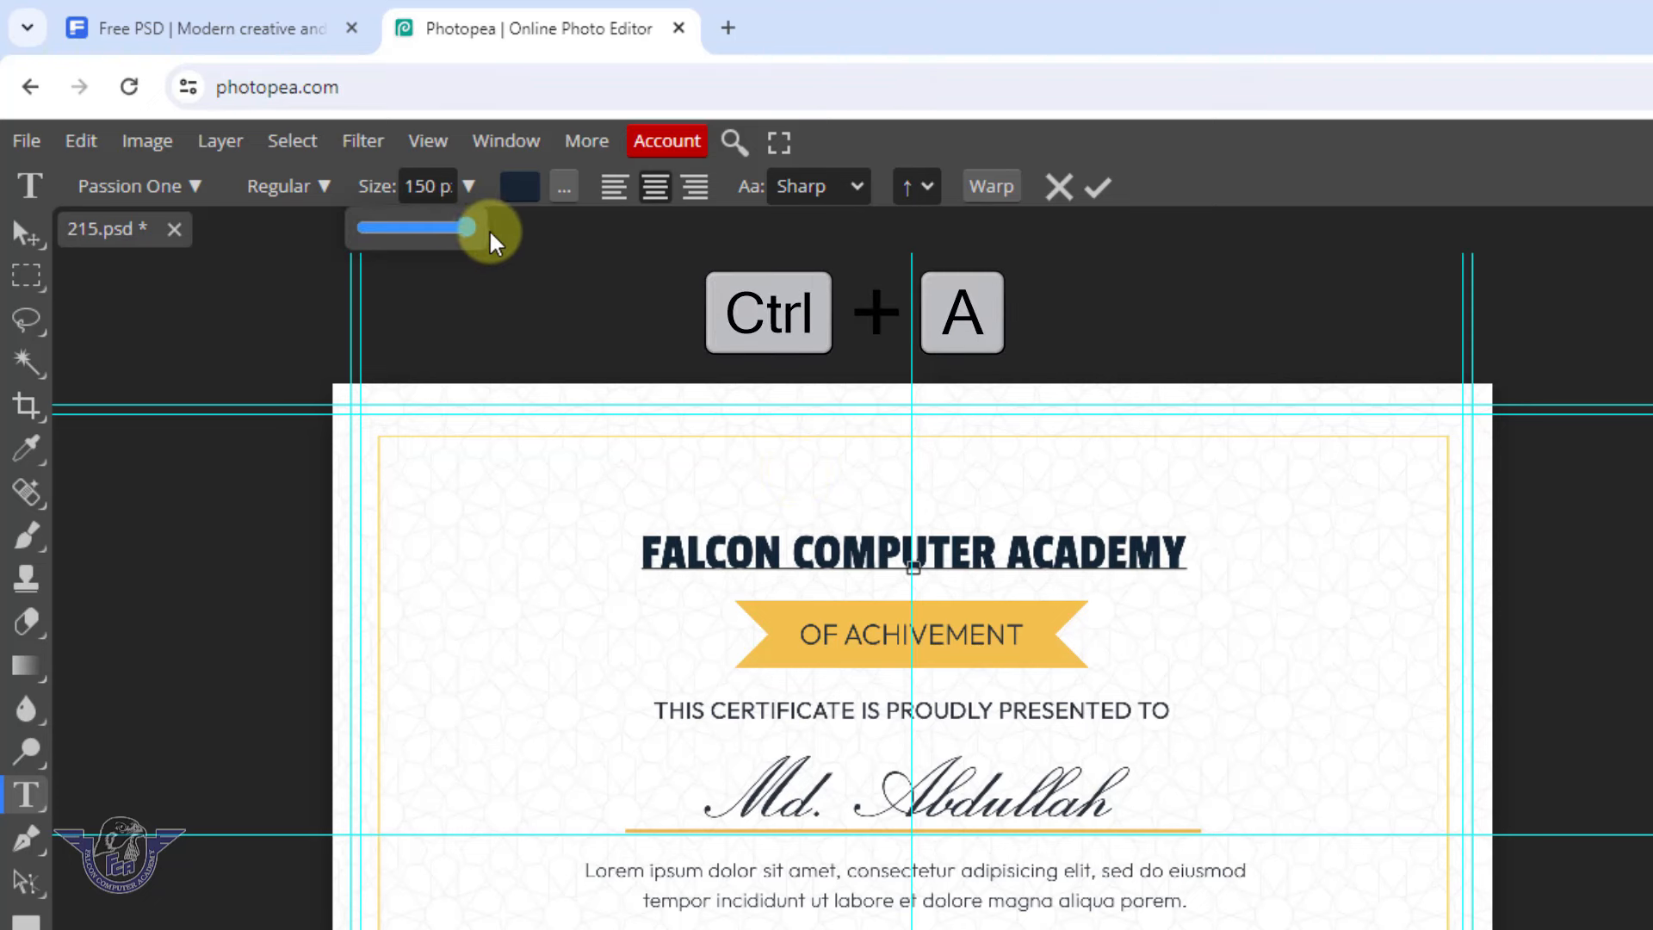
pyautogui.doubleClick(433, 186)
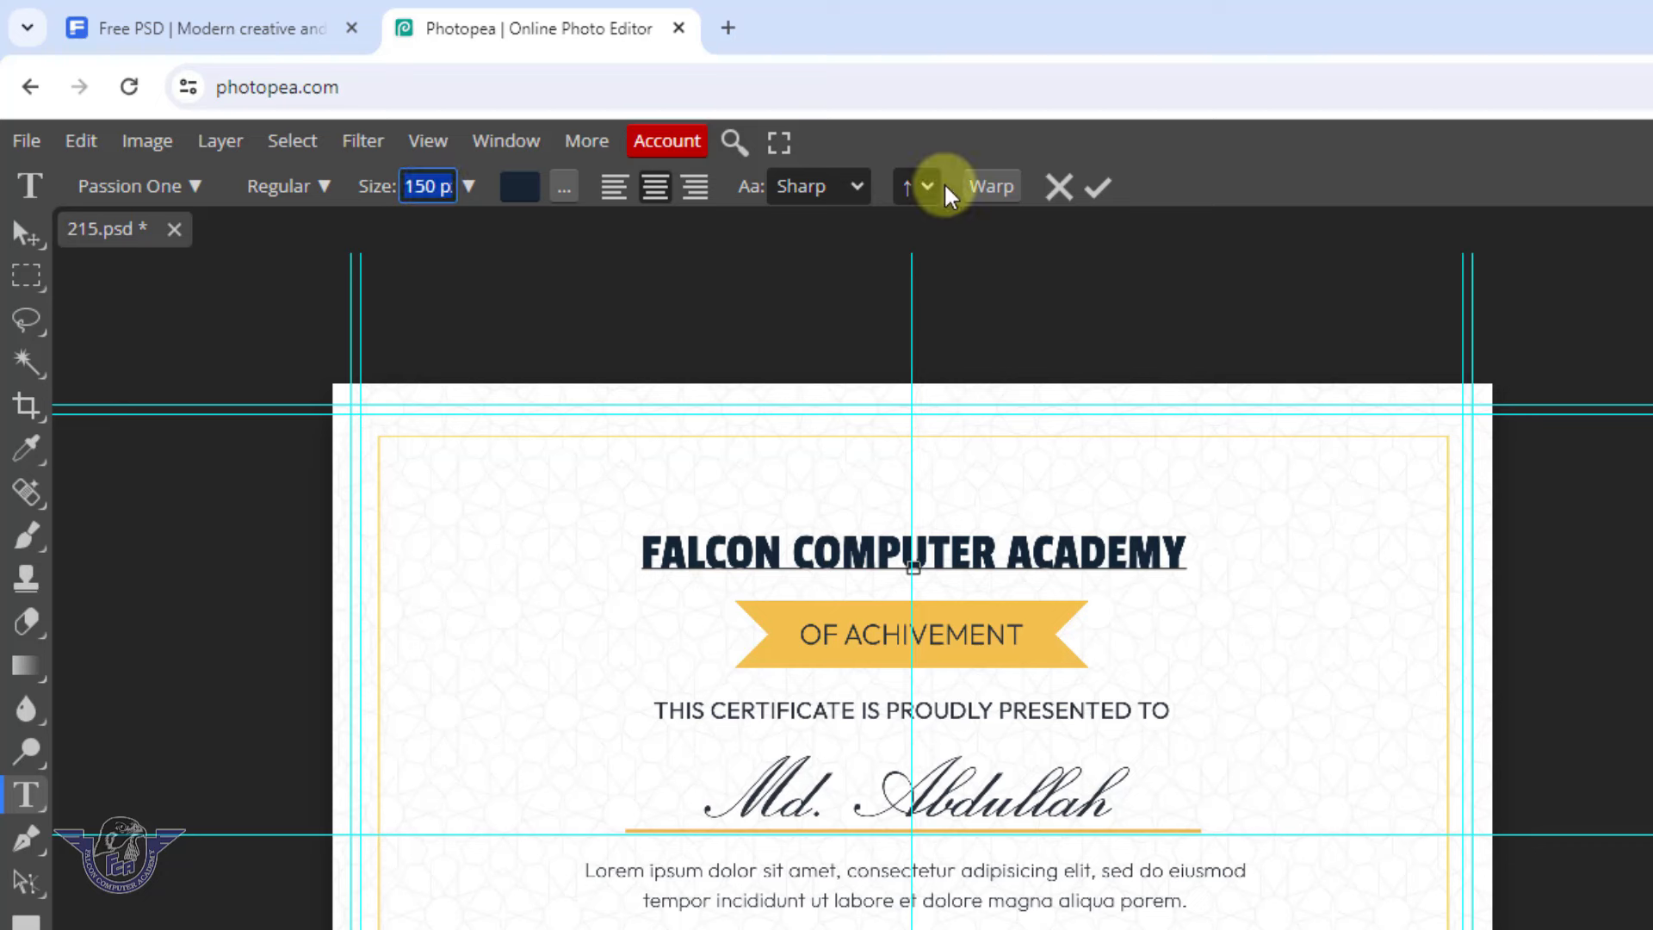
pyautogui.write('180')
pyautogui.press('Return')
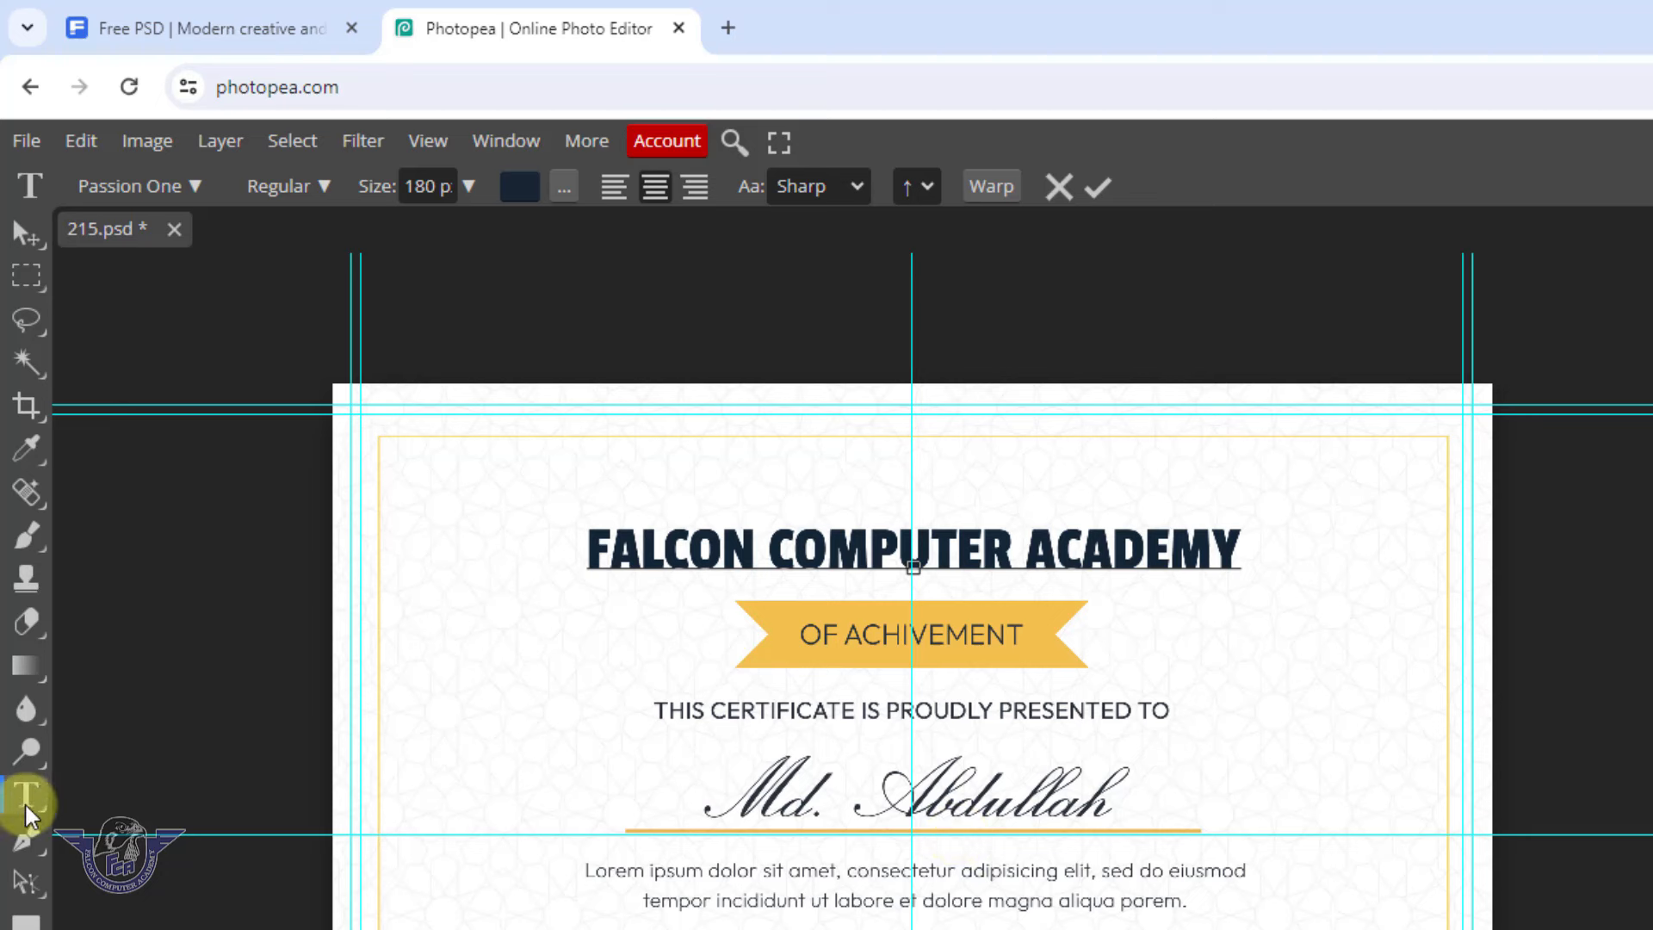
# Overwrite the certificate's recipient name with the new recipient's full name and commit it
pyautogui.click(1001, 808)
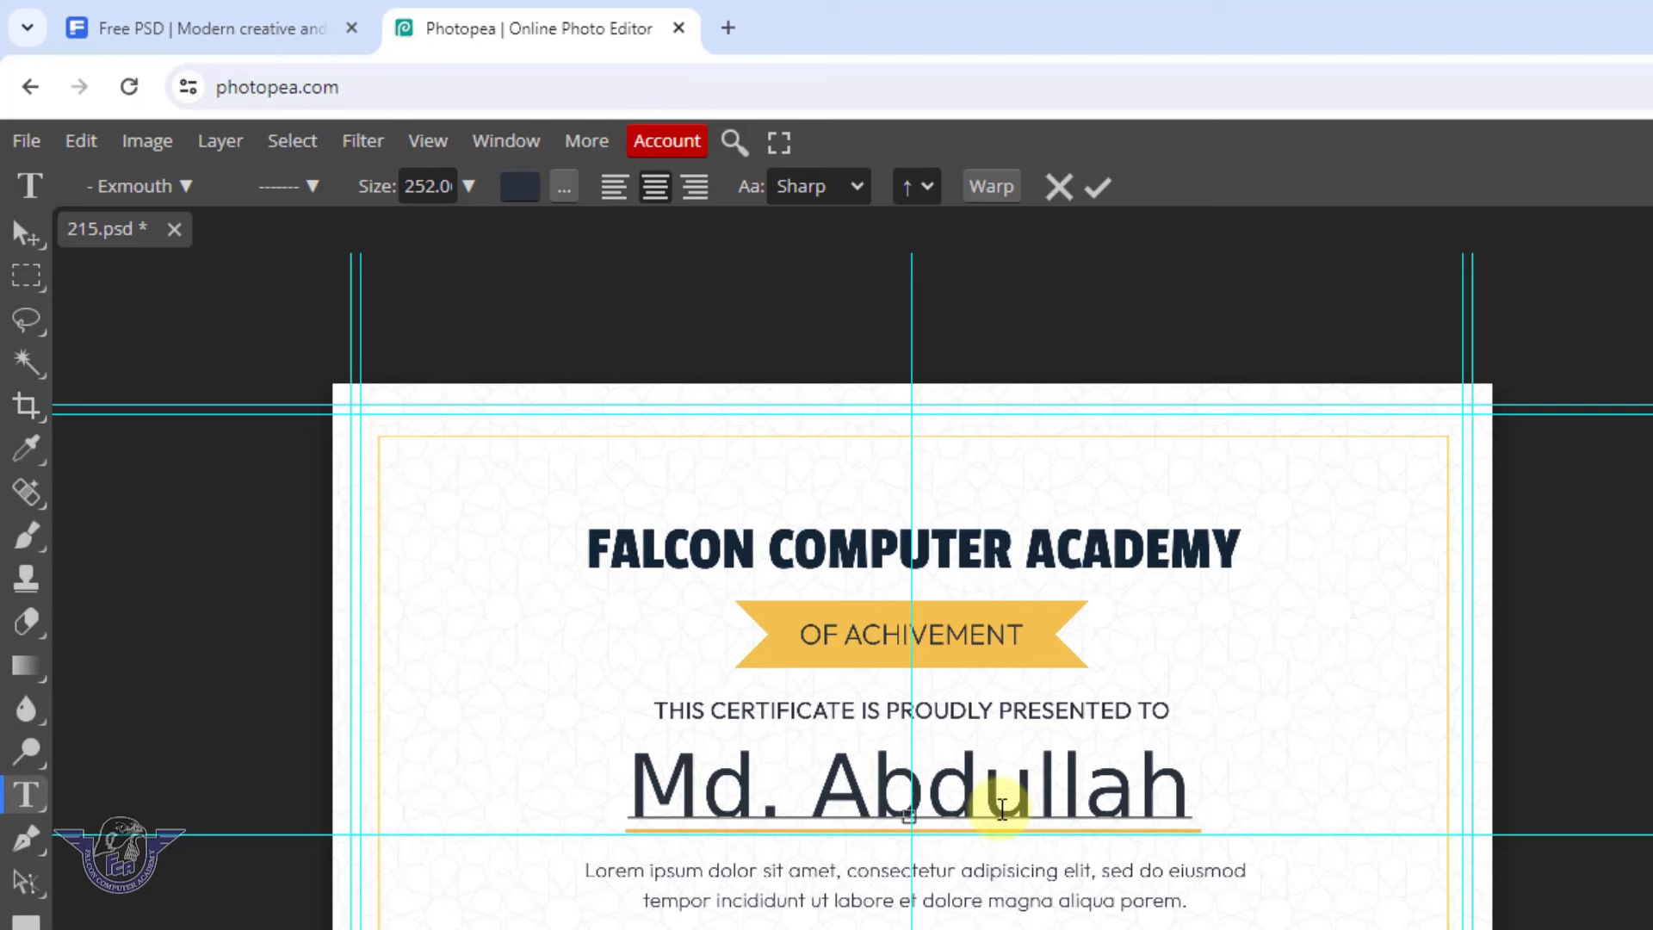
pyautogui.hotkey('ctrl', 'a')
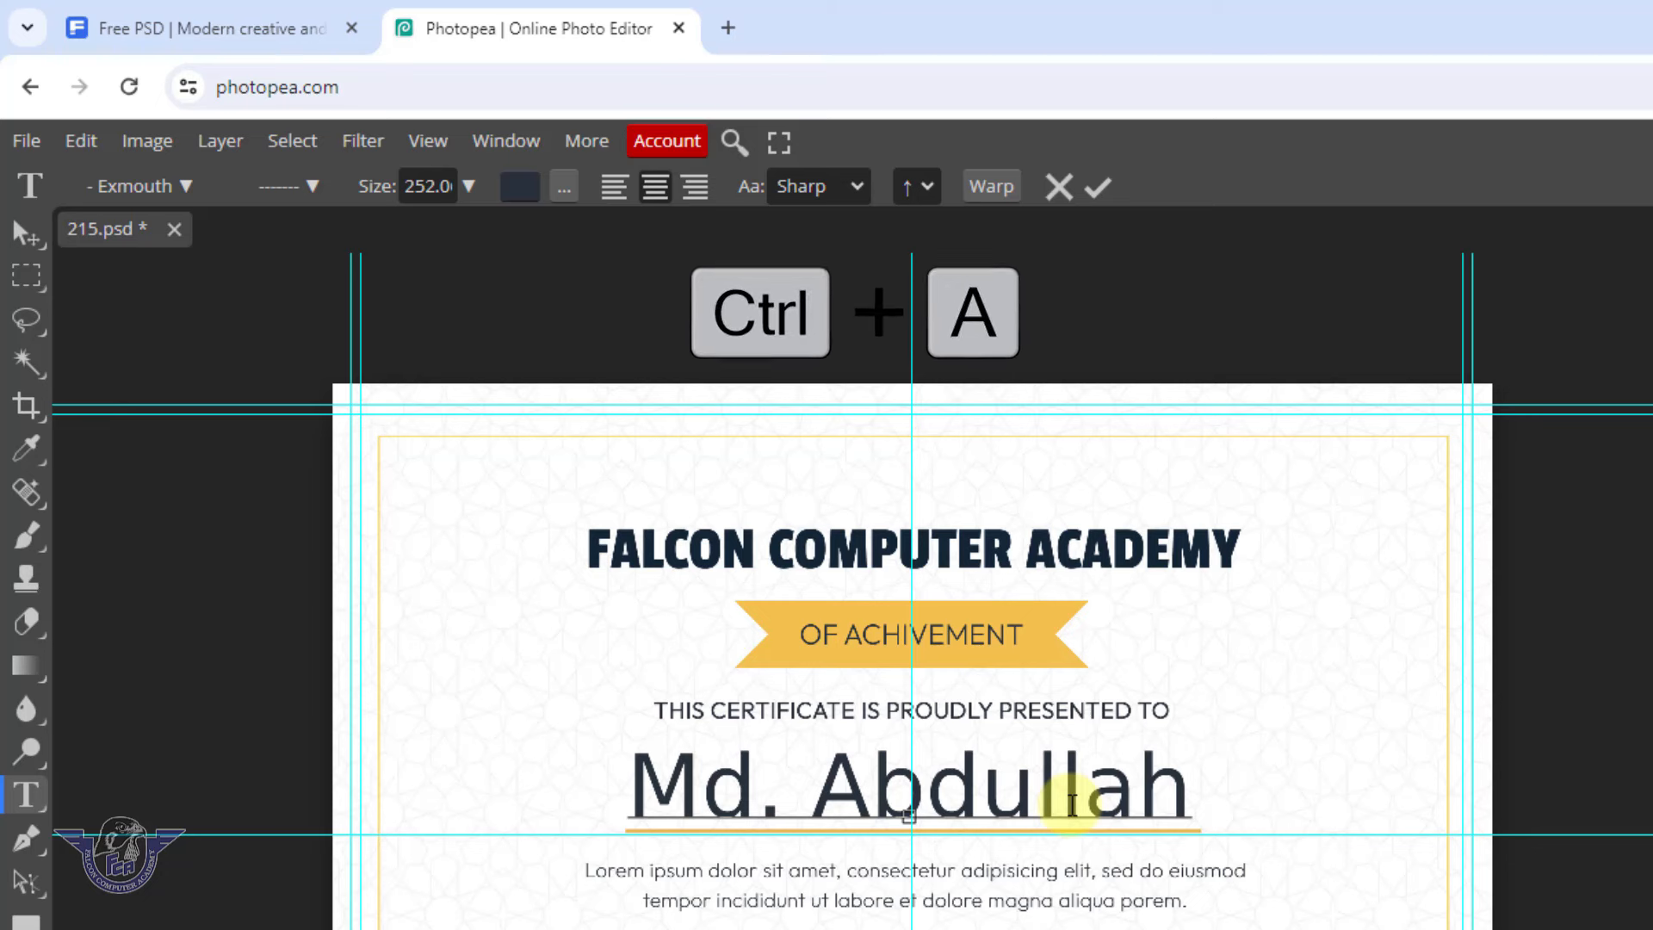
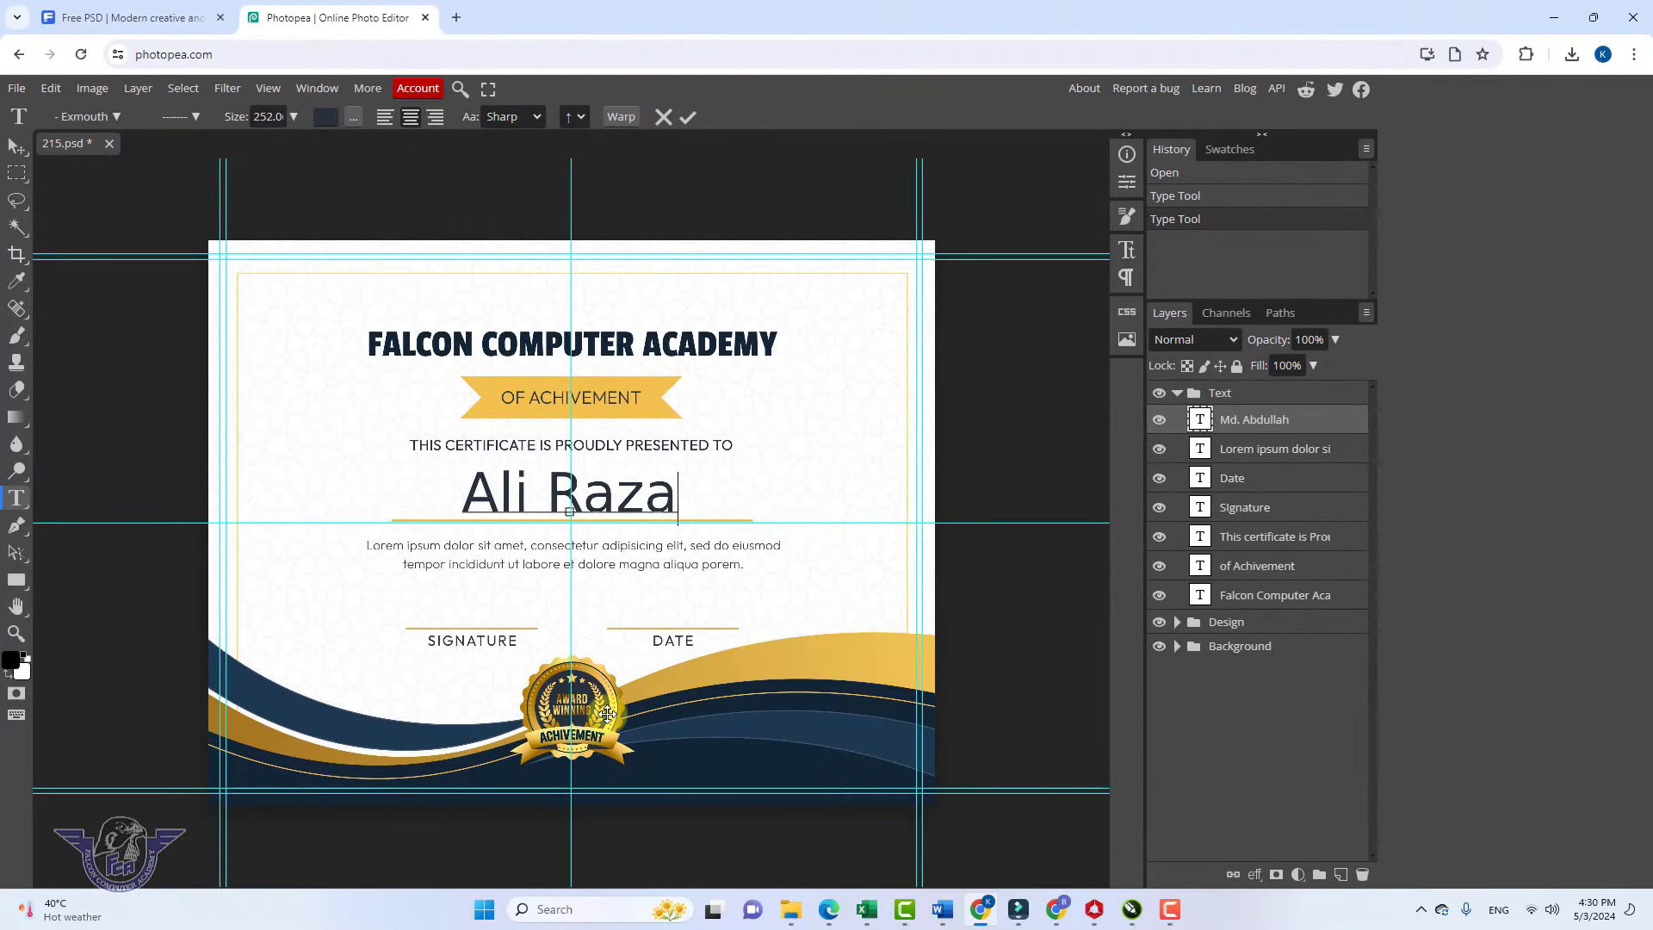
pyautogui.click(15, 148)
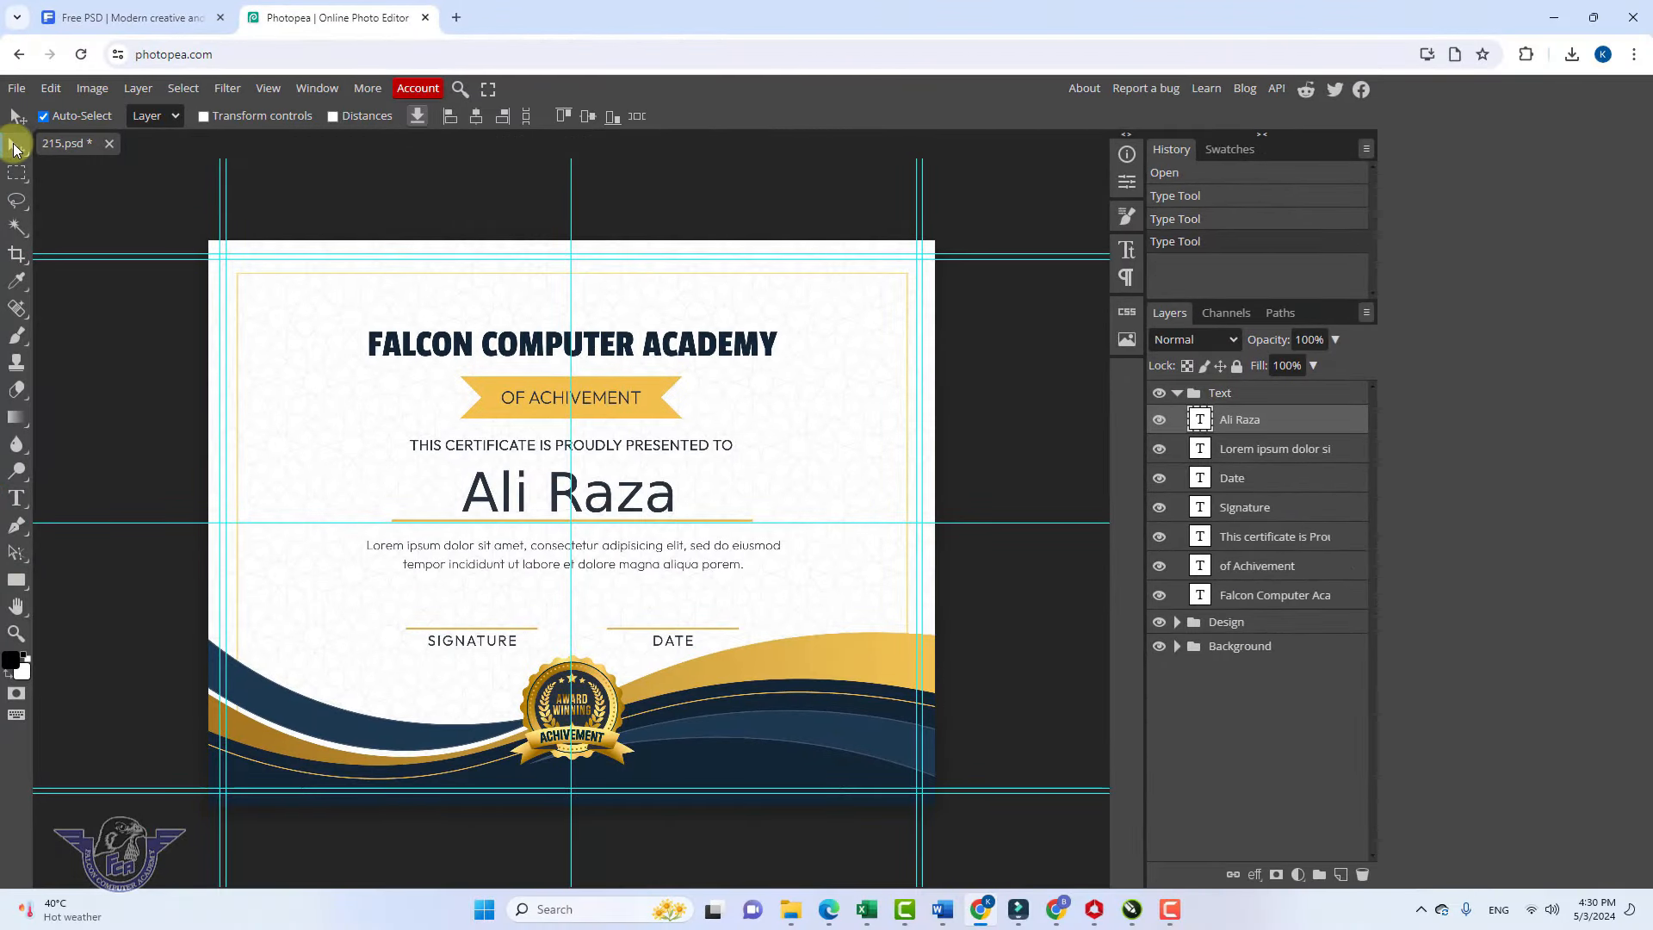
# Delete the award badge, undo that, and enable Transform controls
pyautogui.click(601, 728)
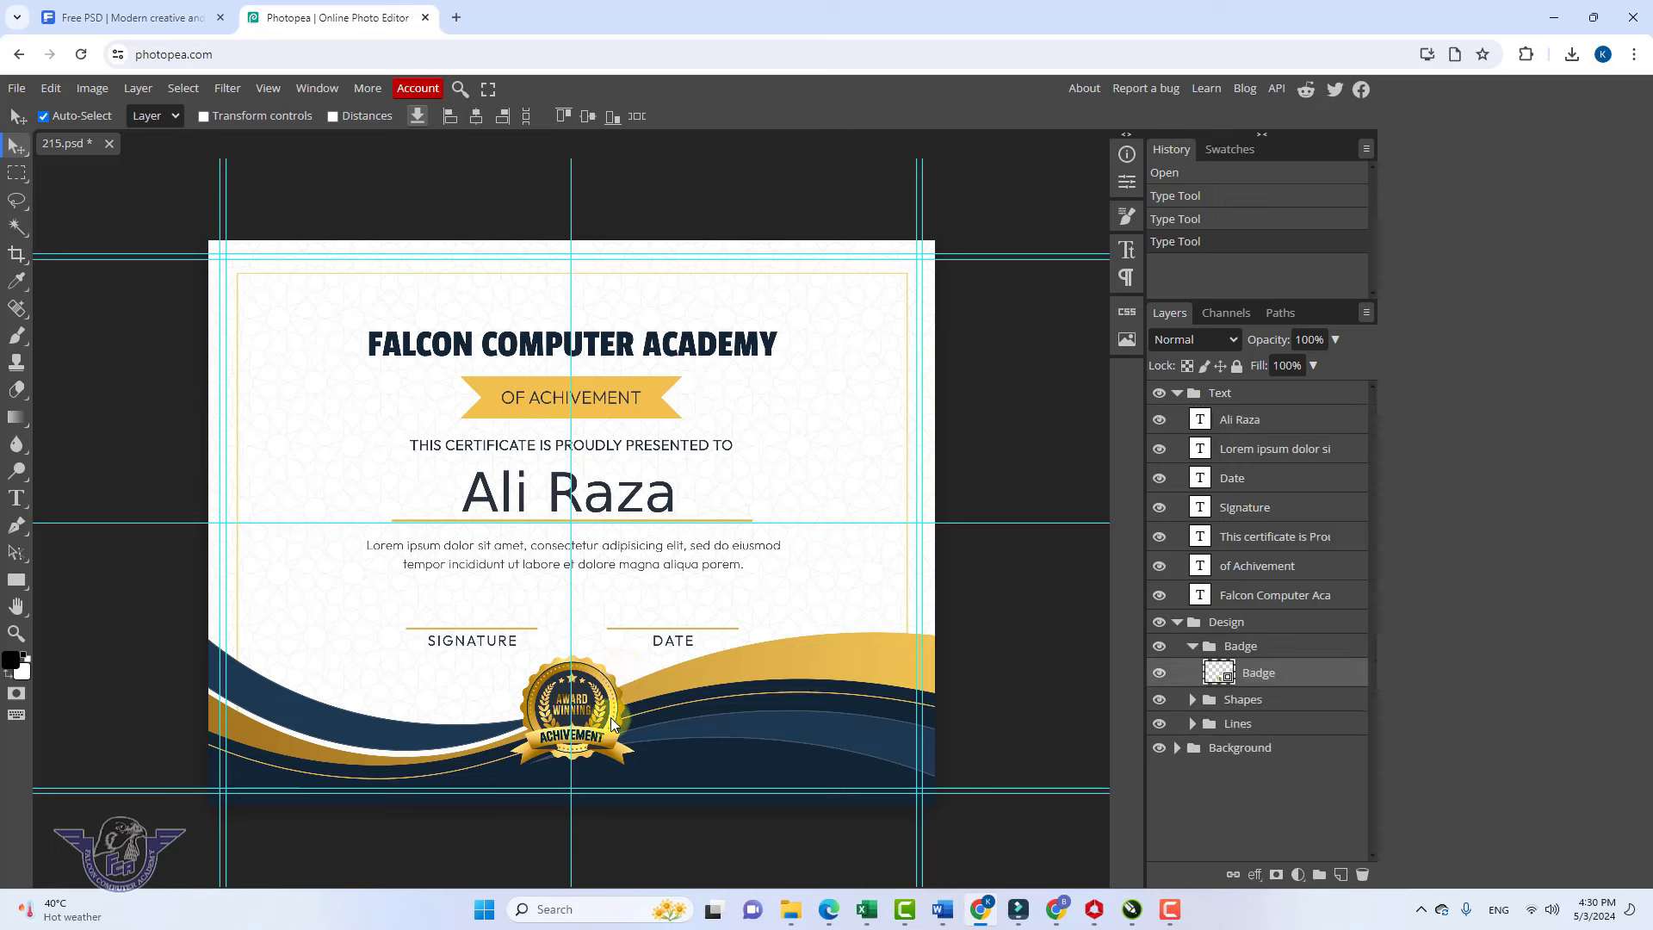
pyautogui.press('Delete')
pyautogui.hotkey('ctrl', 'z')
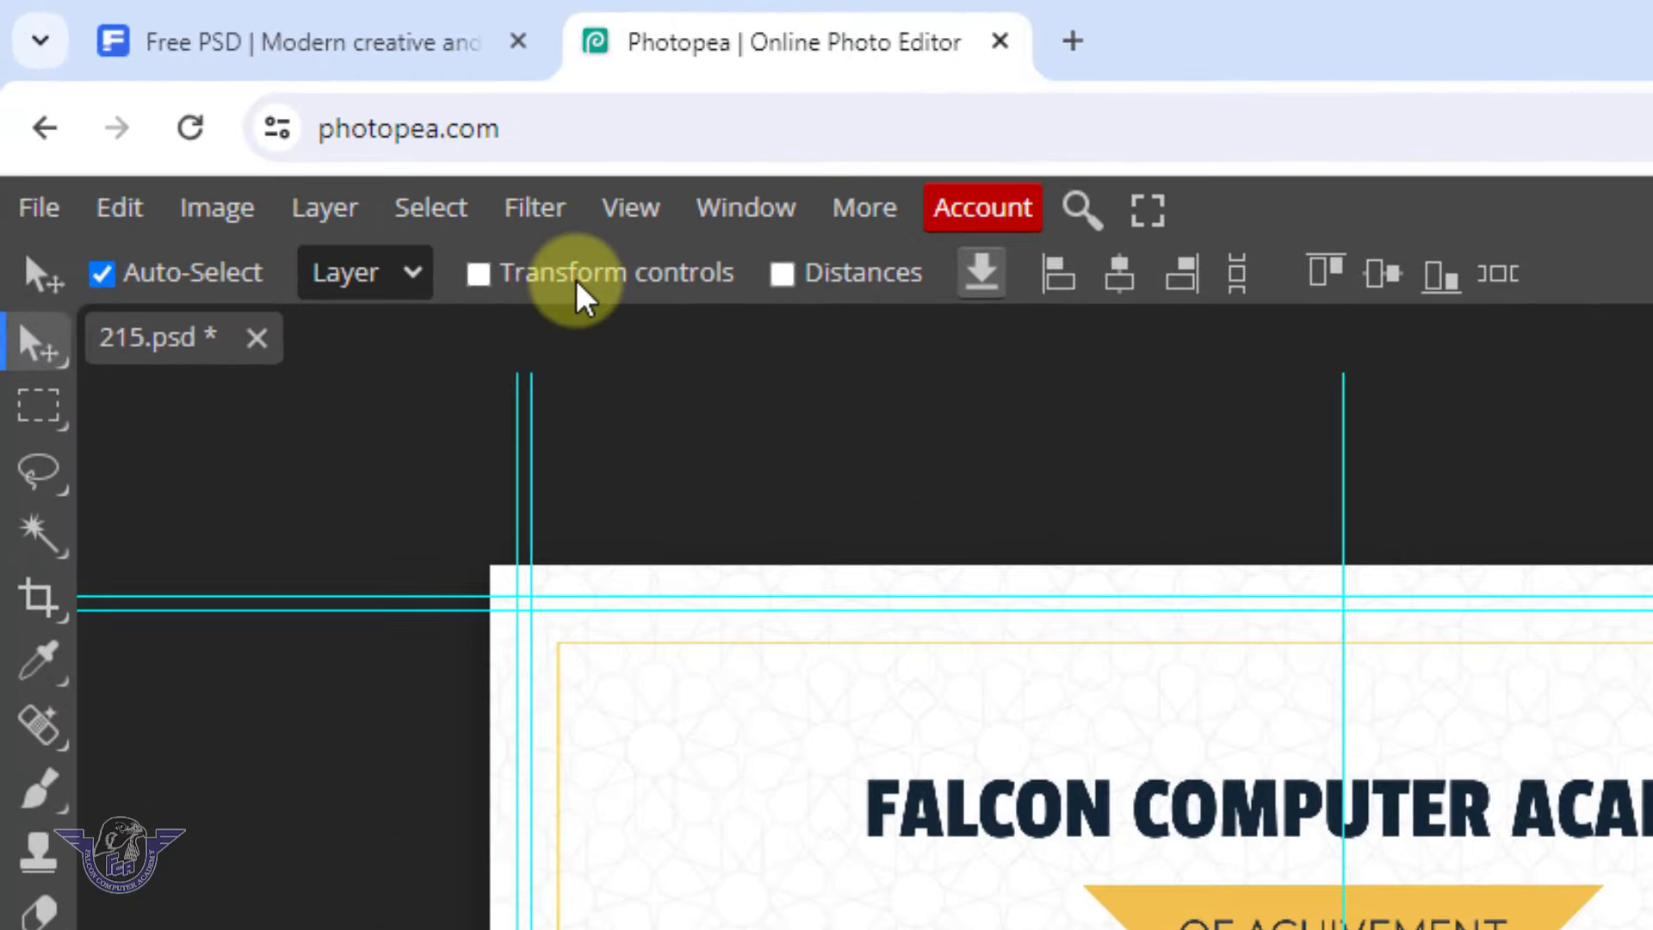
pyautogui.click(572, 286)
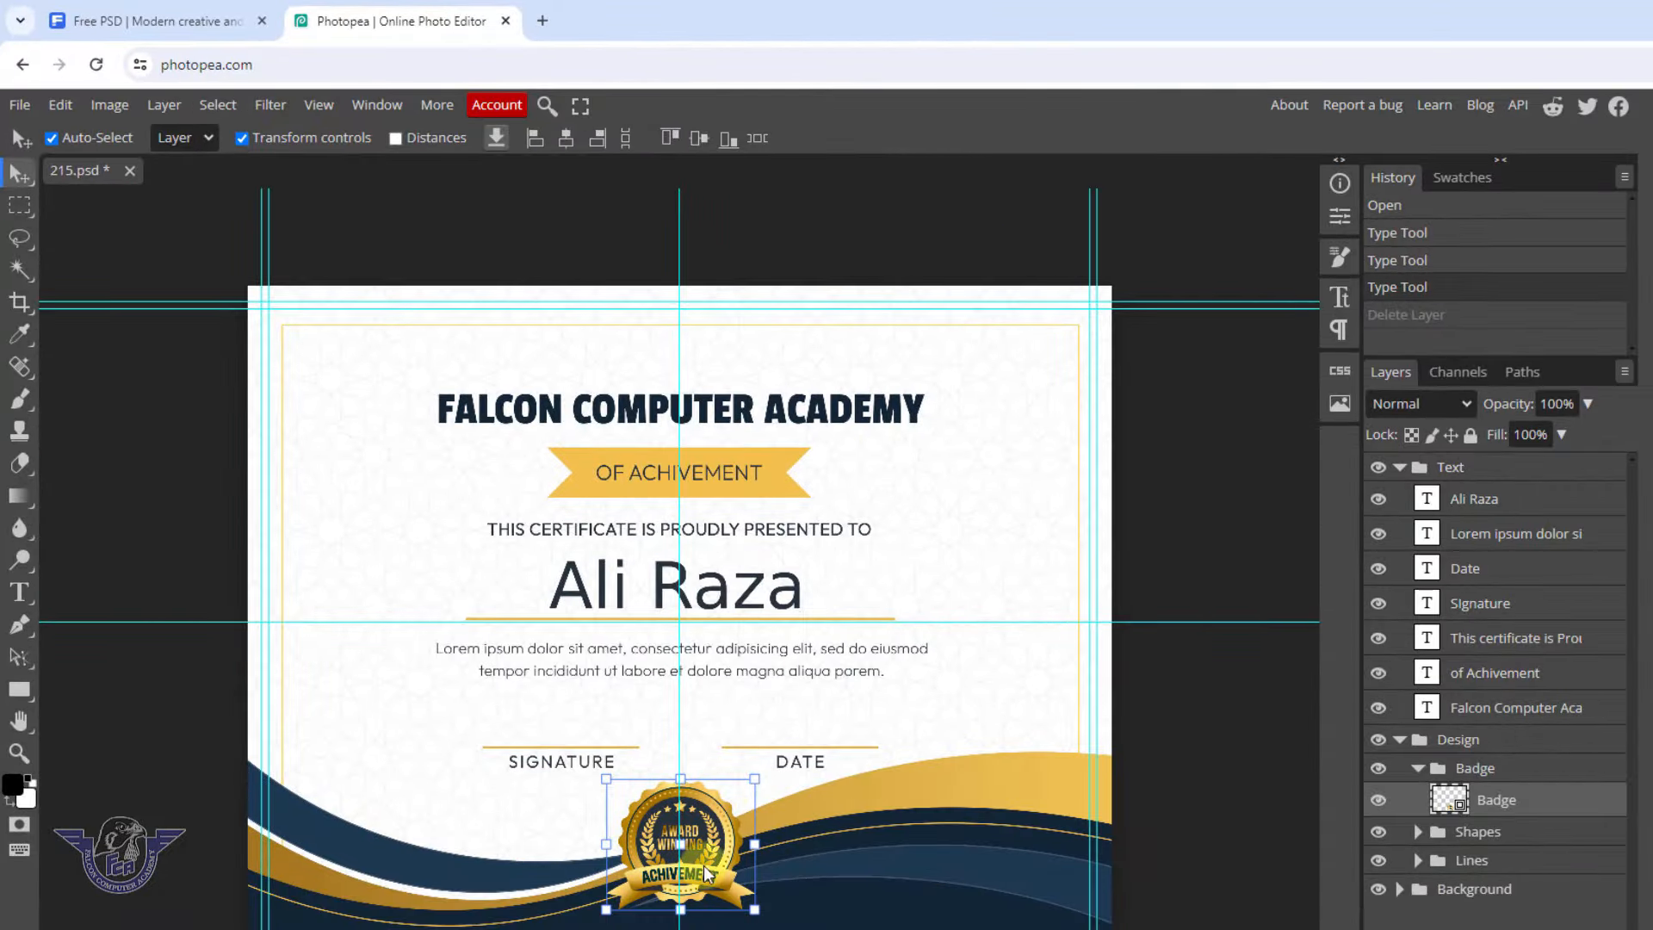
# Select the recipient name layer and apply a Free Transform to it
pyautogui.click(756, 669)
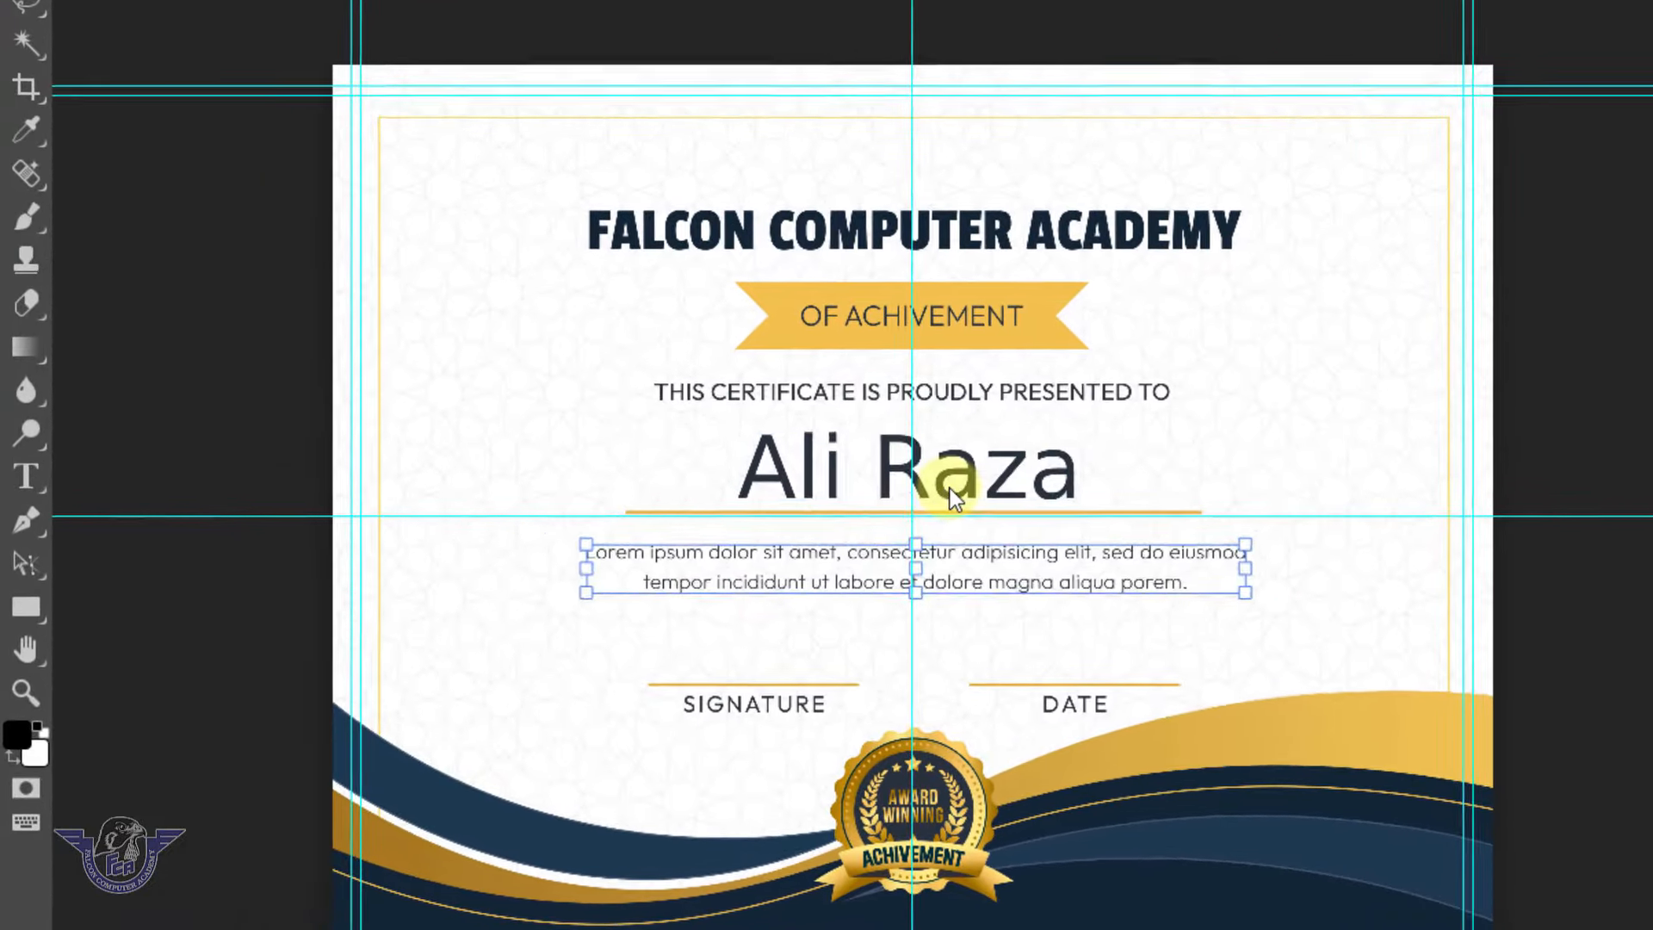
pyautogui.click(952, 486)
pyautogui.press('t')
pyautogui.click(991, 482)
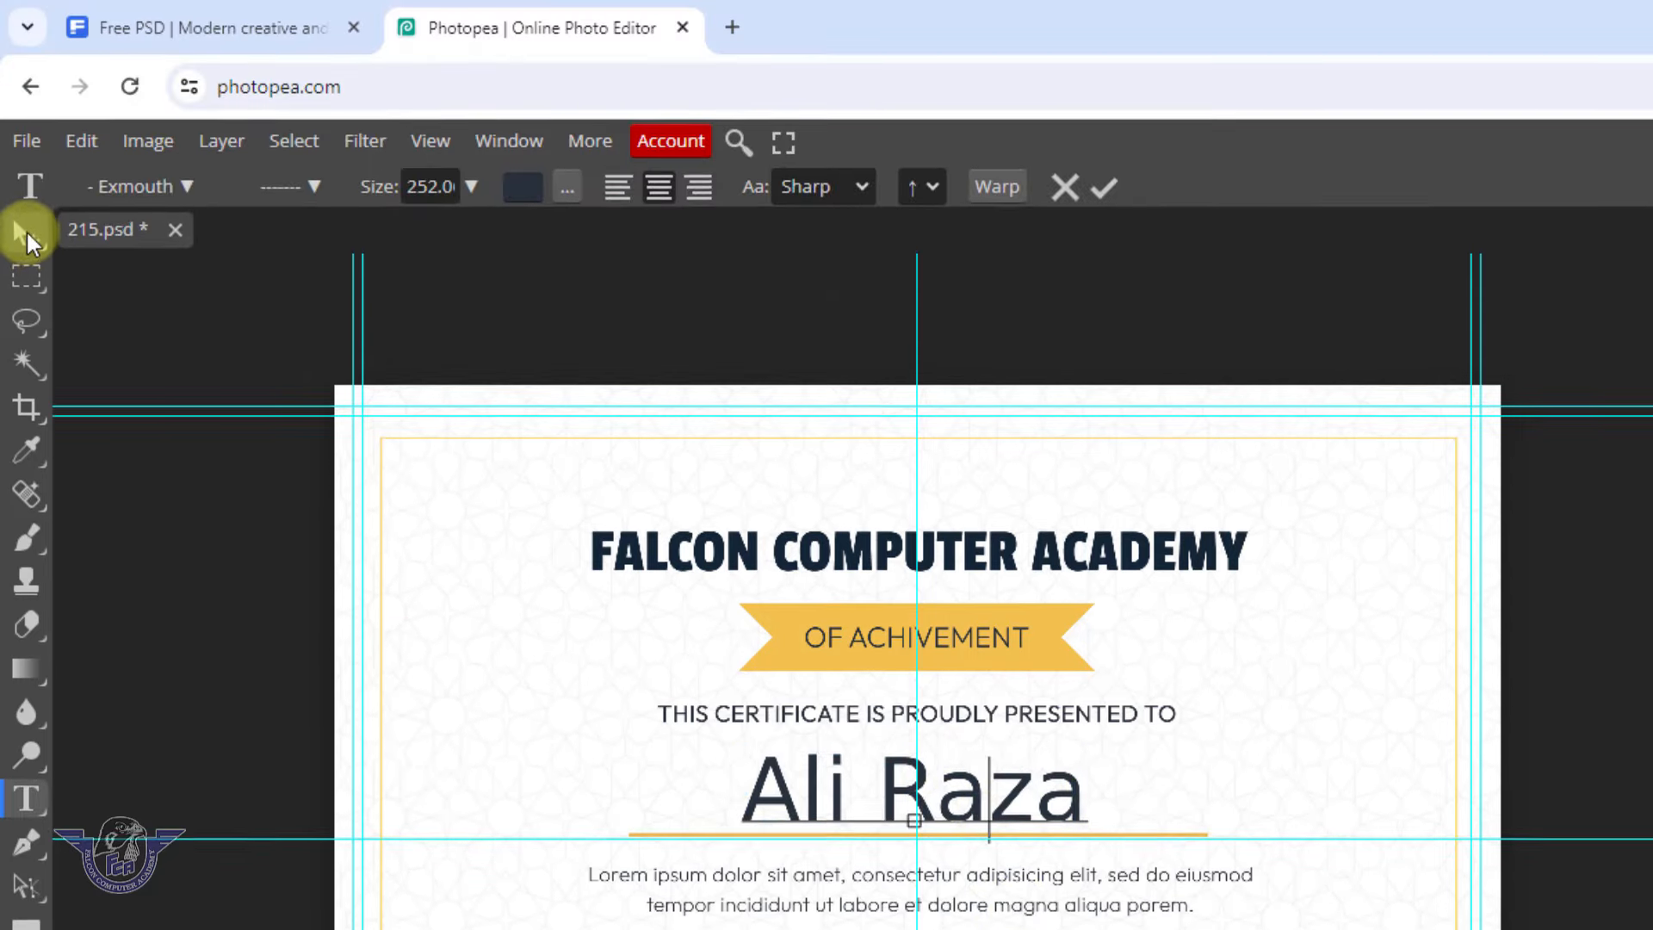
pyautogui.click(26, 229)
pyautogui.hotkey('ctrl', 'alt', 't')
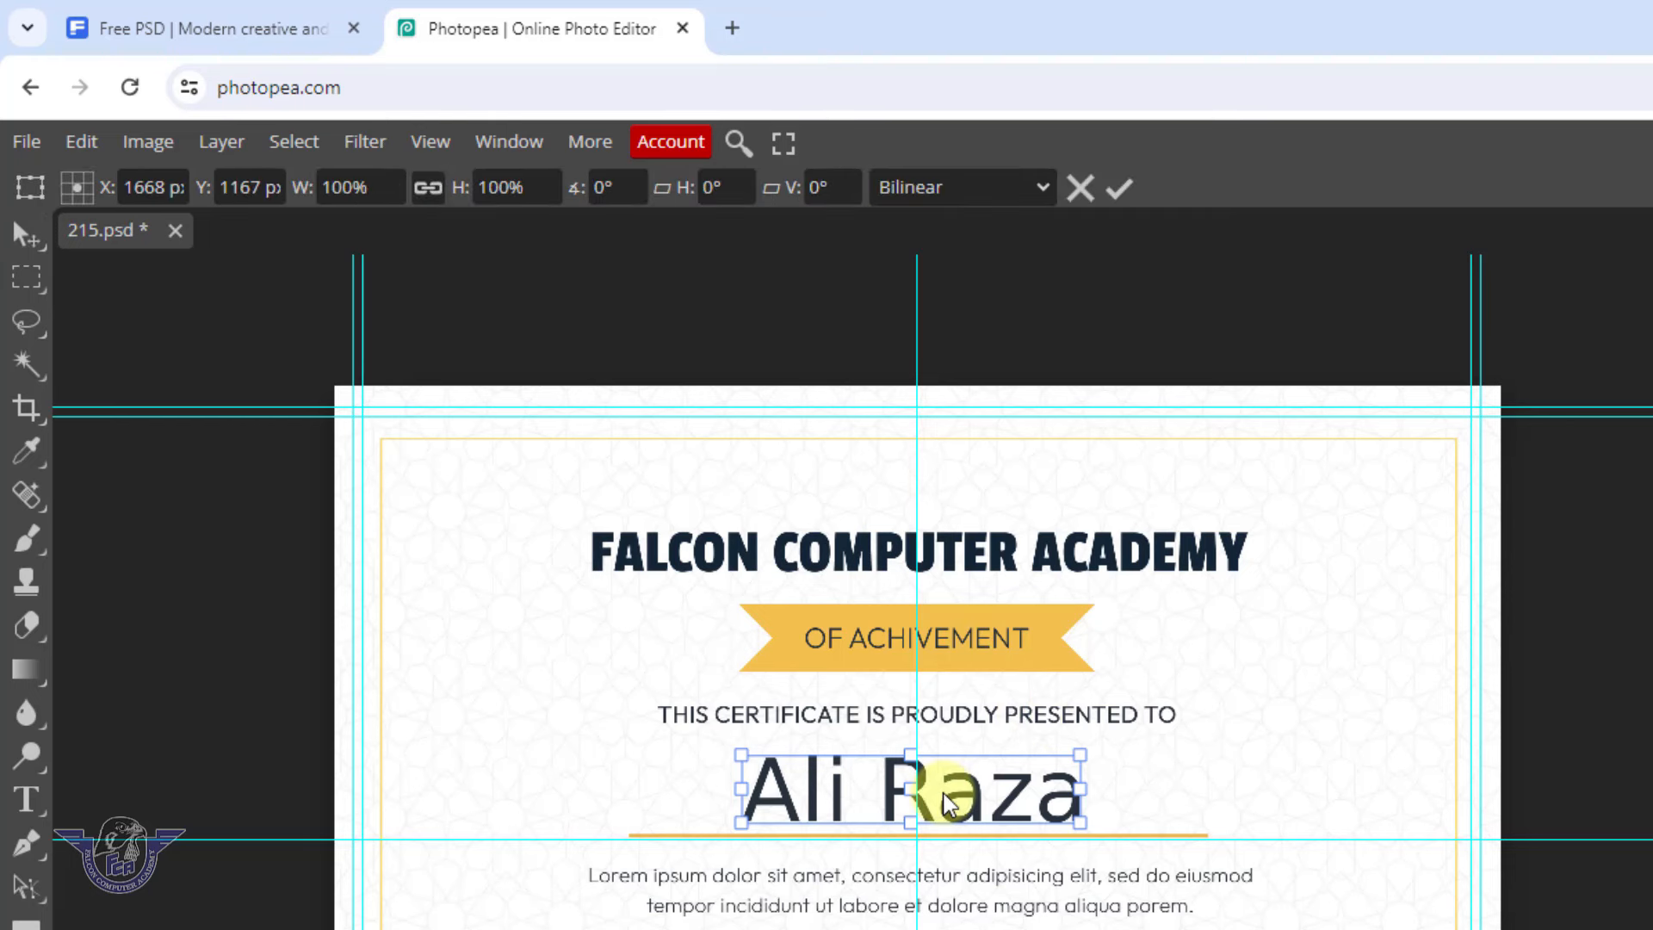
pyautogui.press('Return')
# Check the PRESENTED TO, OF ACHIVEMENT, paragraph and DATE layers, then delete the award badge
pyautogui.click(1044, 715)
pyautogui.click(997, 644)
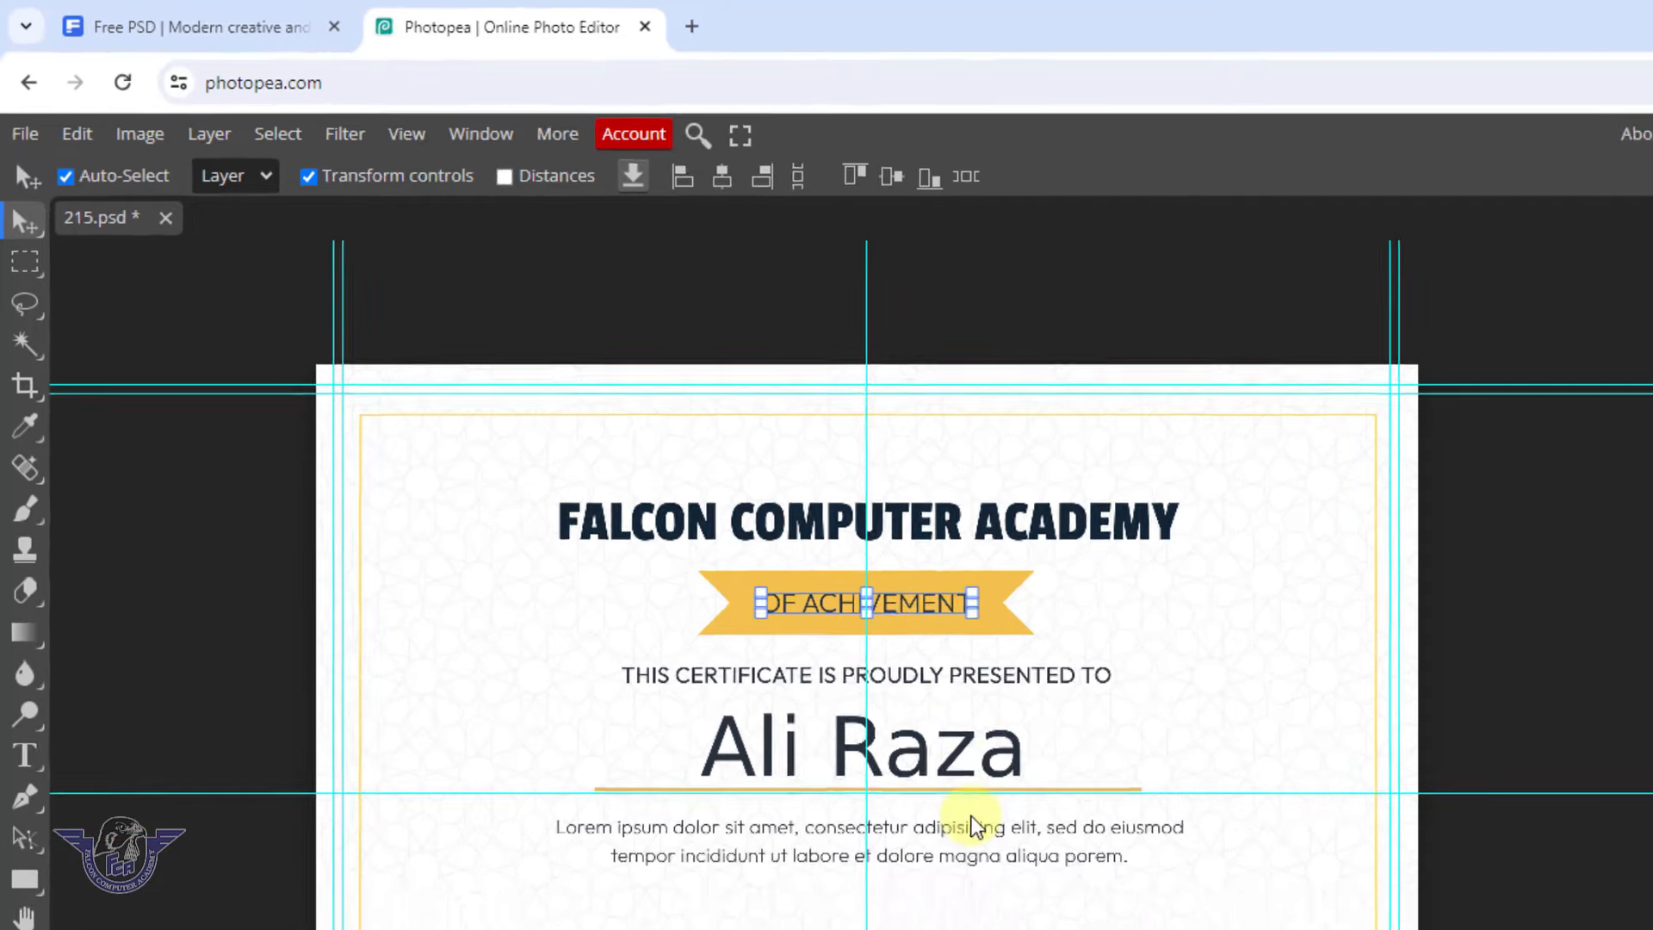
pyautogui.click(1049, 900)
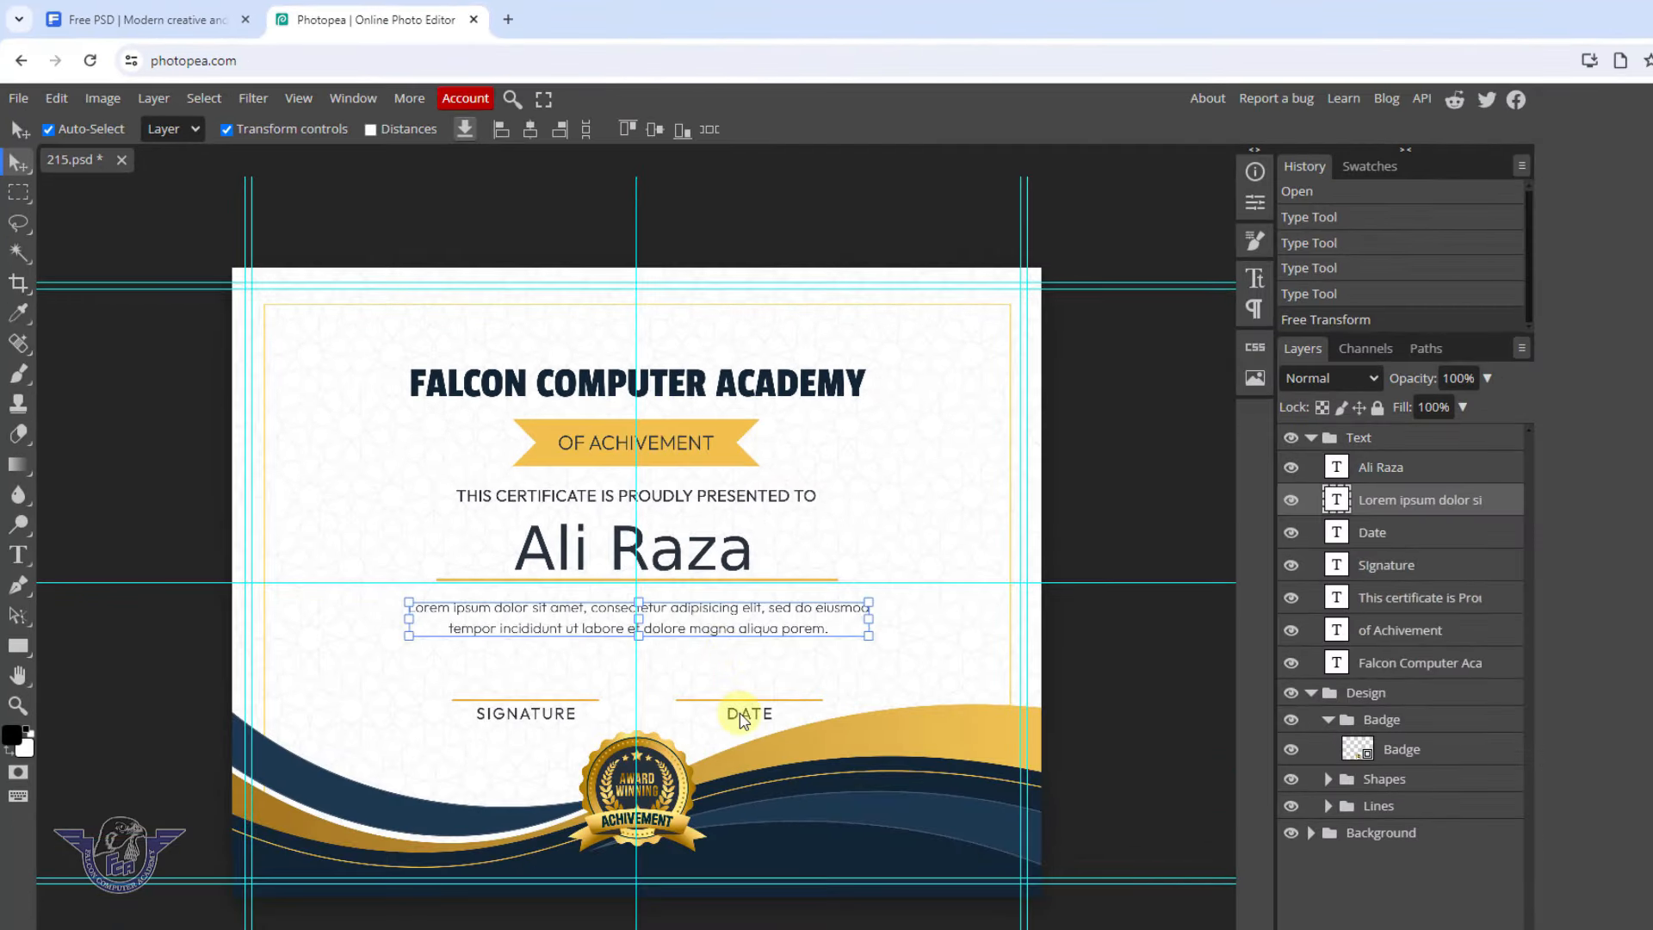
pyautogui.click(742, 716)
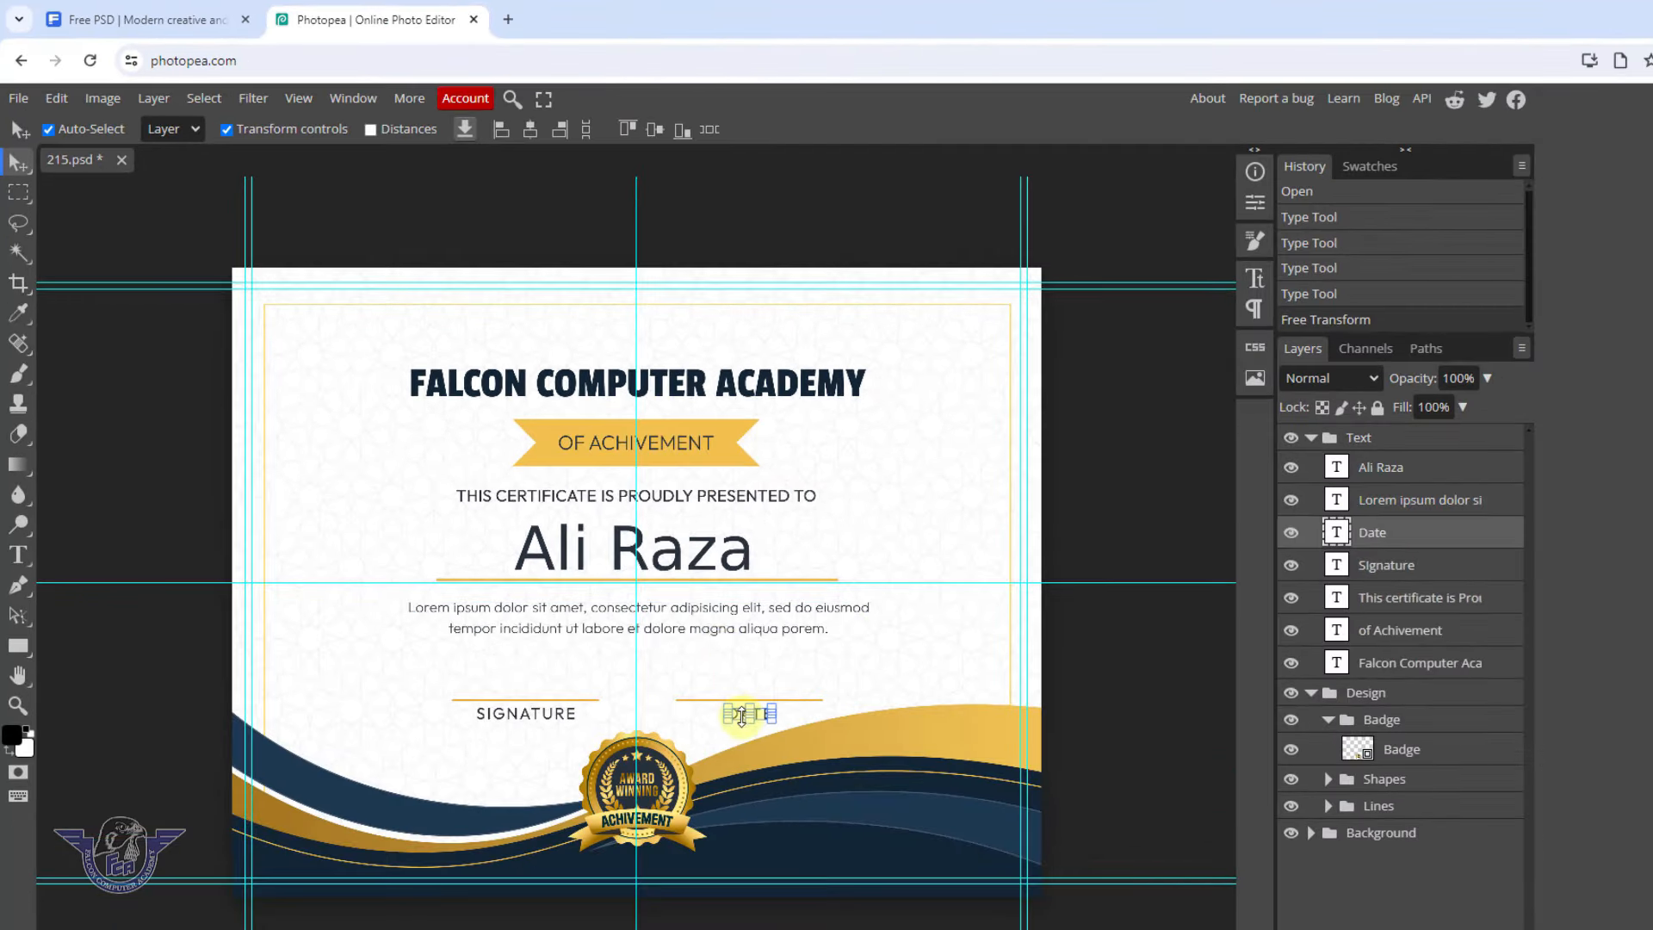
pyautogui.click(676, 799)
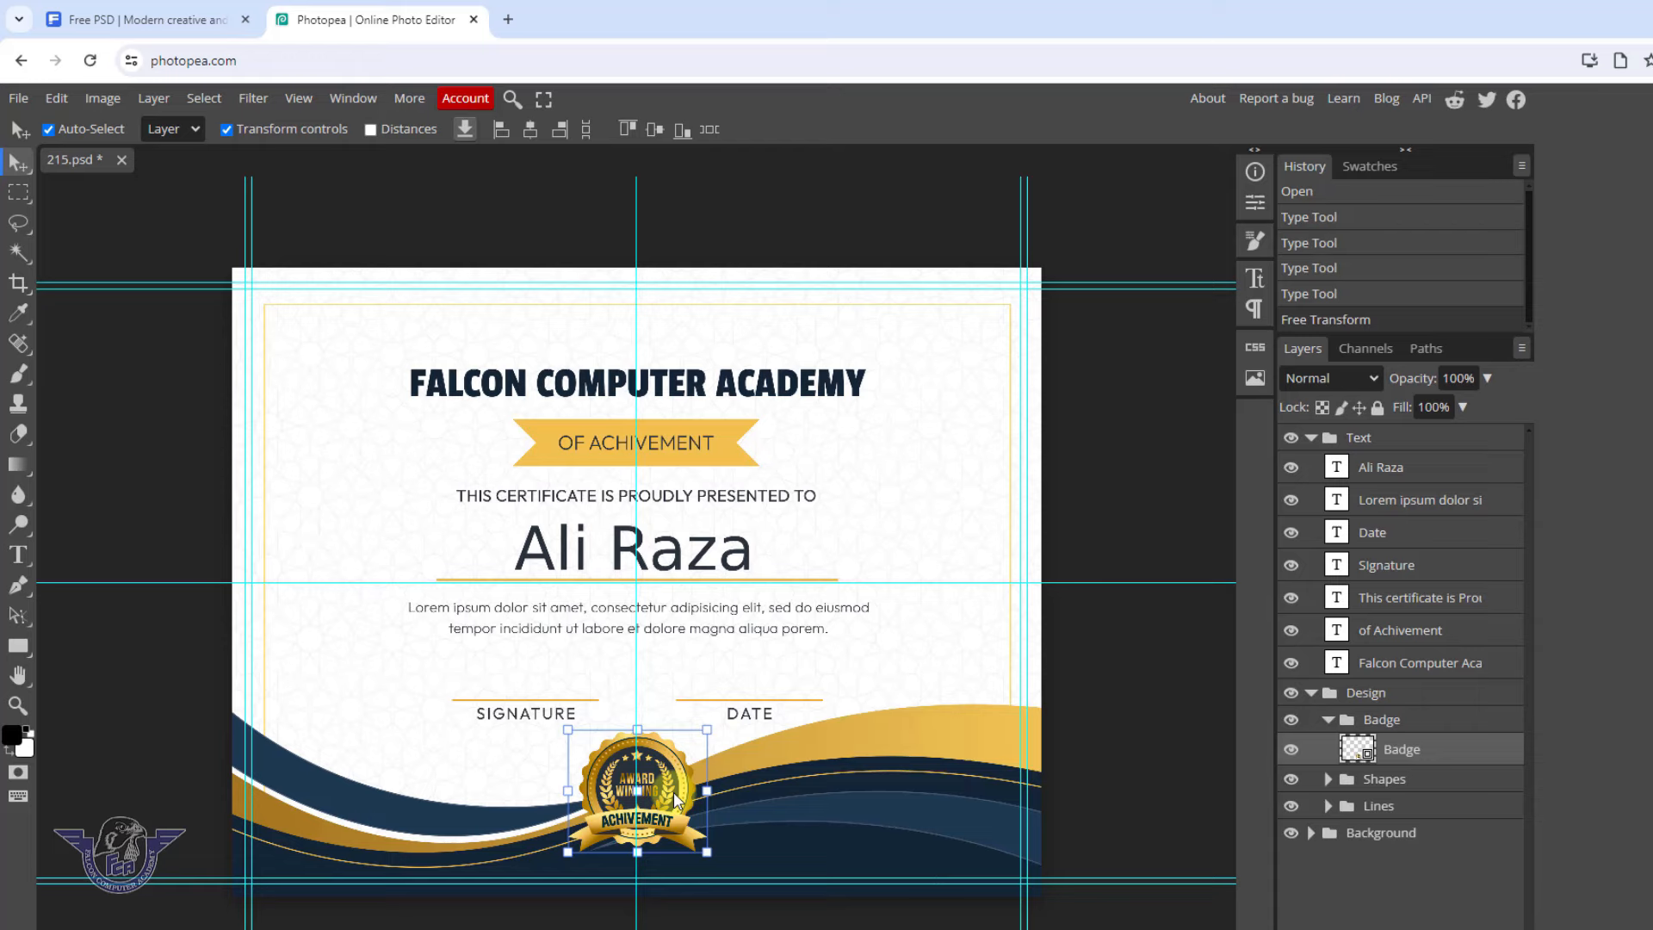
pyautogui.press('Delete')
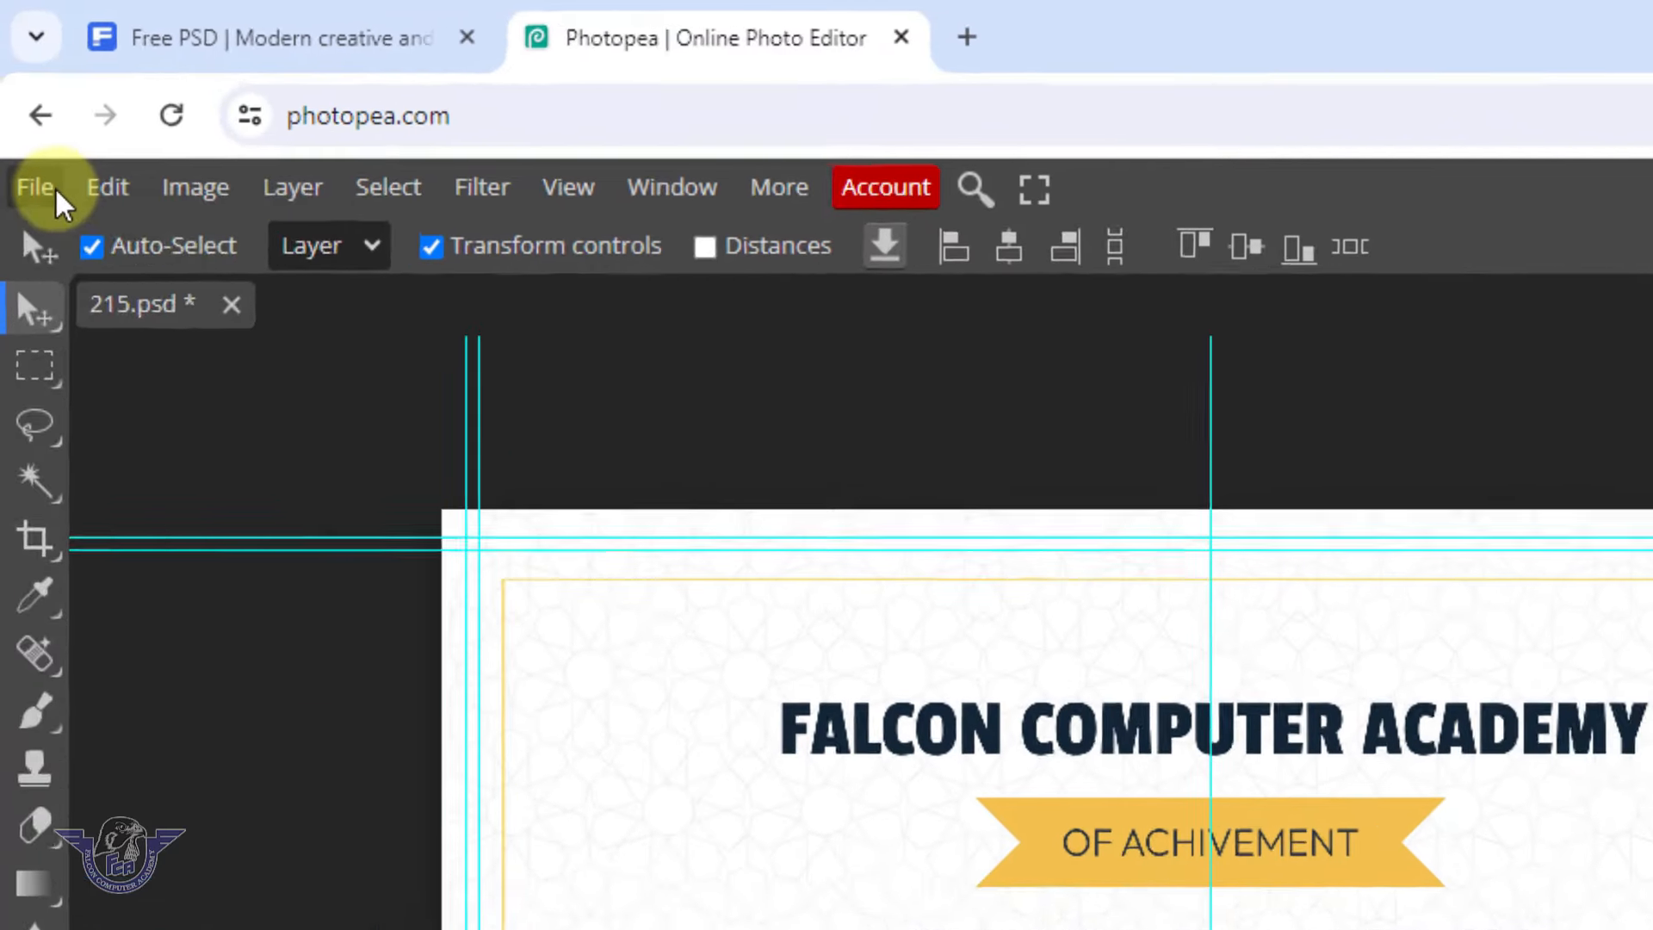
# Open falconryk 150 x 150.png from the Logos folder on Falcon (D:)
pyautogui.click(55, 188)
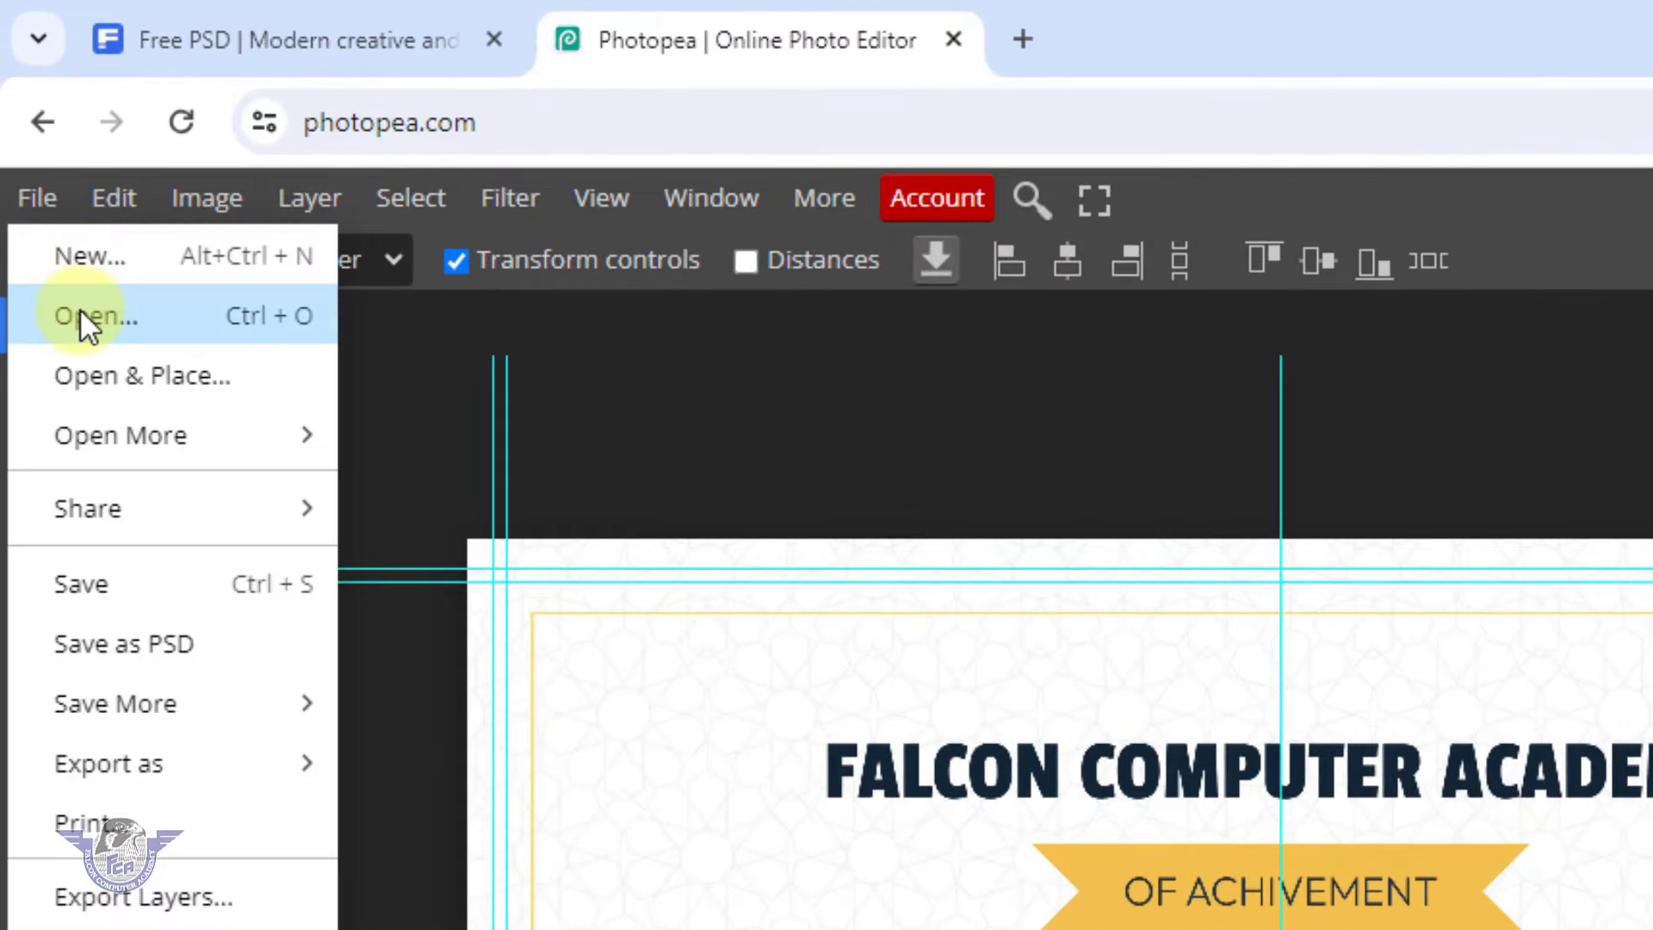
pyautogui.click(82, 316)
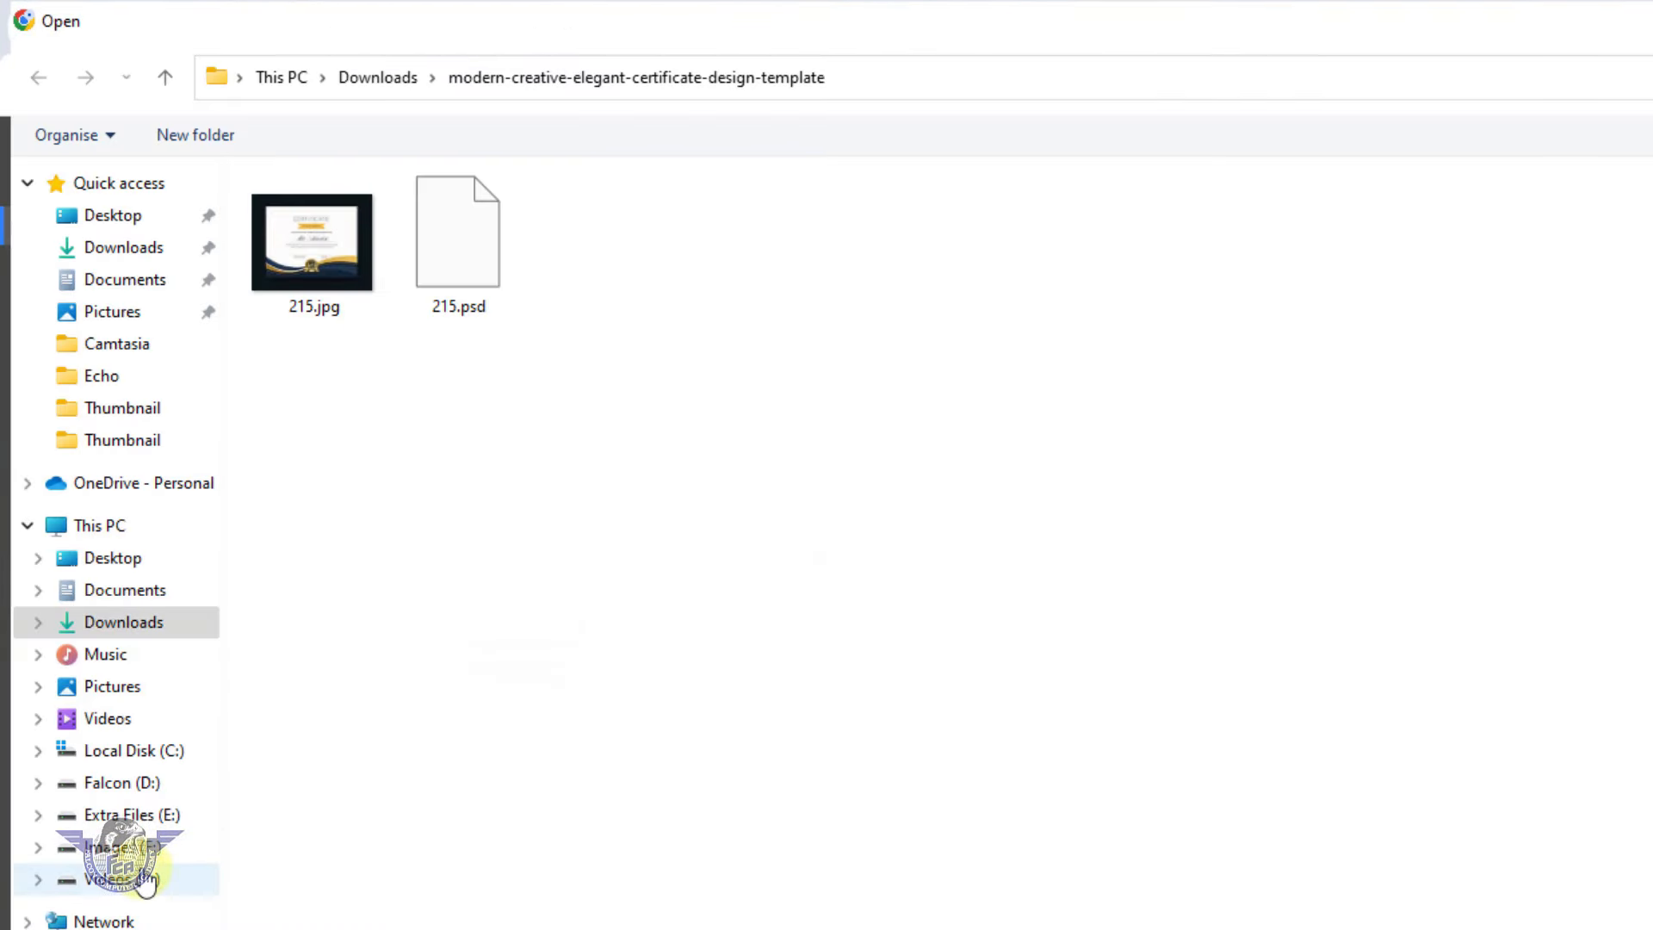
pyautogui.click(123, 783)
pyautogui.click(639, 617)
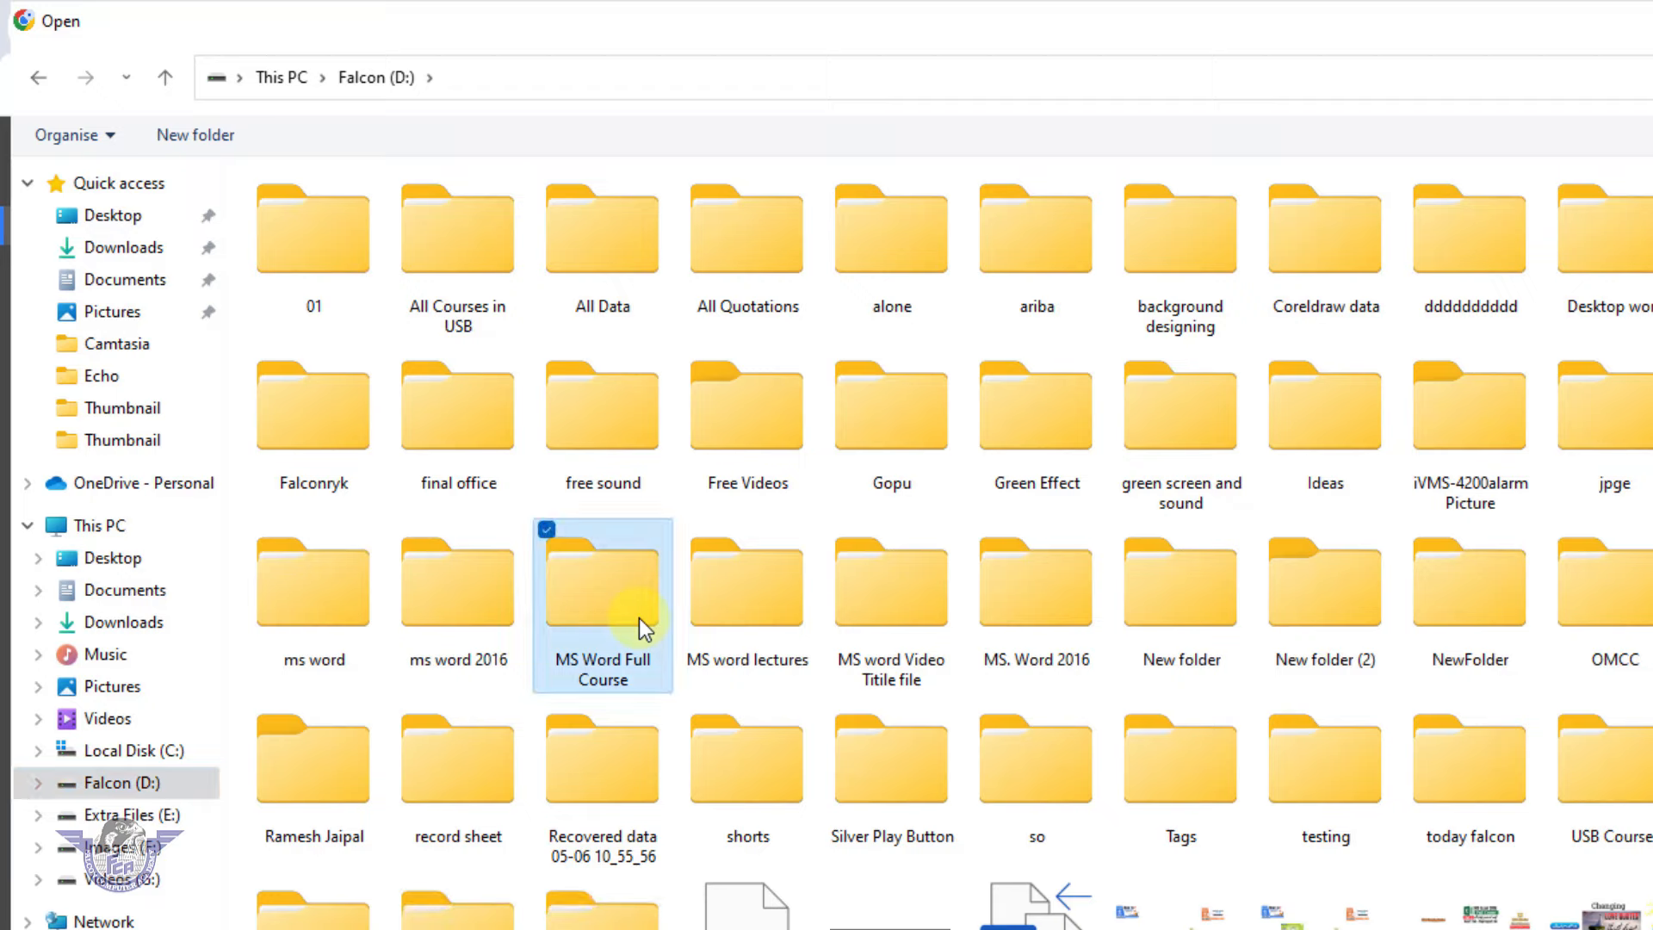
pyautogui.press('l')
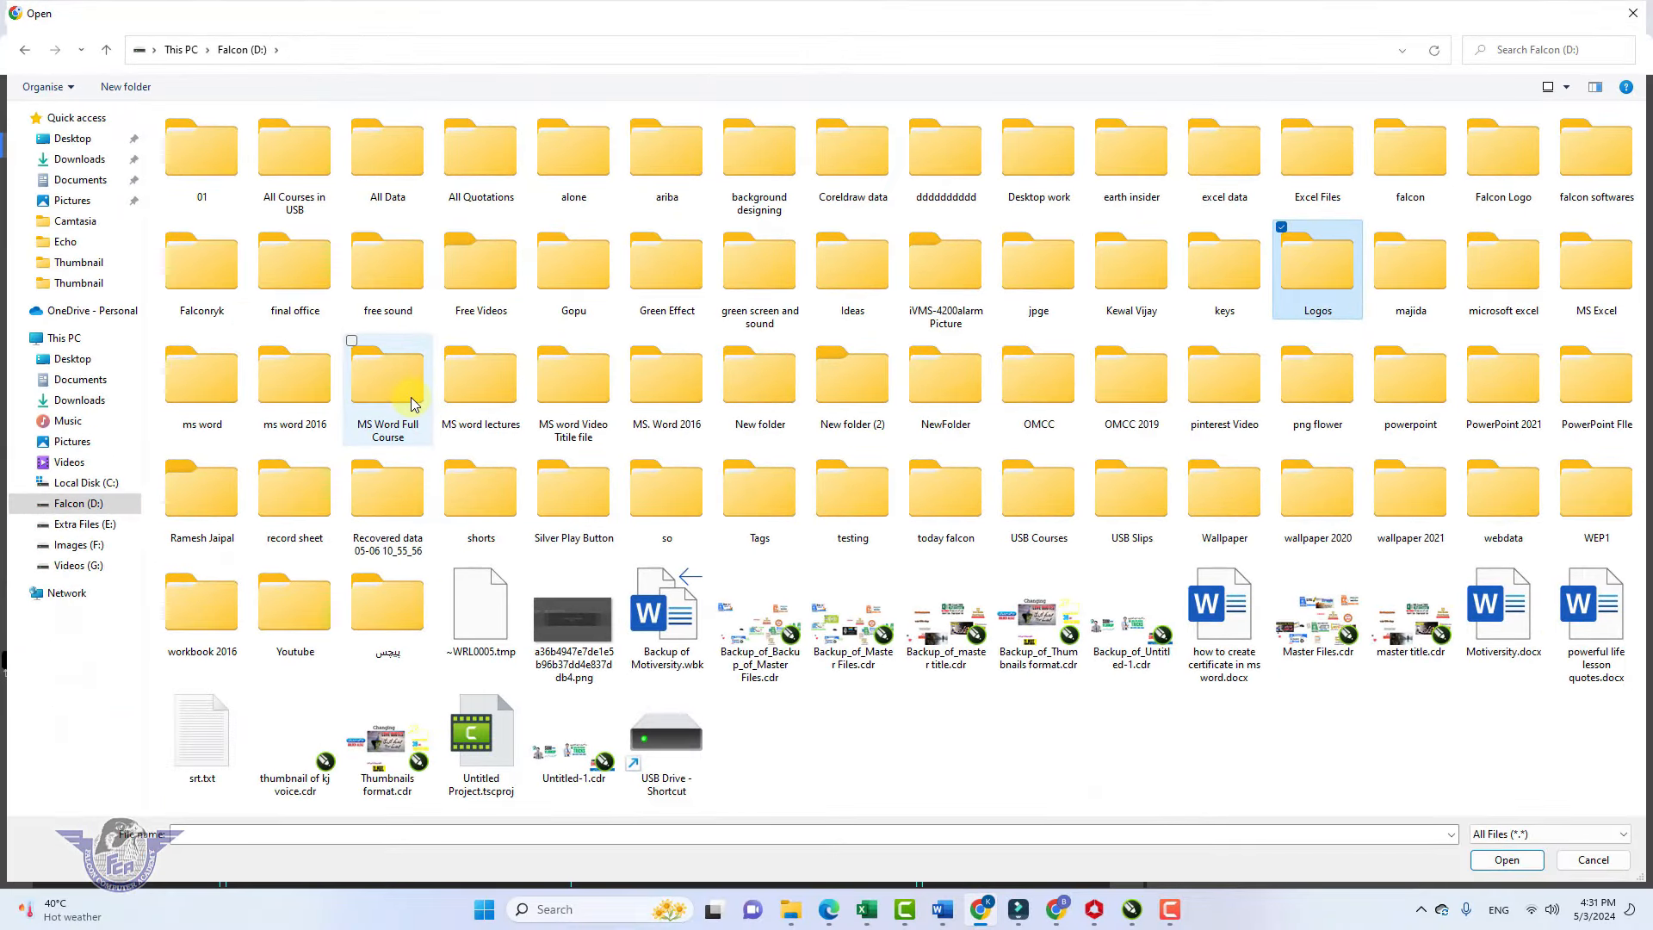
pyautogui.press('Return')
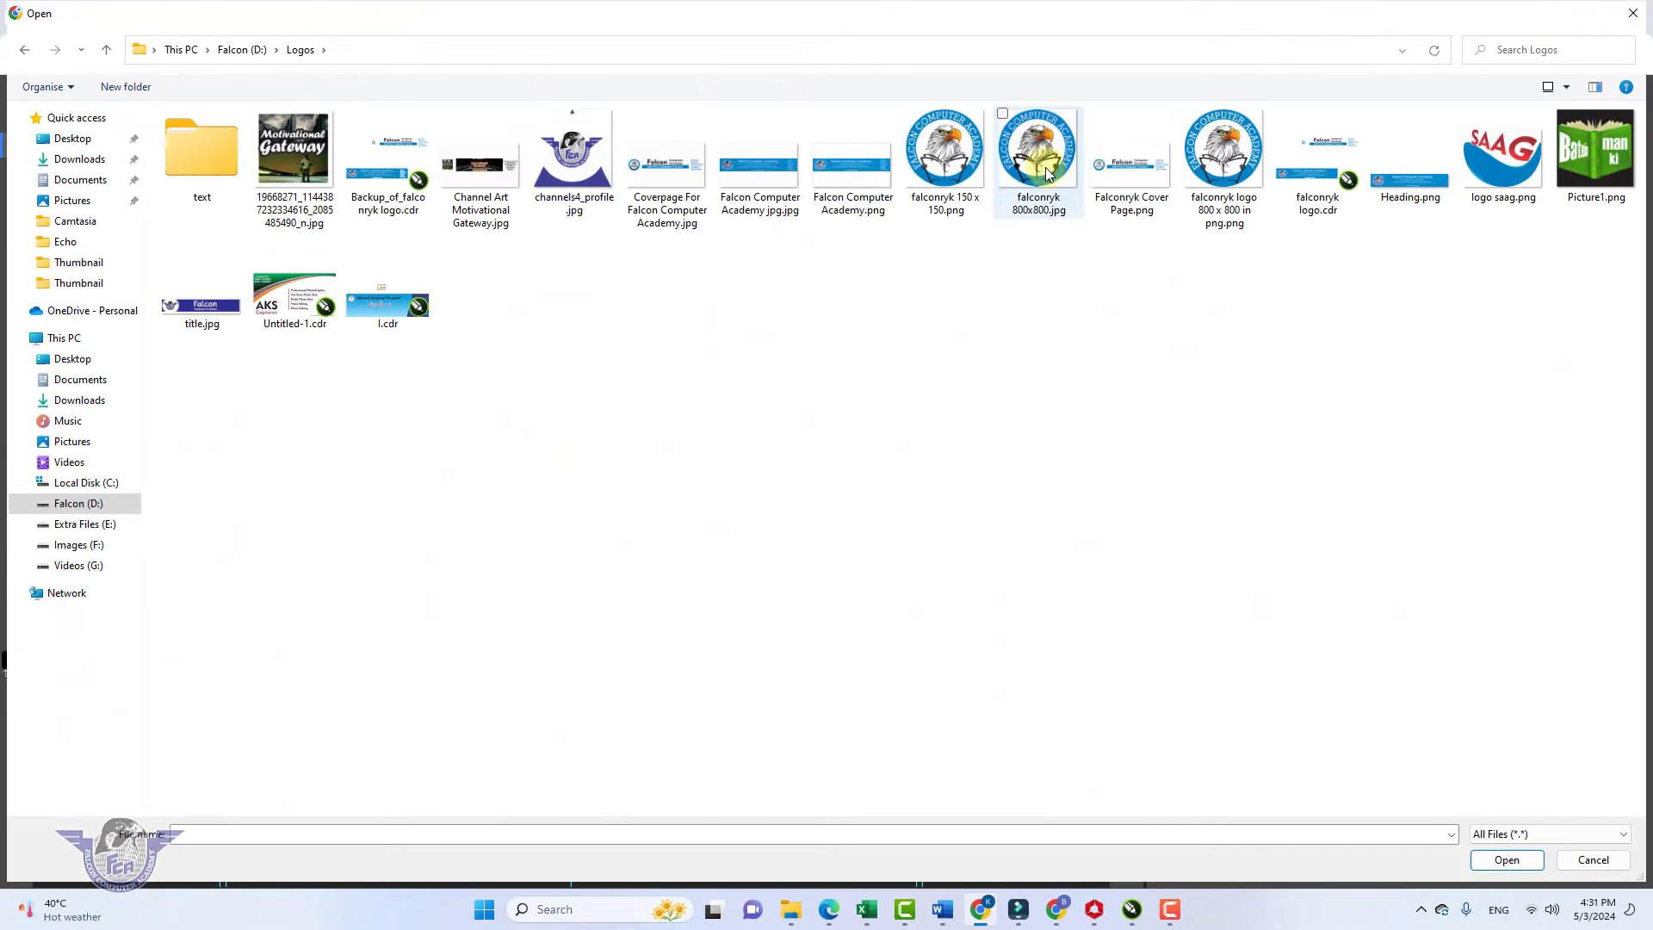
pyautogui.doubleClick(945, 150)
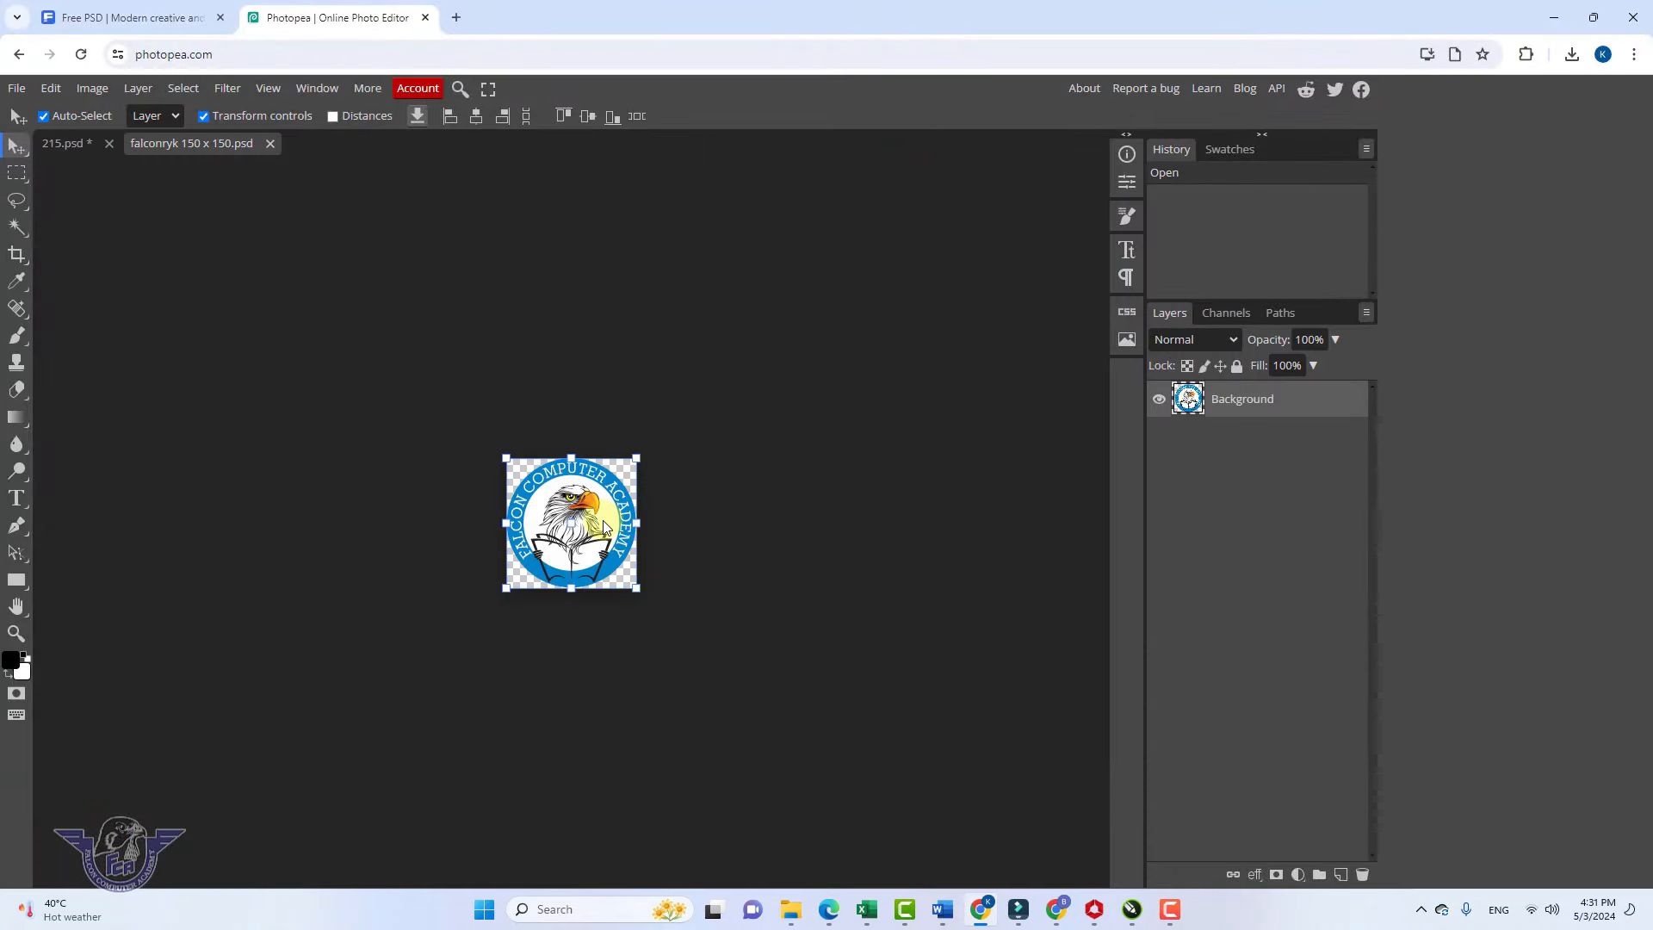
# Select and copy all the logo's pixels, then return to 215.psd
pyautogui.keyDown('ctrl'); pyautogui.click(1189, 404); pyautogui.keyUp('ctrl')
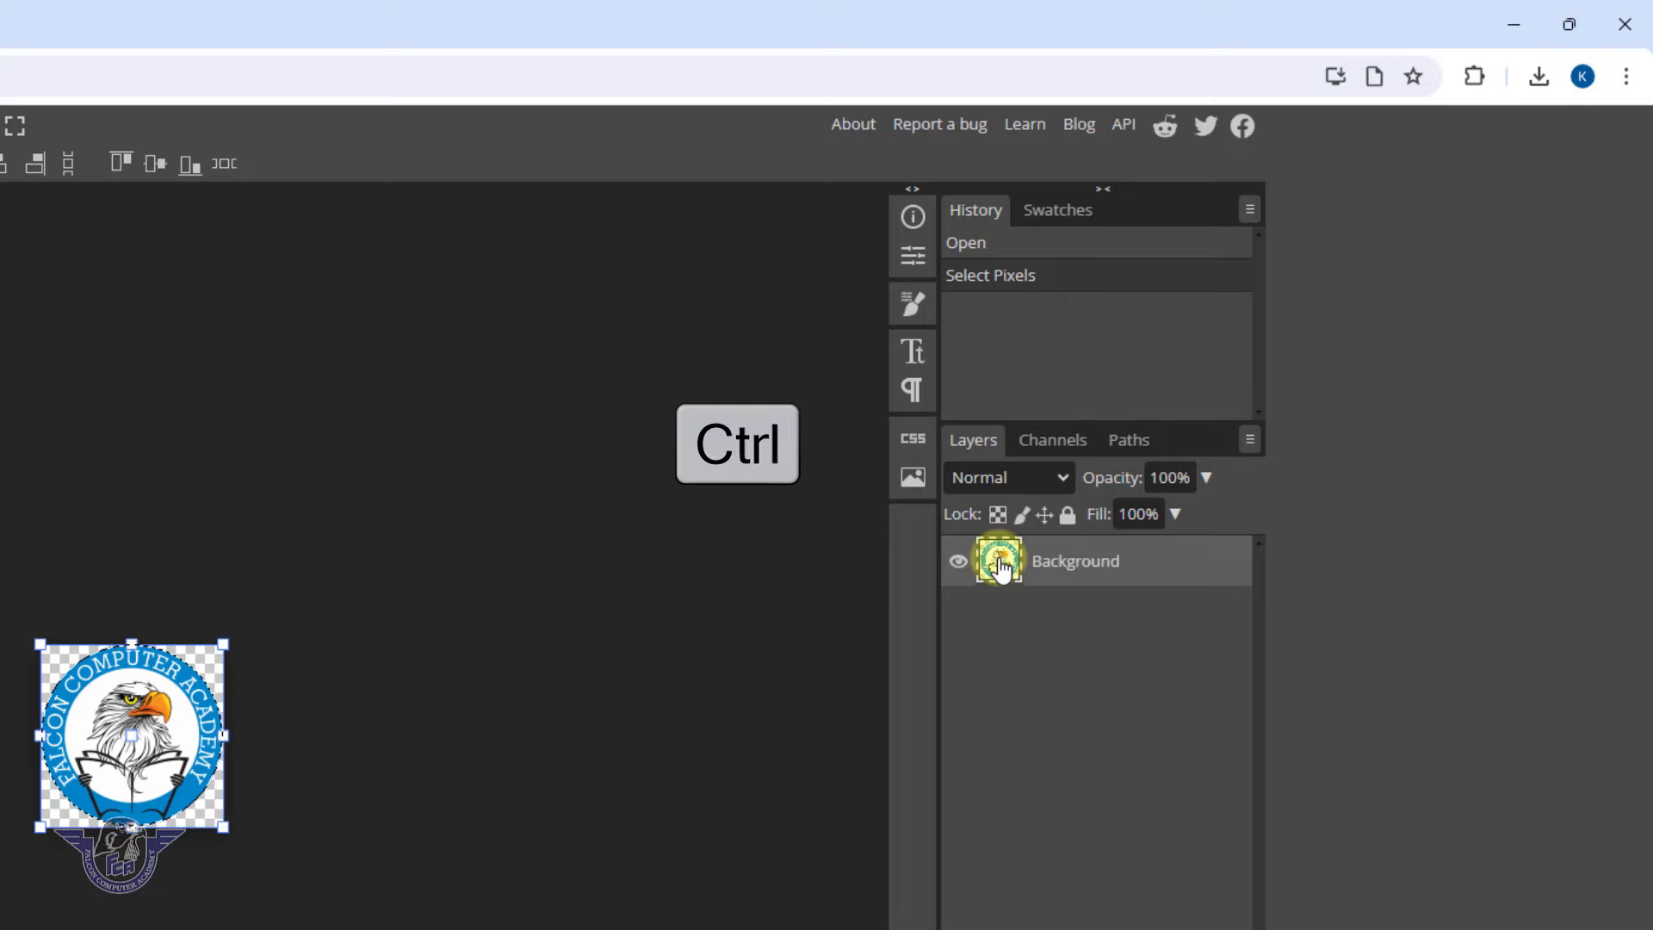
pyautogui.hotkey('ctrl', 'c')
pyautogui.click(44, 200)
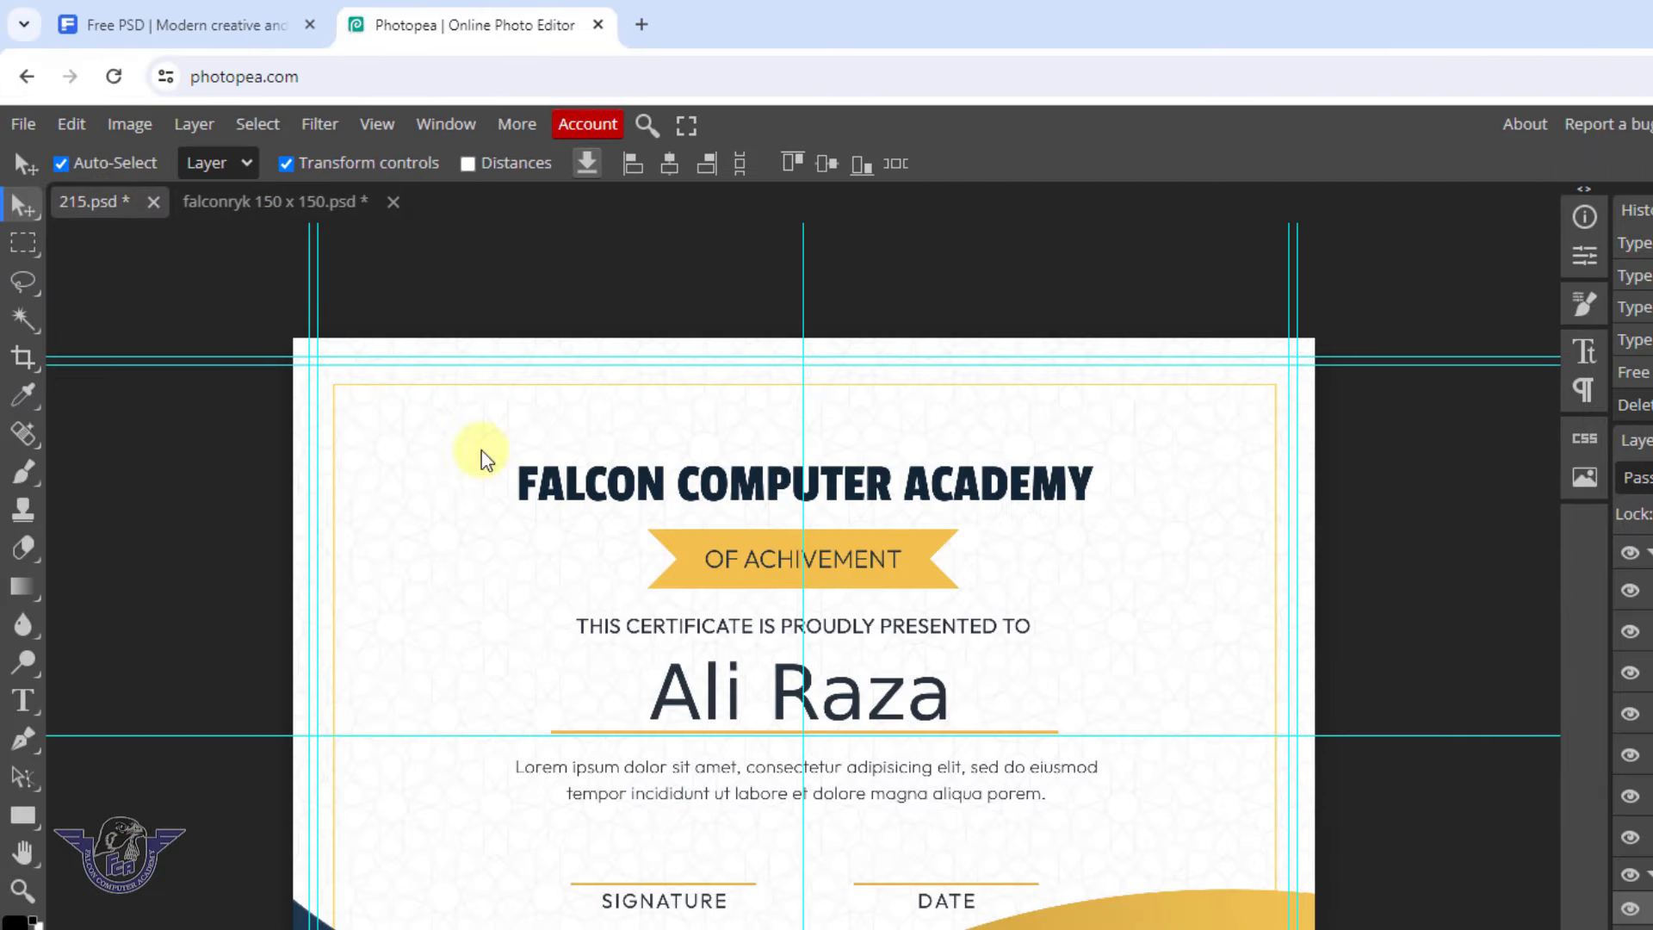
# Paste the falcon logo, scale it down proportionally, and place it on the bottom wave
pyautogui.hotkey('ctrl', 'v')
pyautogui.click(379, 264)
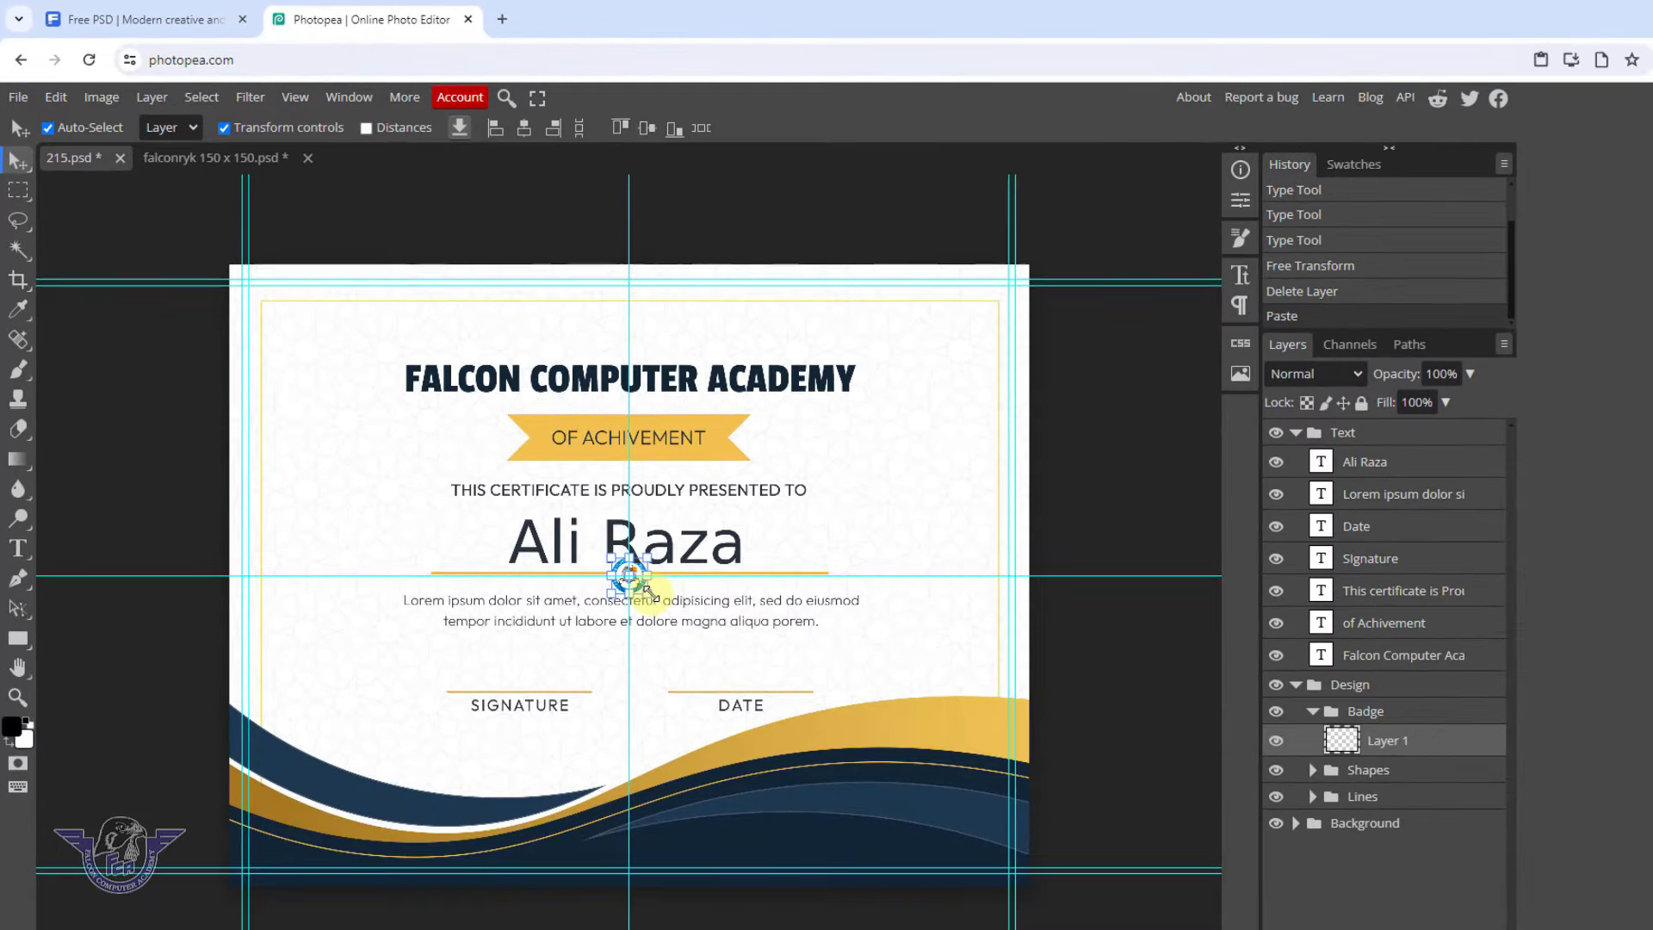
pyautogui.moveTo(725, 664); pyautogui.dragTo(765, 690)
pyautogui.moveTo(806, 569); pyautogui.dragTo(734, 696)
pyautogui.hotkey('ctrl', 'z')
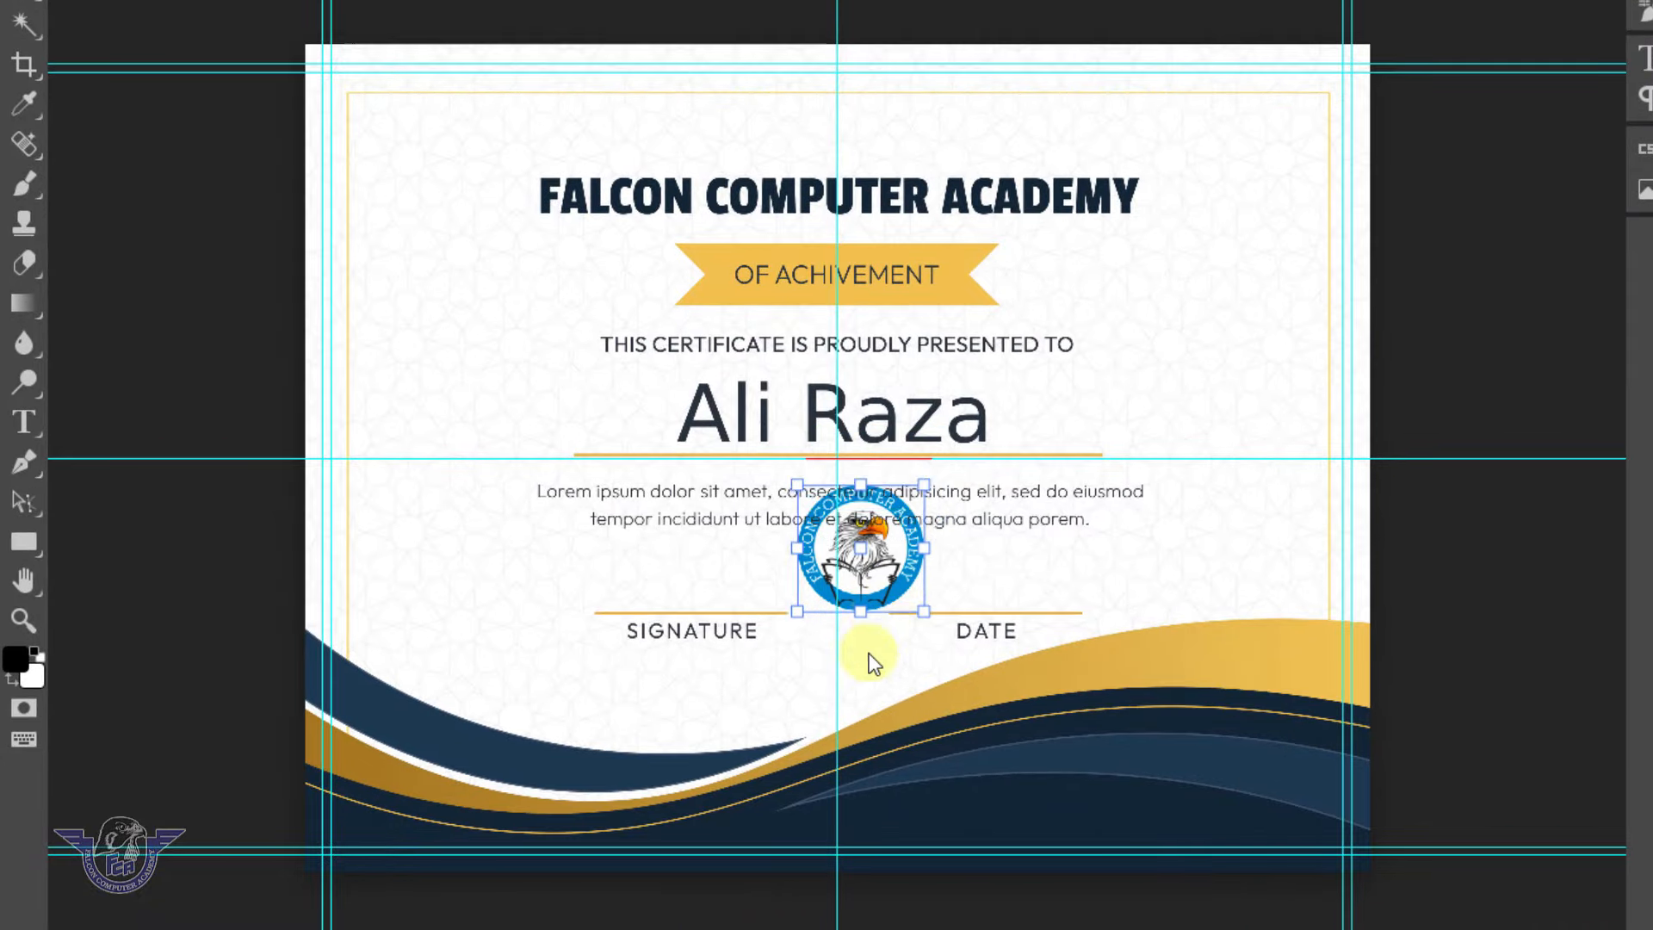
pyautogui.moveTo(874, 663); pyautogui.dragTo(840, 805)
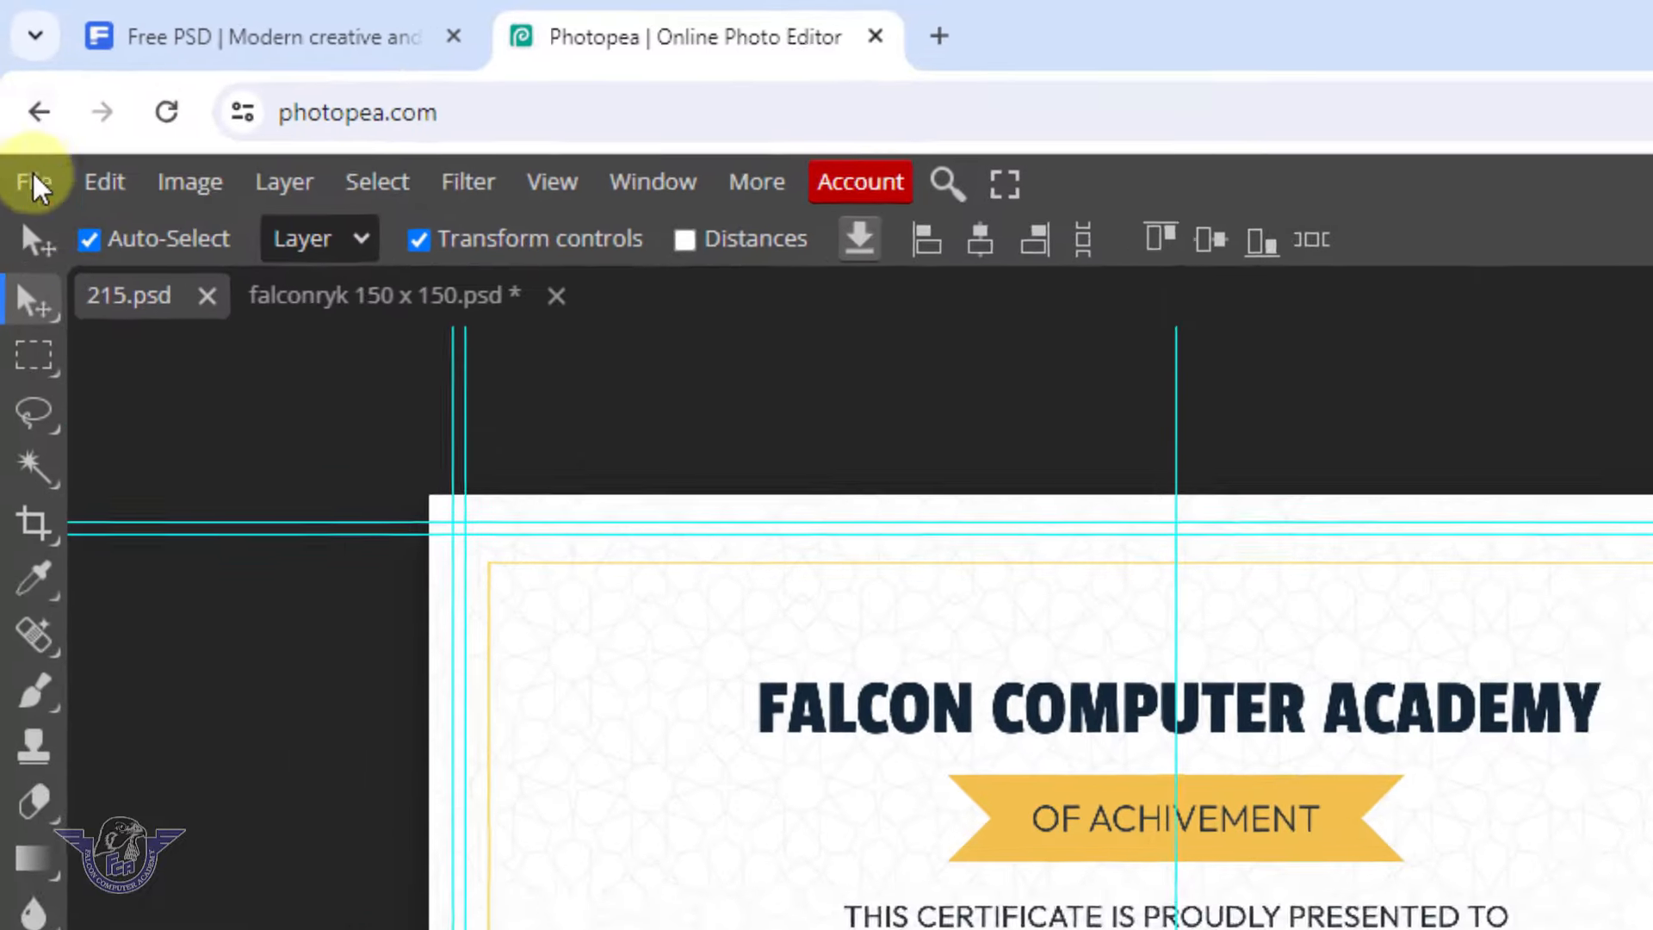
# Export the certificate as 215.png at 3375 × 2625 px, 100% quality
pyautogui.click(18, 87)
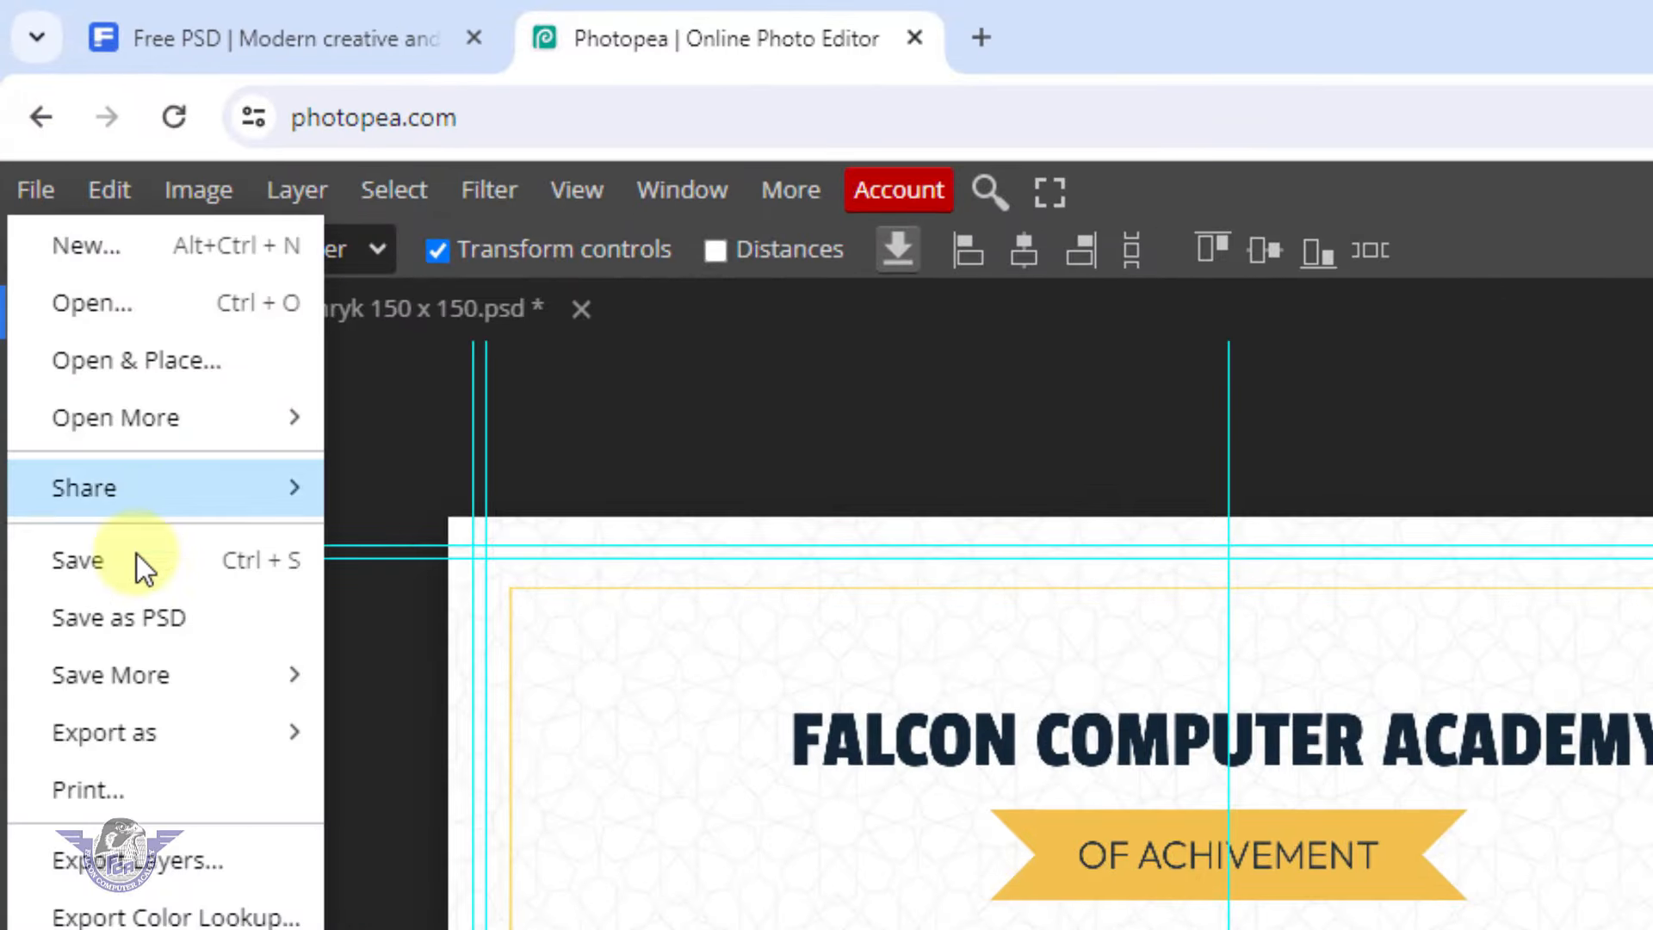
pyautogui.moveTo(135, 733)
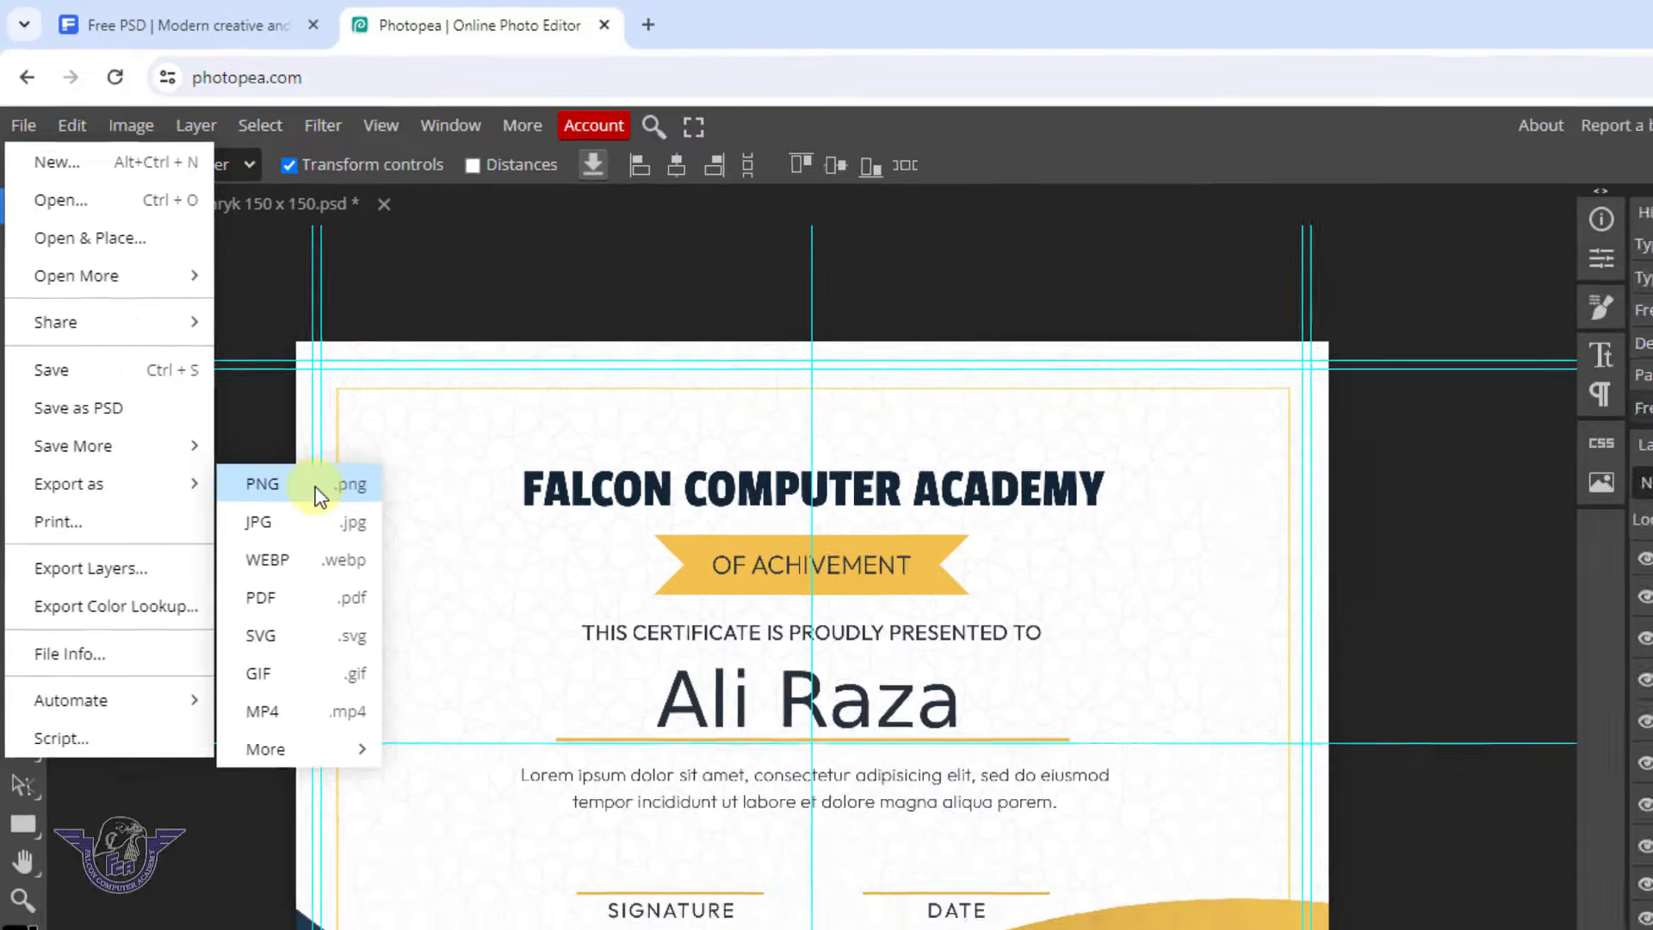
pyautogui.click(365, 565)
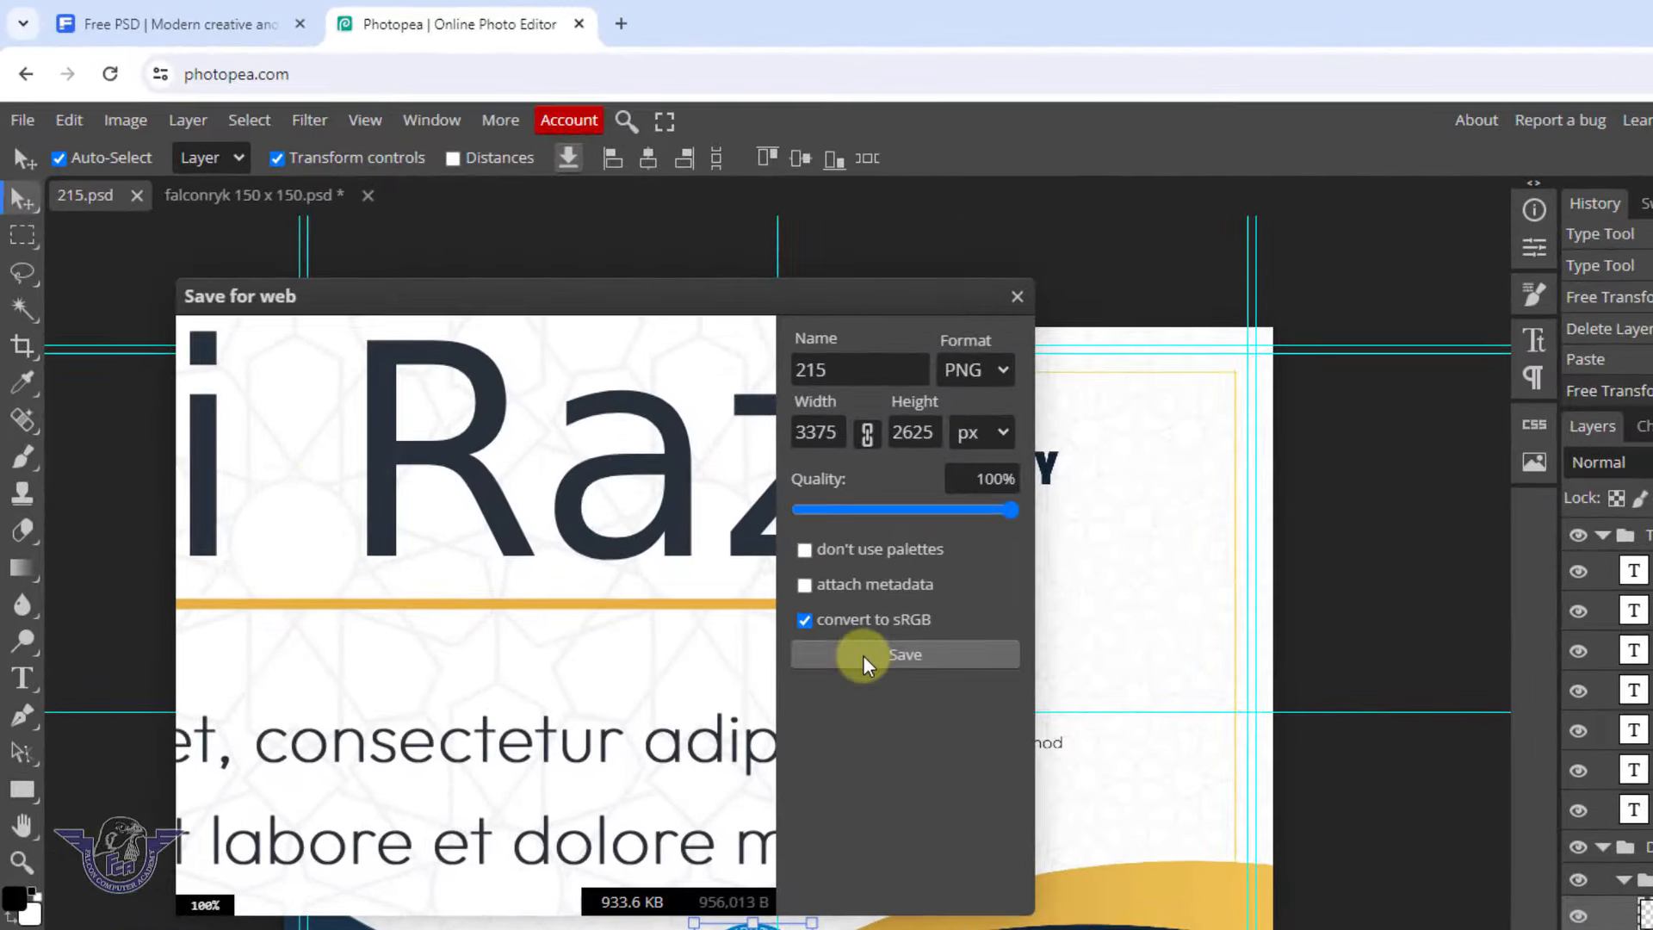
pyautogui.click(861, 656)
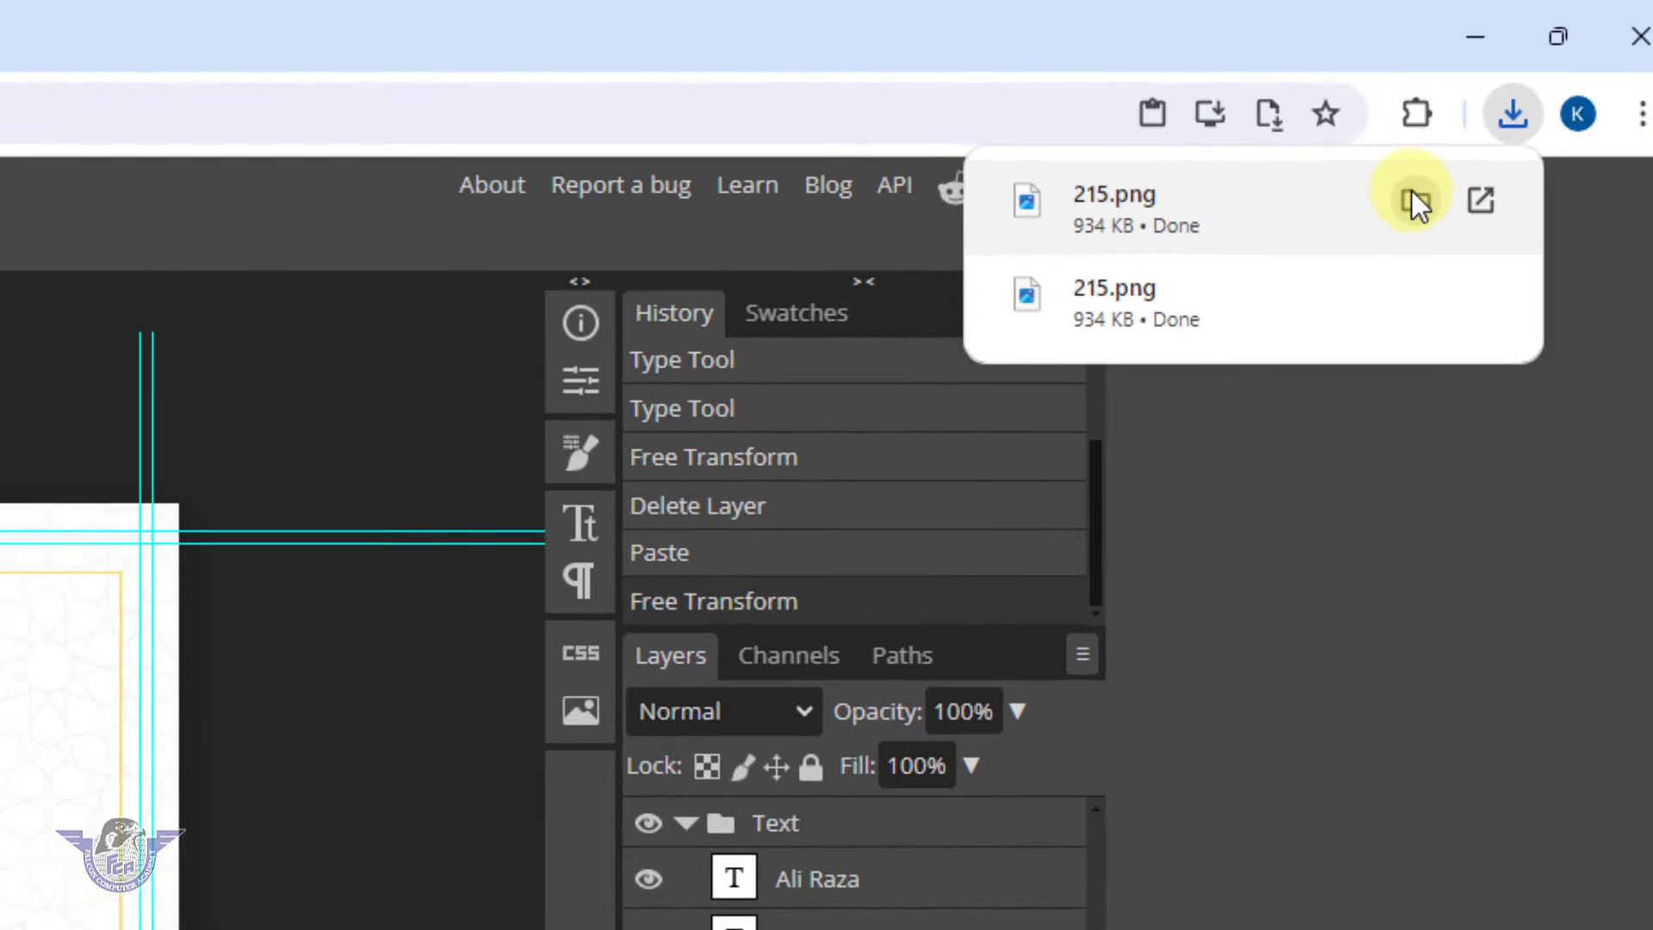
# Preview 215.png from its Downloads folder, then go back to Chrome's Freepik tab
pyautogui.click(1382, 207)
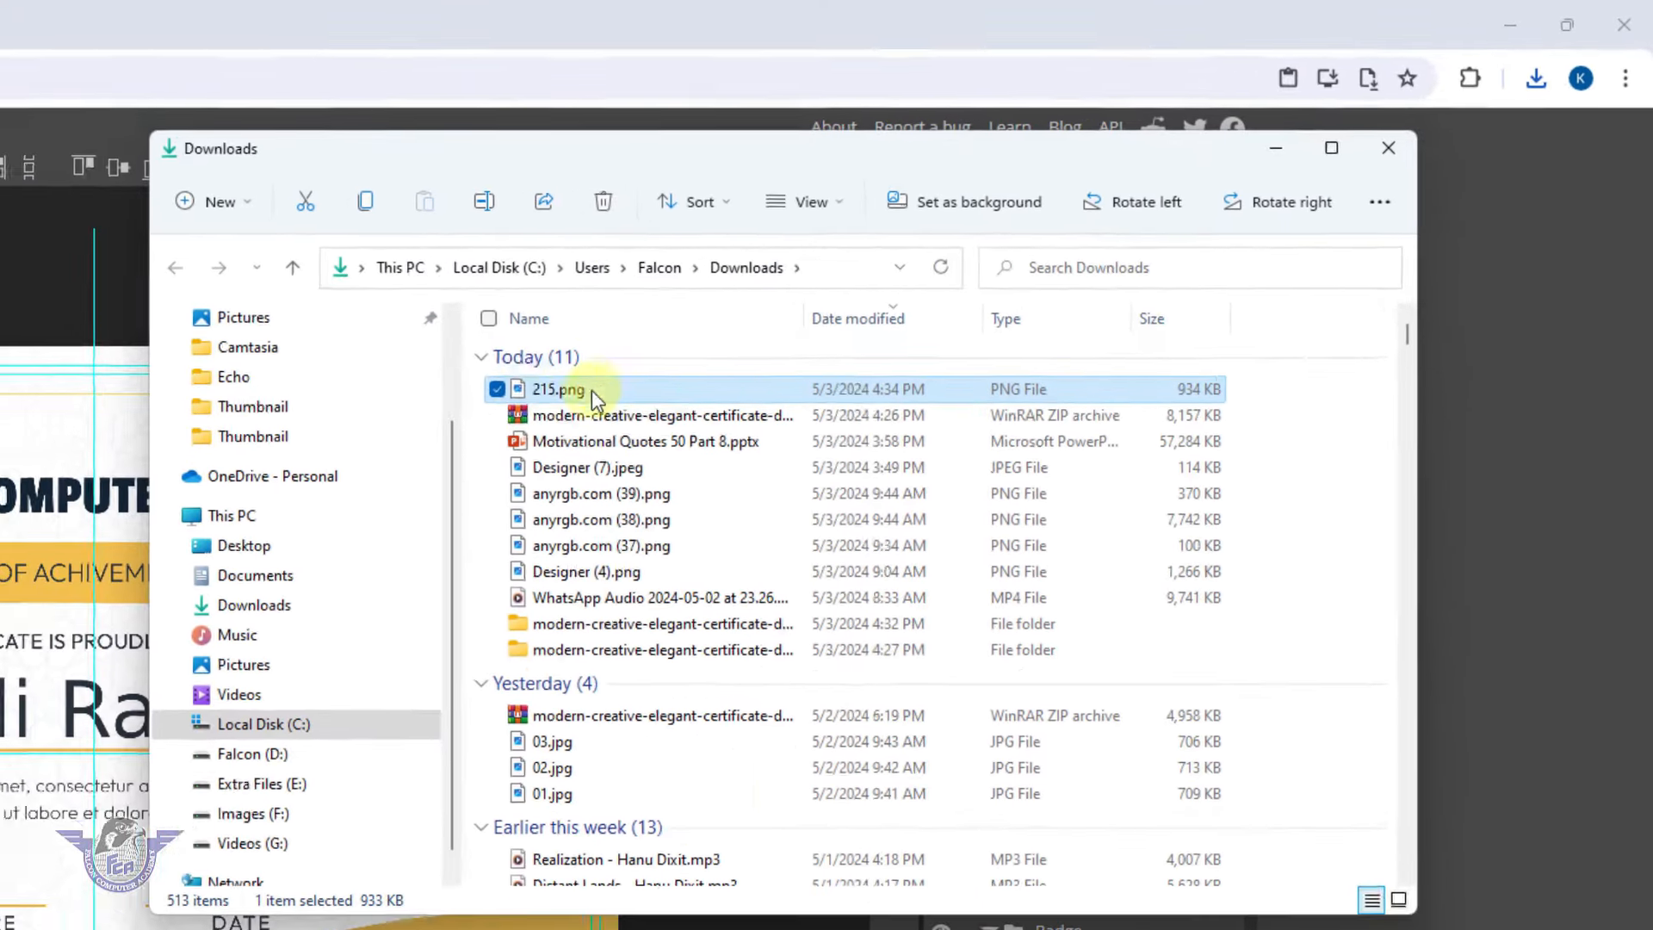
pyautogui.doubleClick(768, 395)
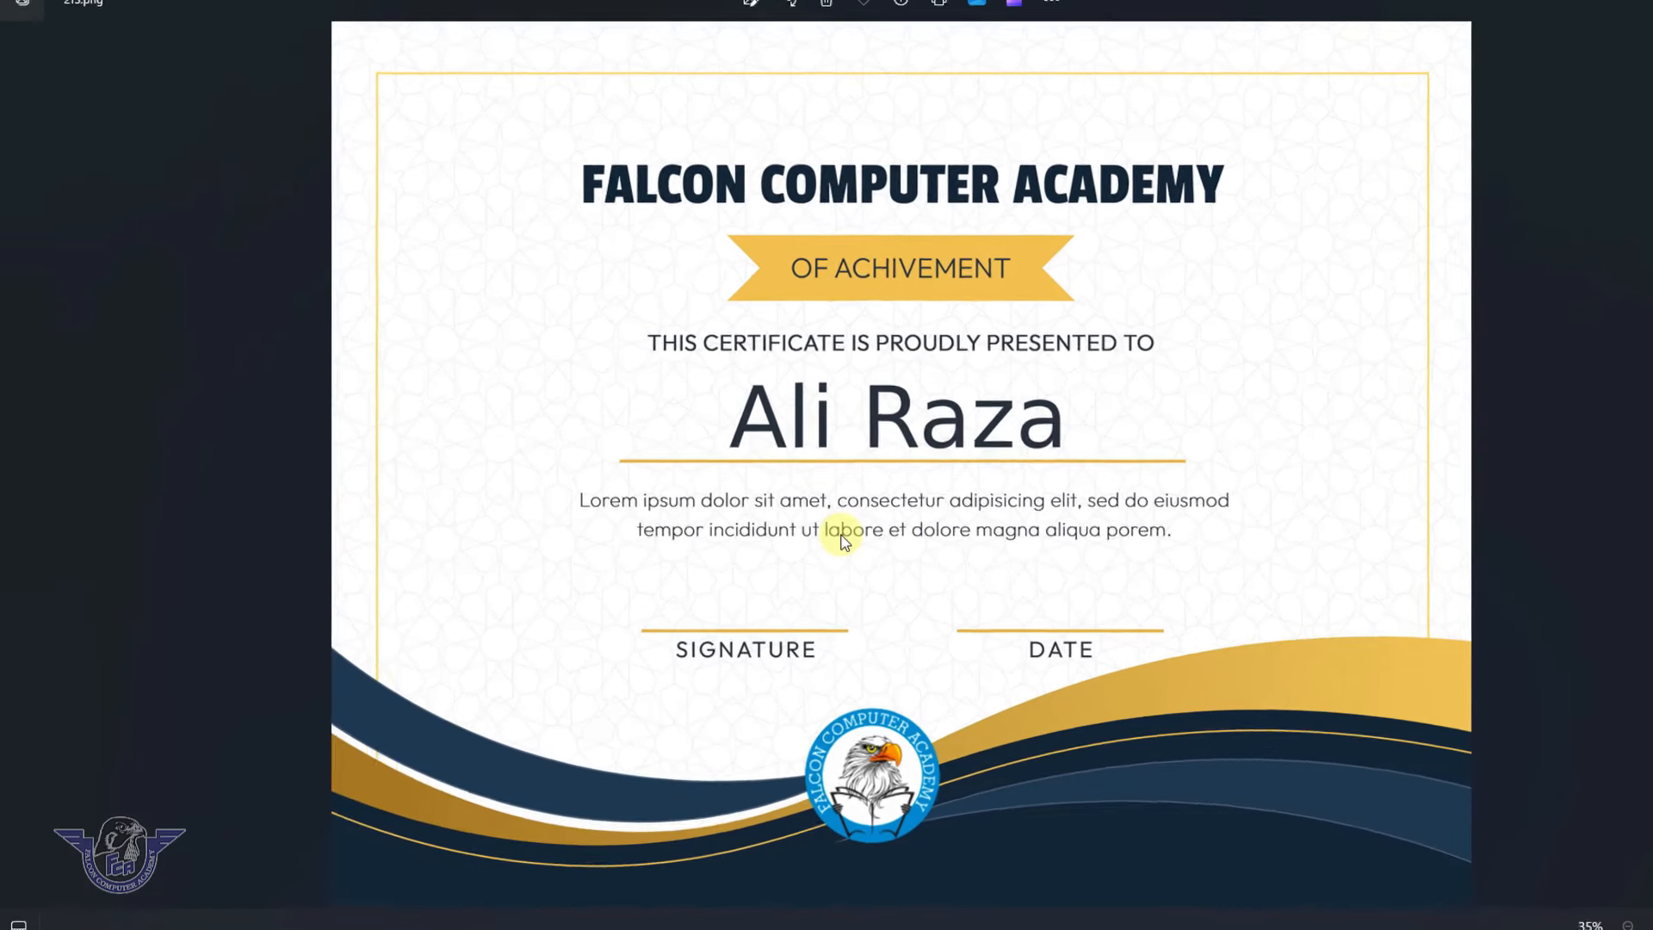
pyautogui.moveTo(1231, 929)
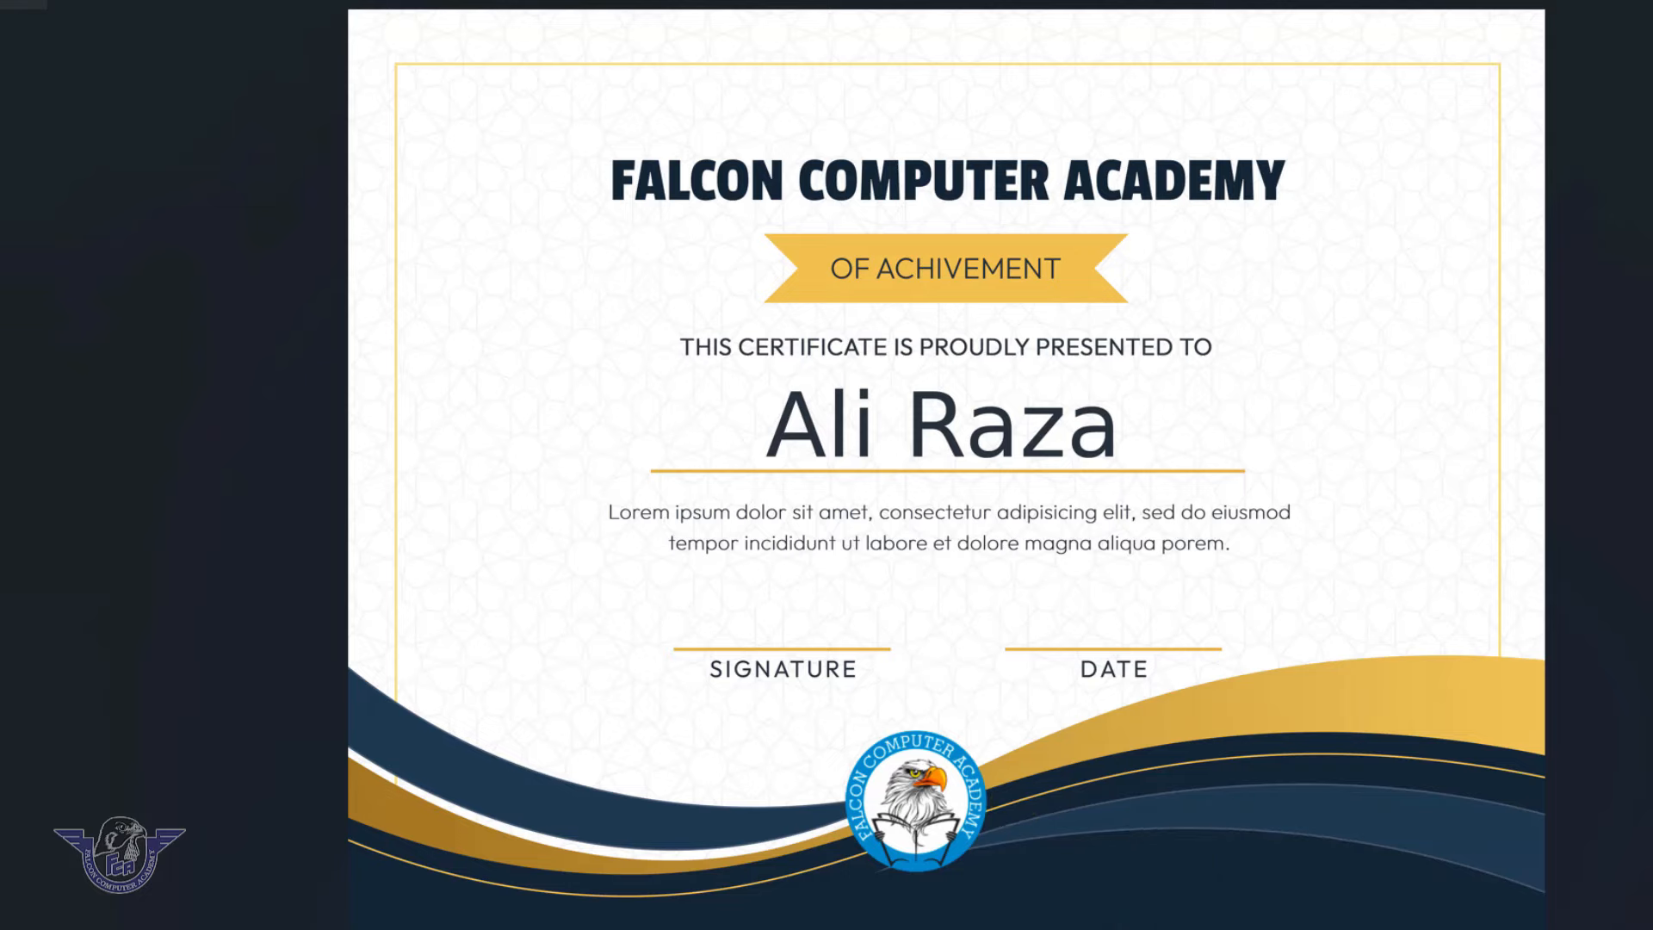
pyautogui.click(963, 911)
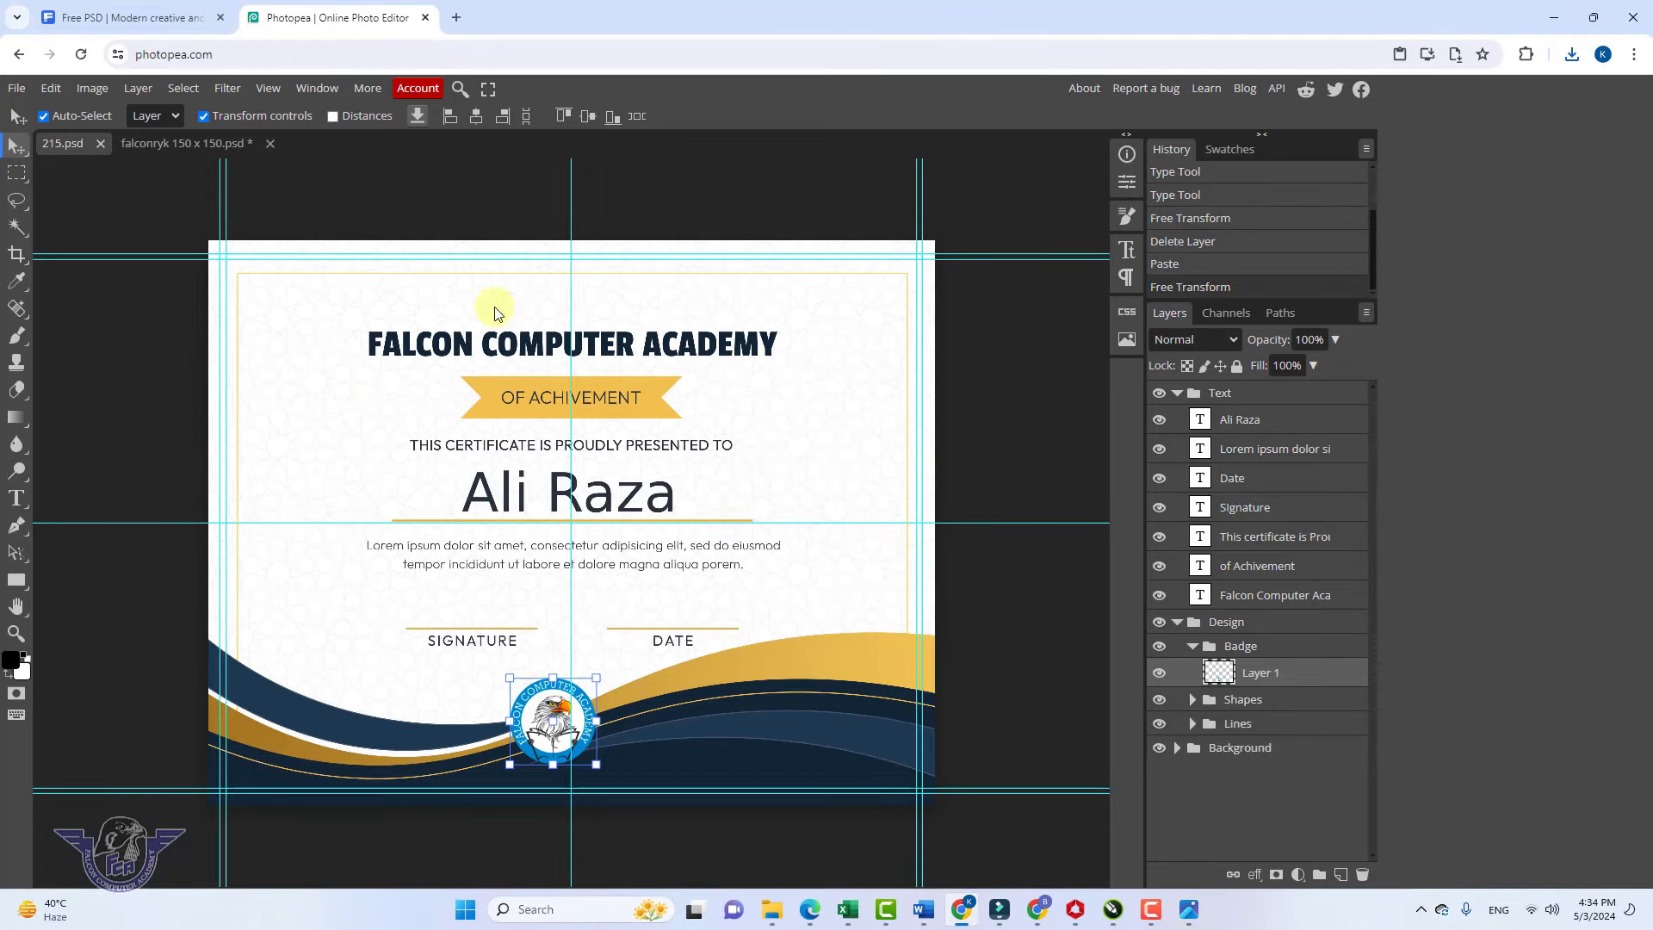
pyautogui.click(96, 24)
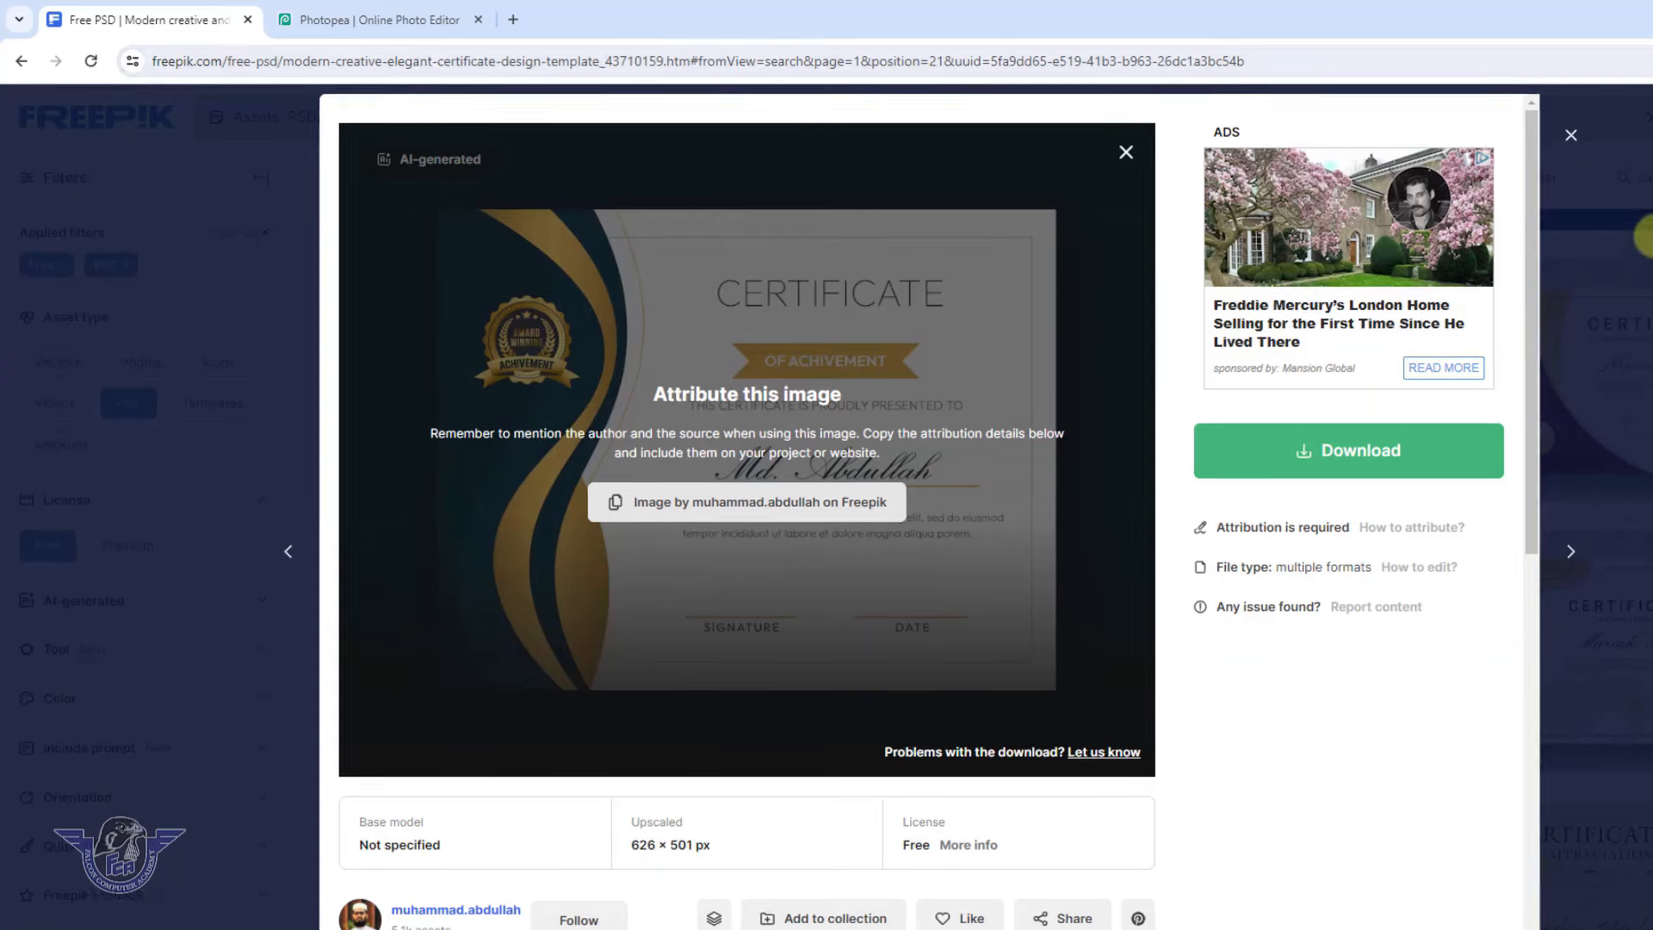
# Close the preview and search Freepik for 'Business card'
pyautogui.click(1566, 134)
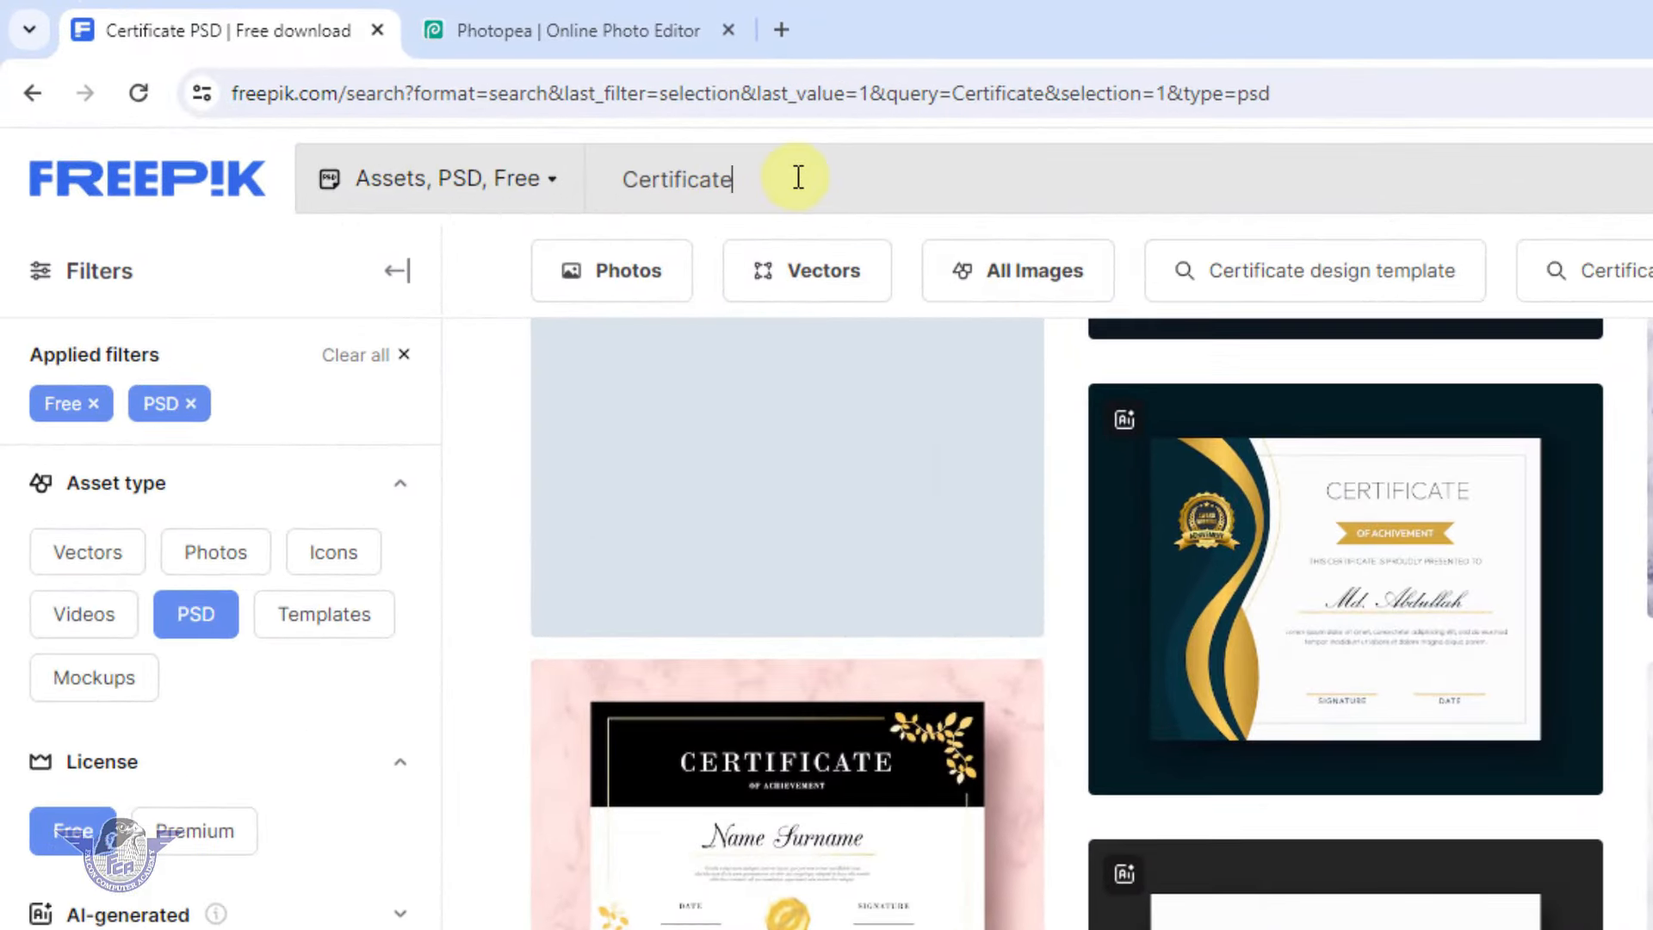
pyautogui.moveTo(574, 128); pyautogui.dragTo(396, 131)
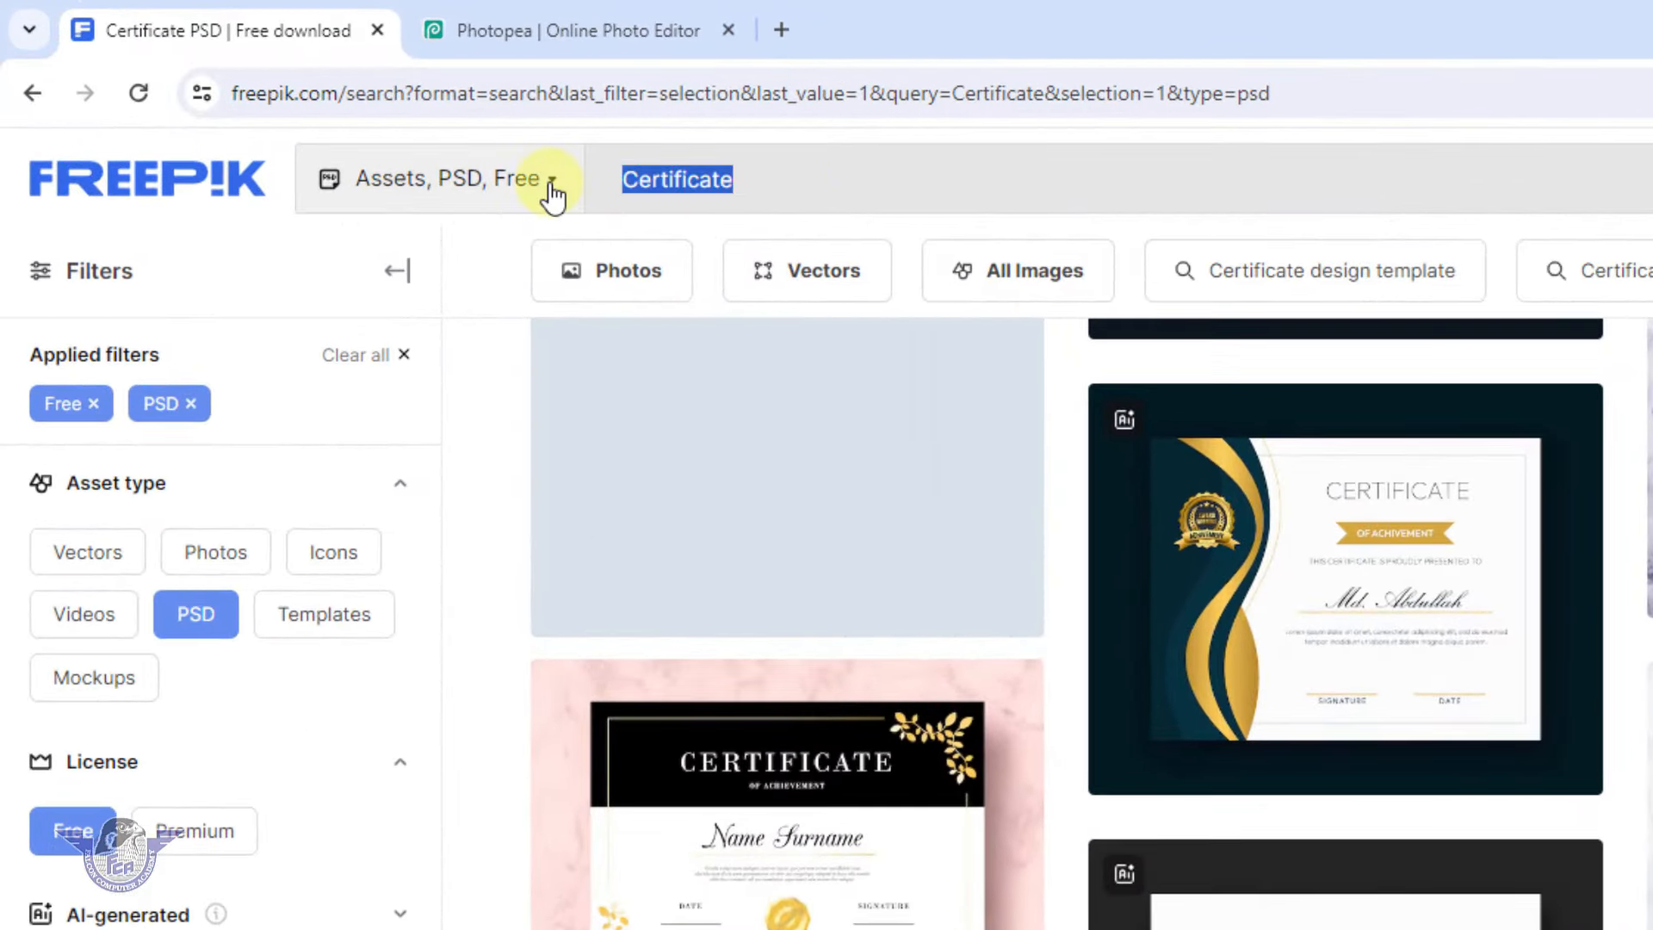
pyautogui.write('Bus')
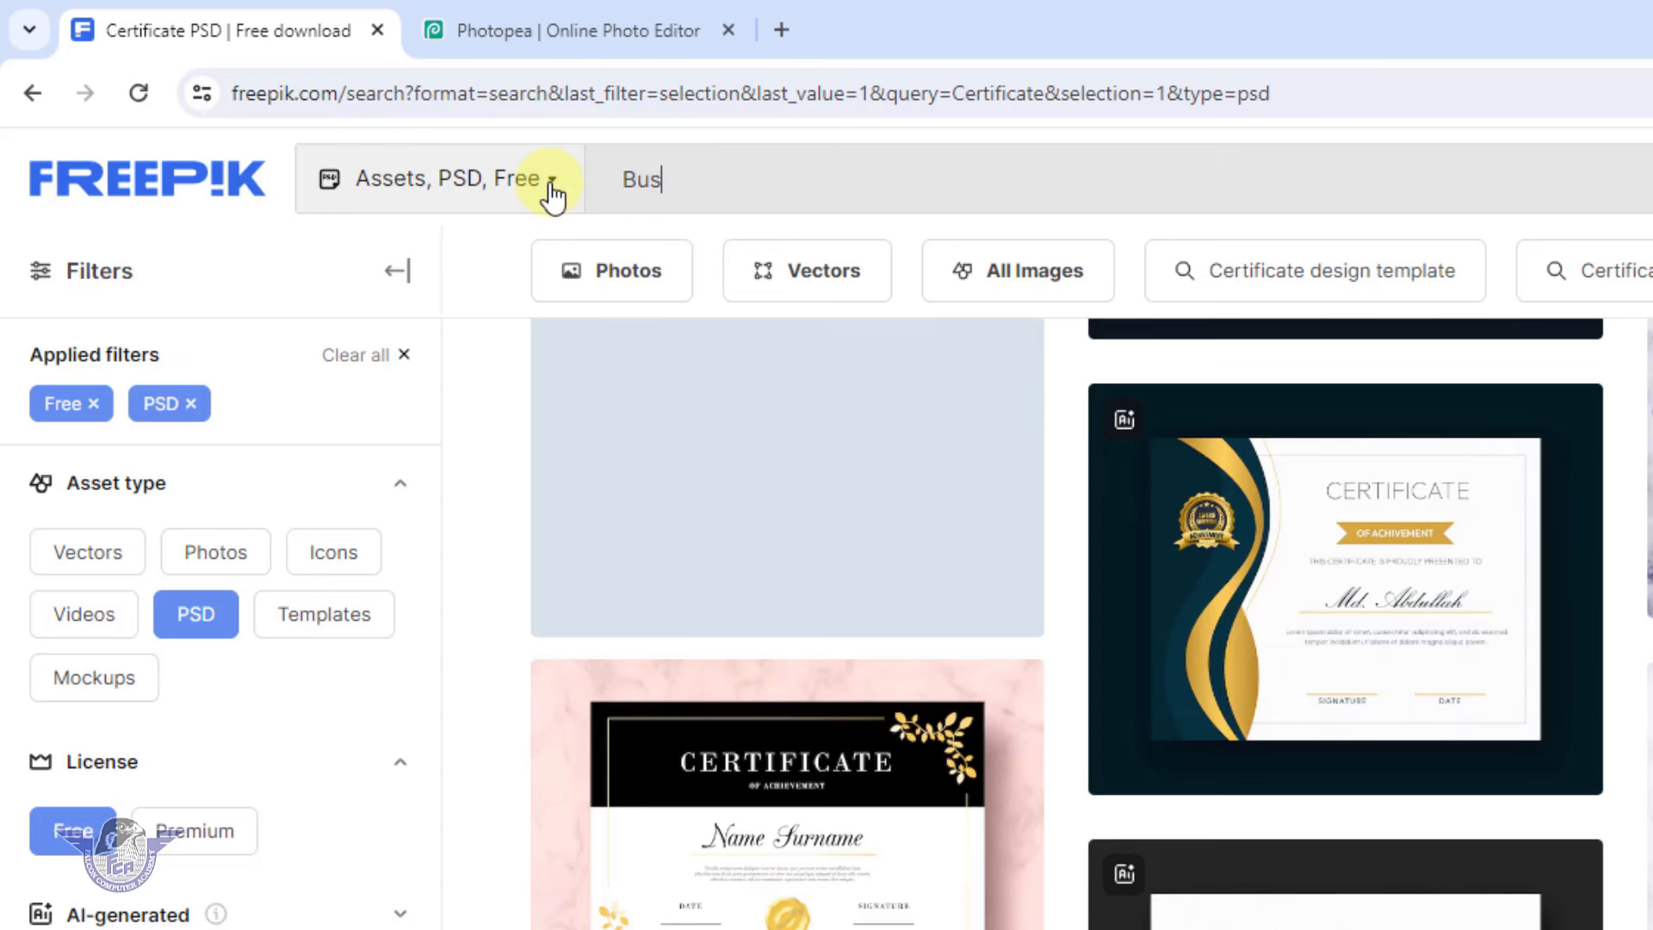
pyautogui.write('iness card')
pyautogui.press('Return')
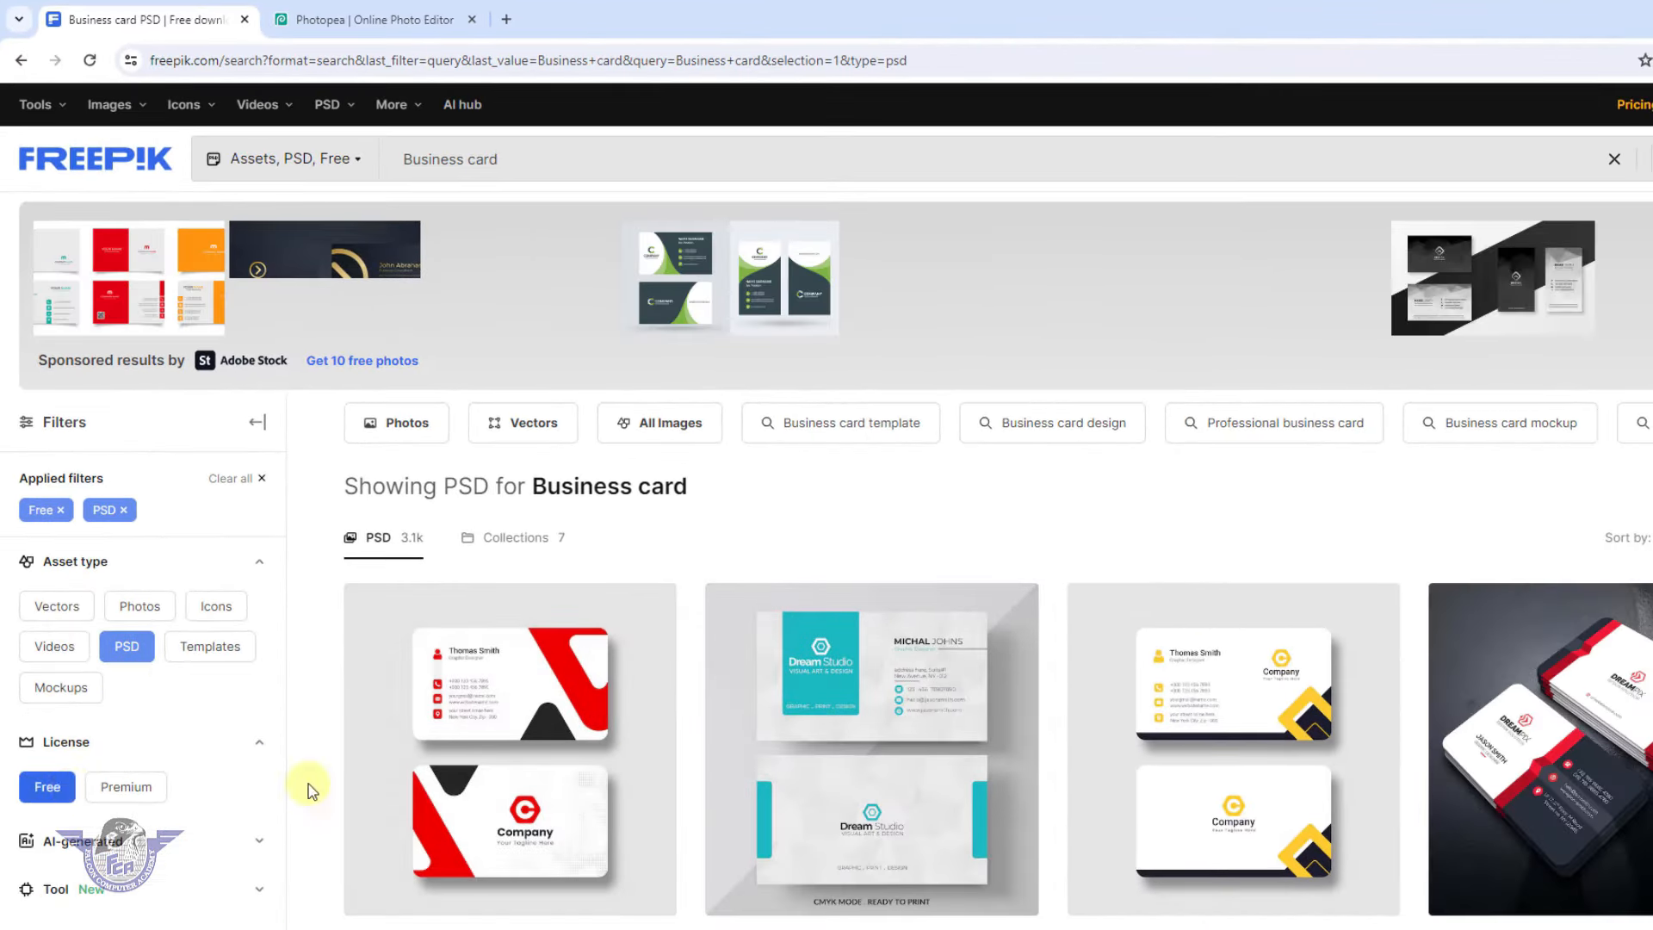
pyautogui.scroll(-1, 1112, 785)
pyautogui.scroll(-9, 1113, 785)
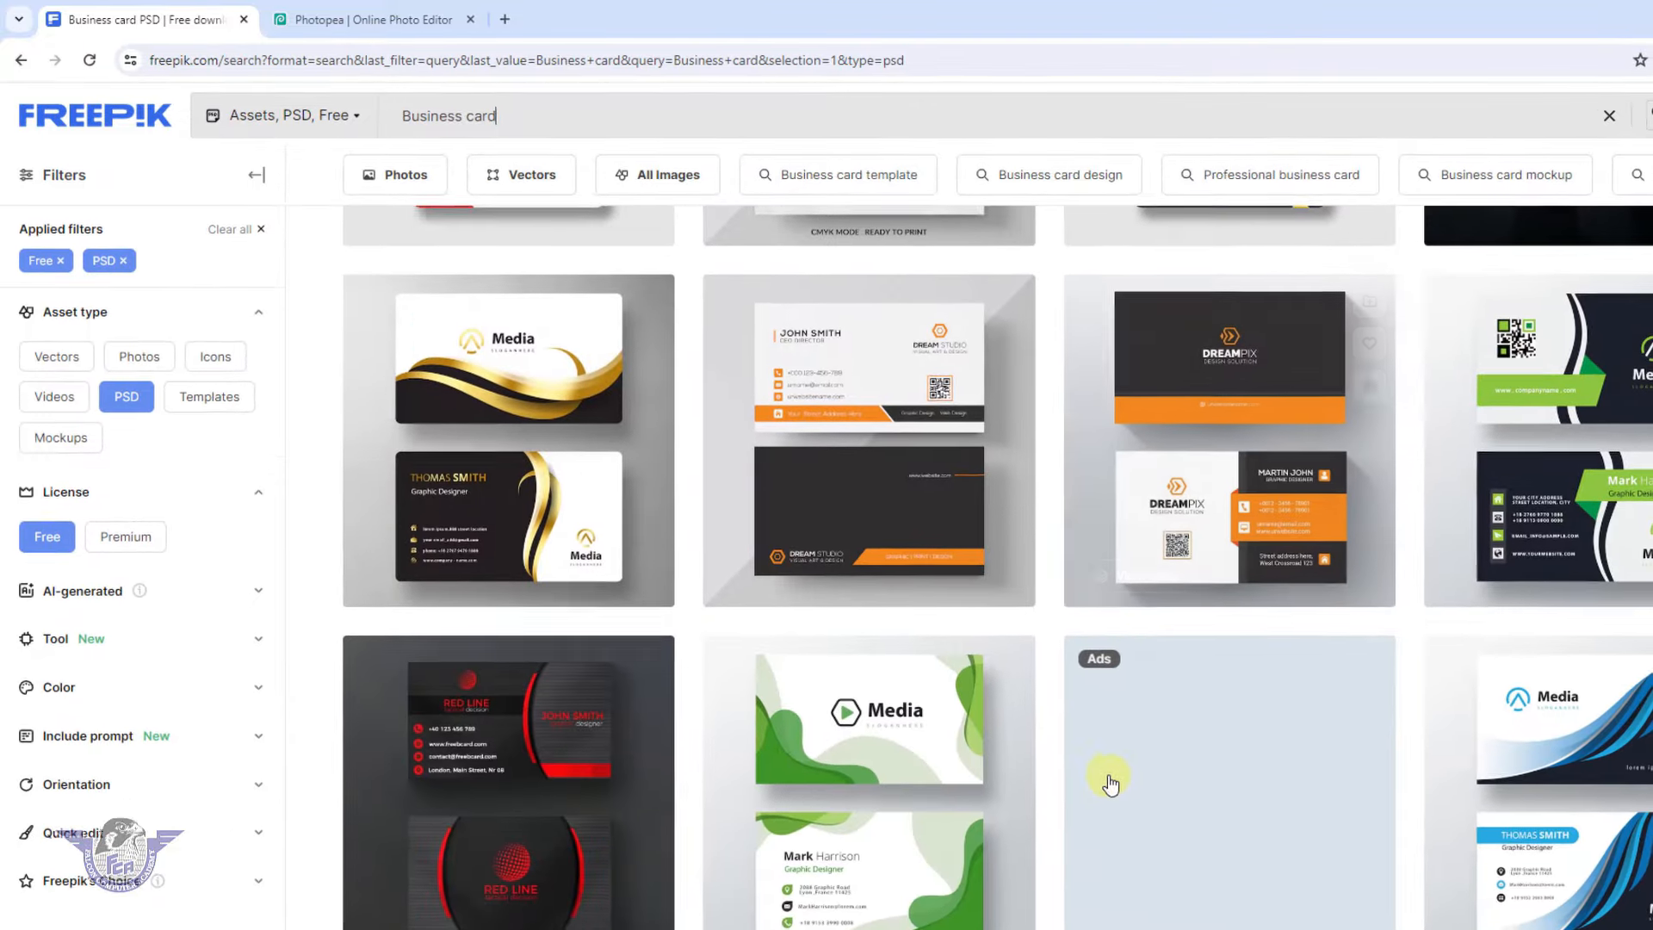
pyautogui.scroll(-7, 1093, 766)
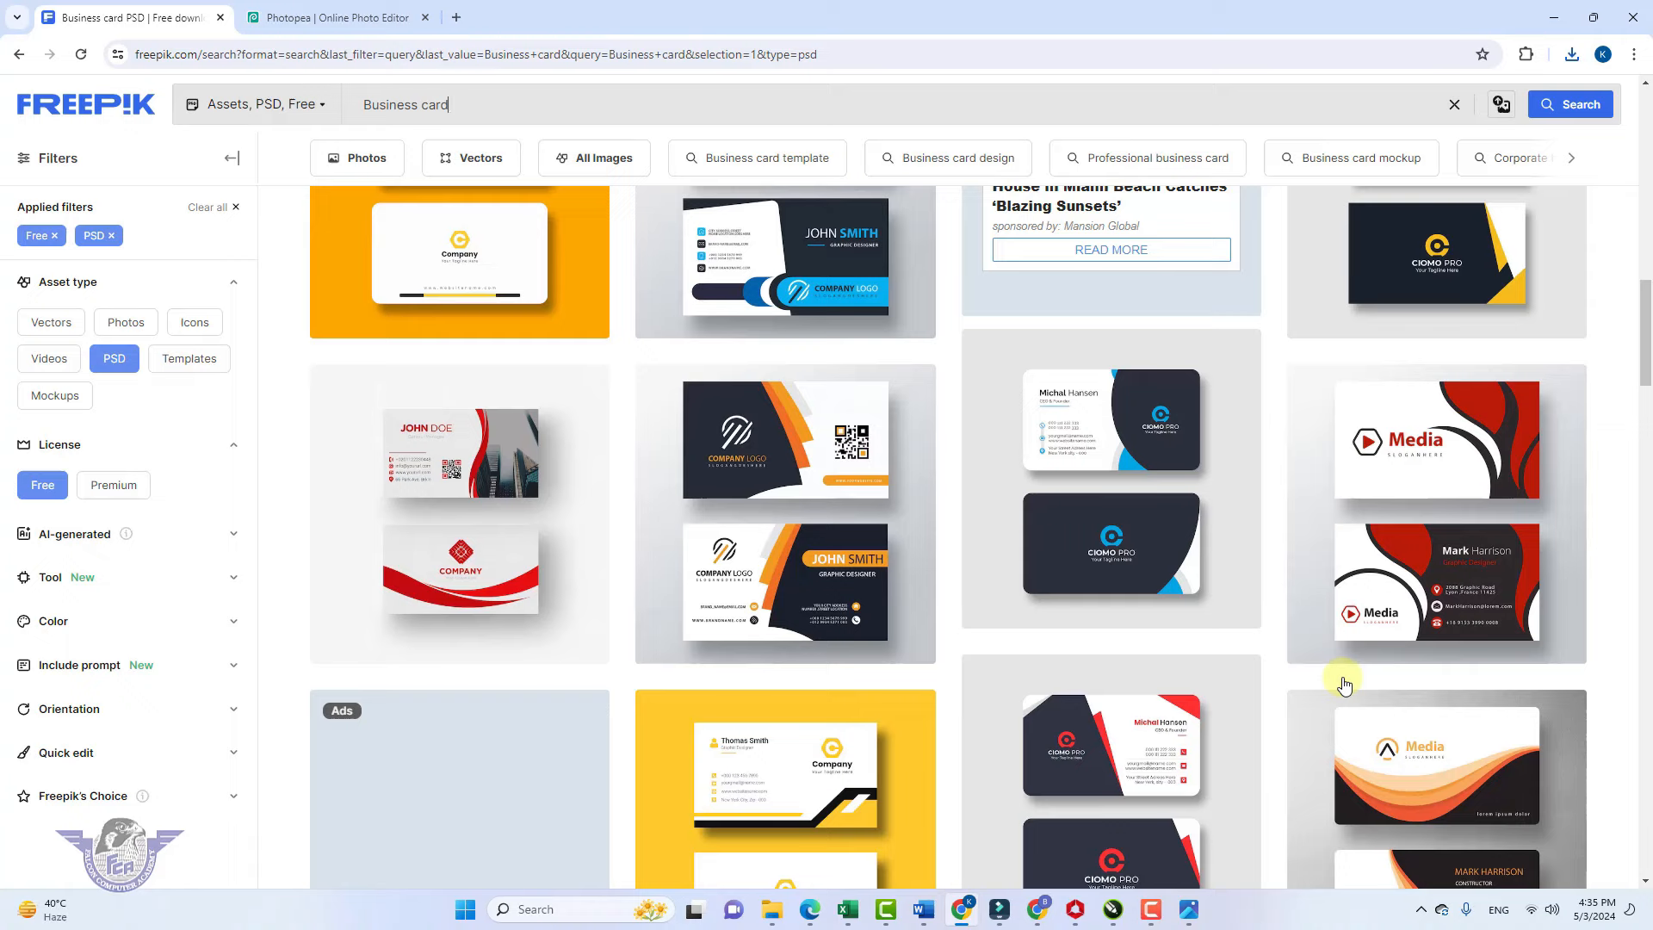
# Free-download the Orange elegant corporate card template and show its zip in Downloads
pyautogui.click(799, 584)
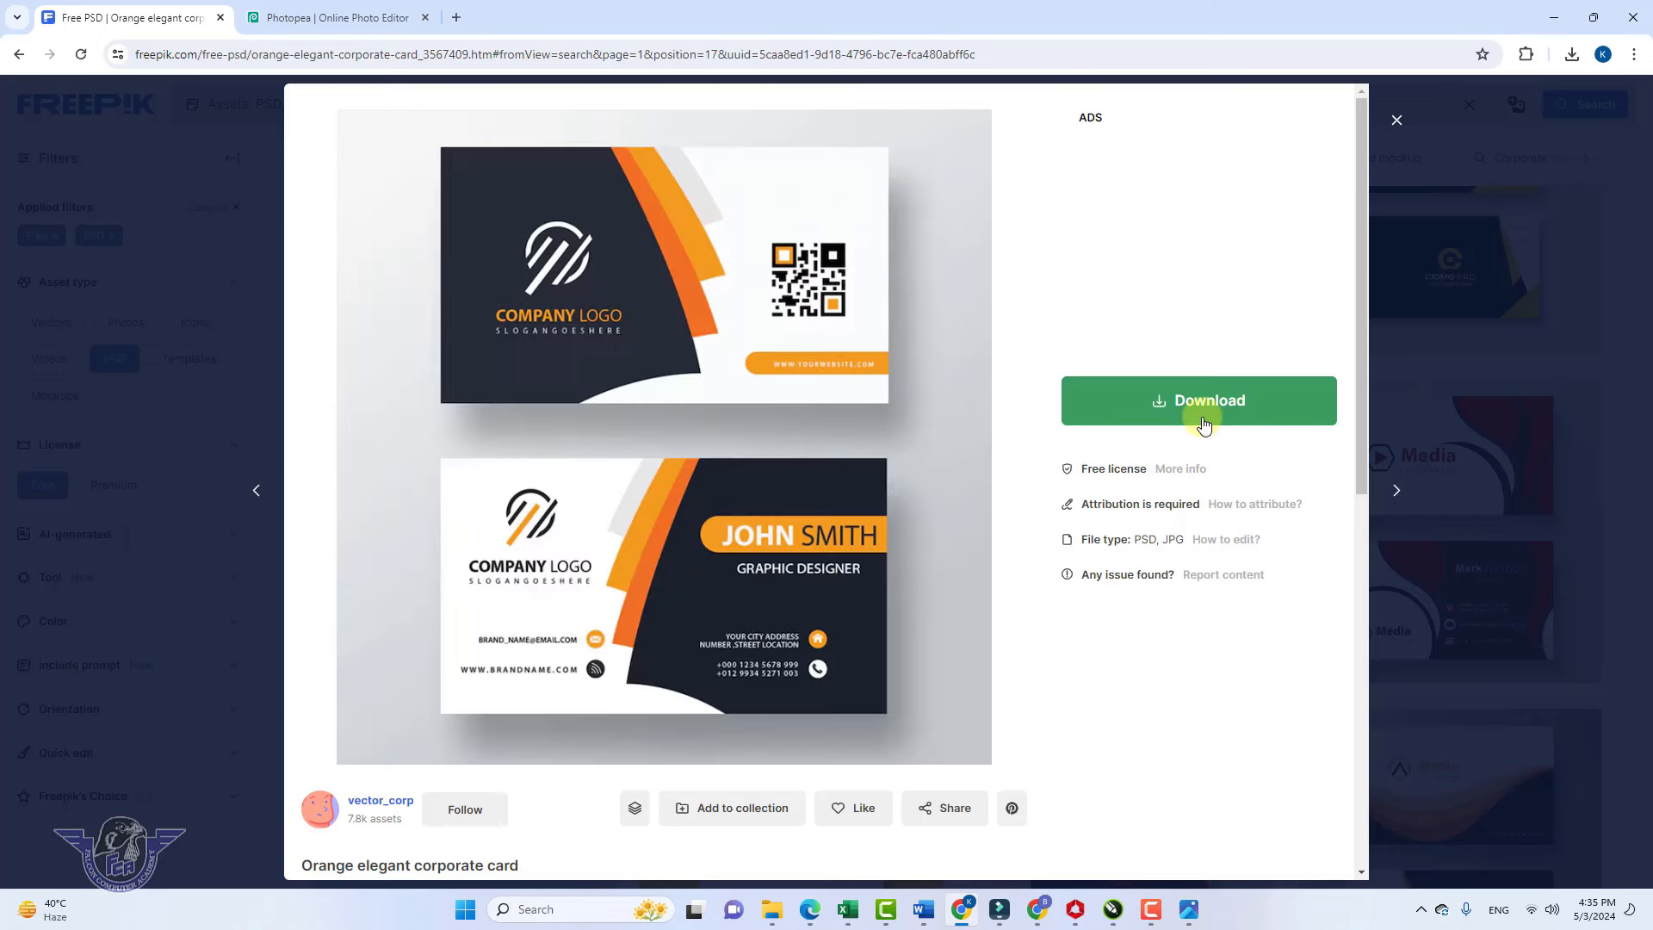
pyautogui.click(1204, 423)
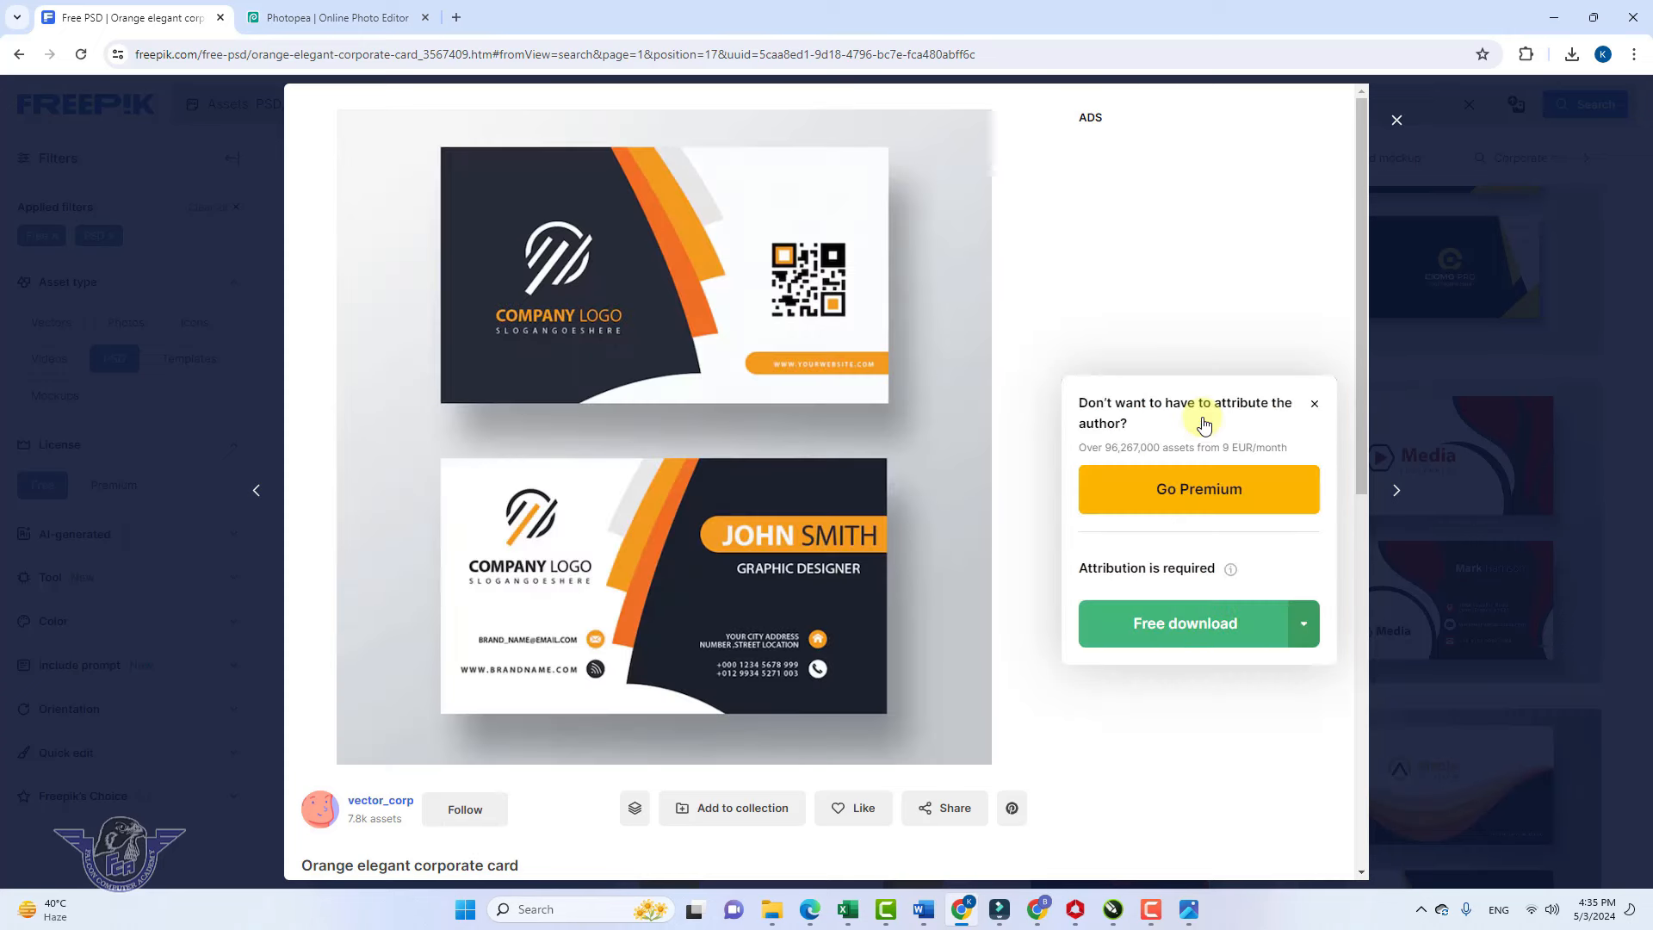
pyautogui.click(1181, 621)
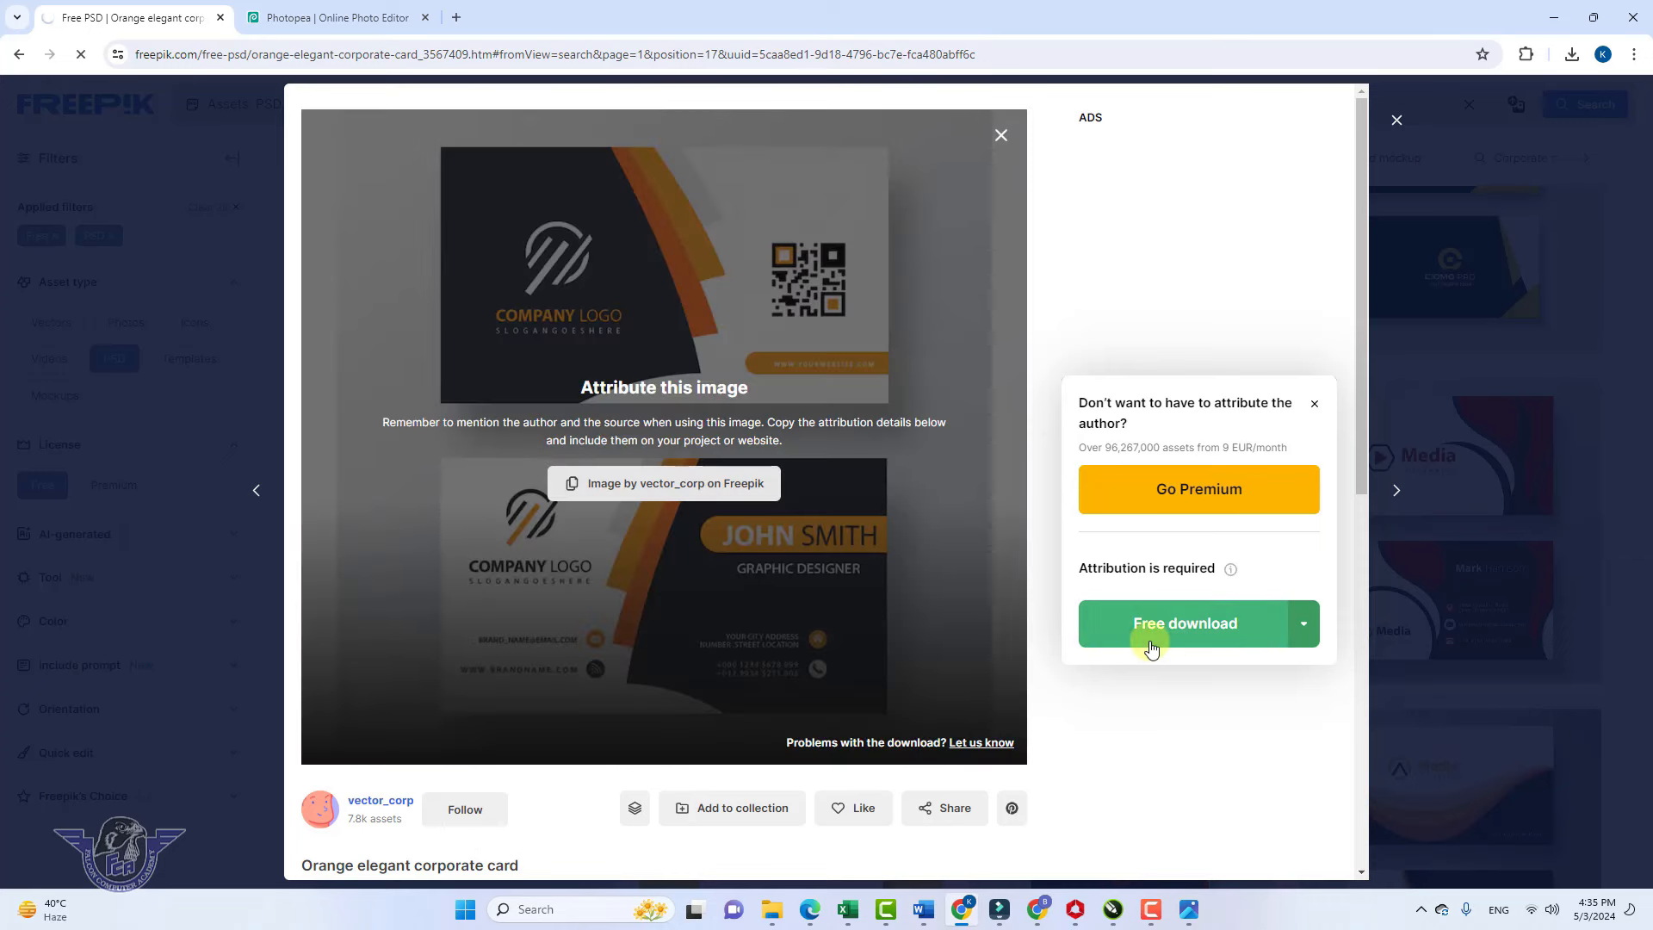
pyautogui.click(359, 23)
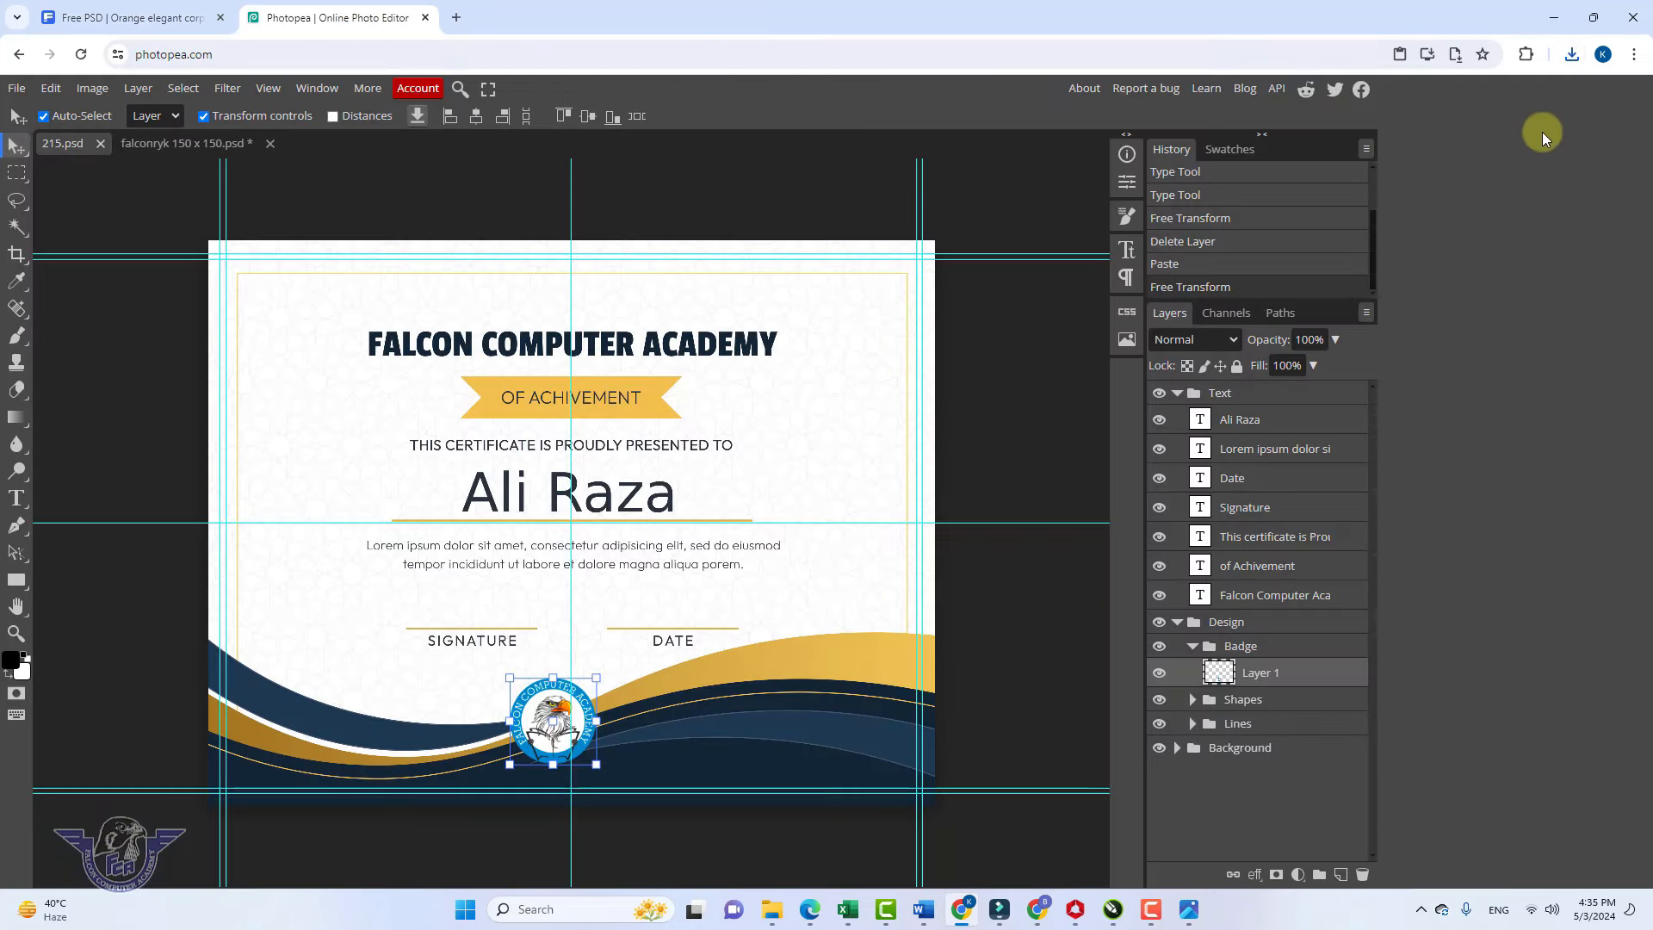
pyautogui.click(1572, 54)
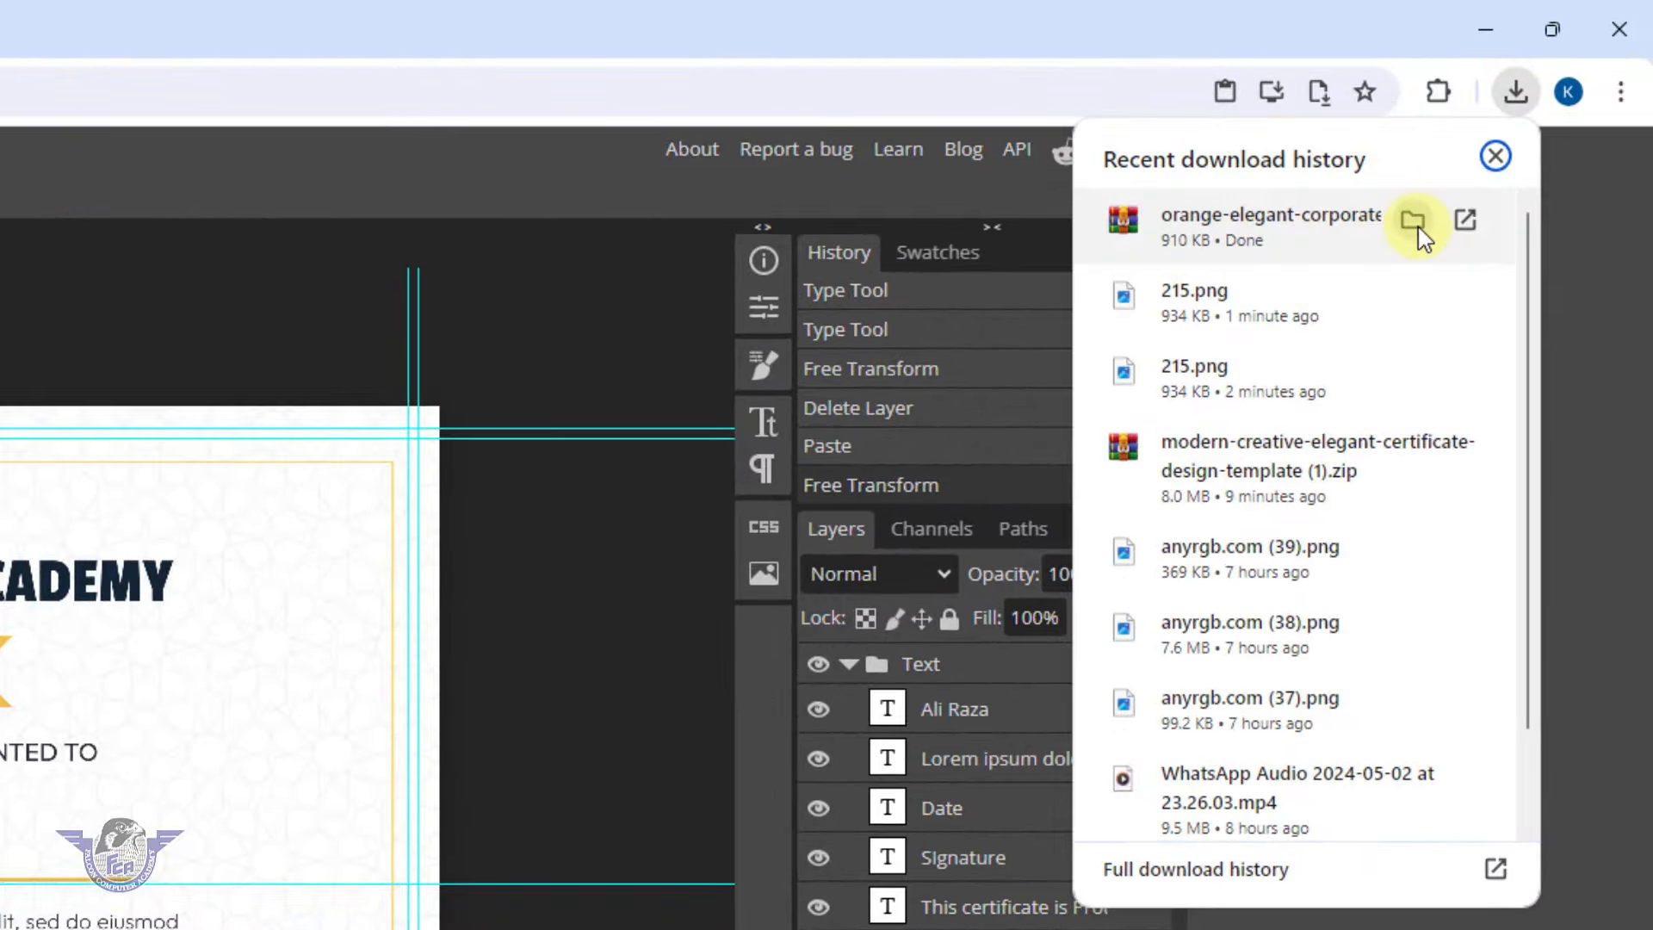
pyautogui.click(1414, 222)
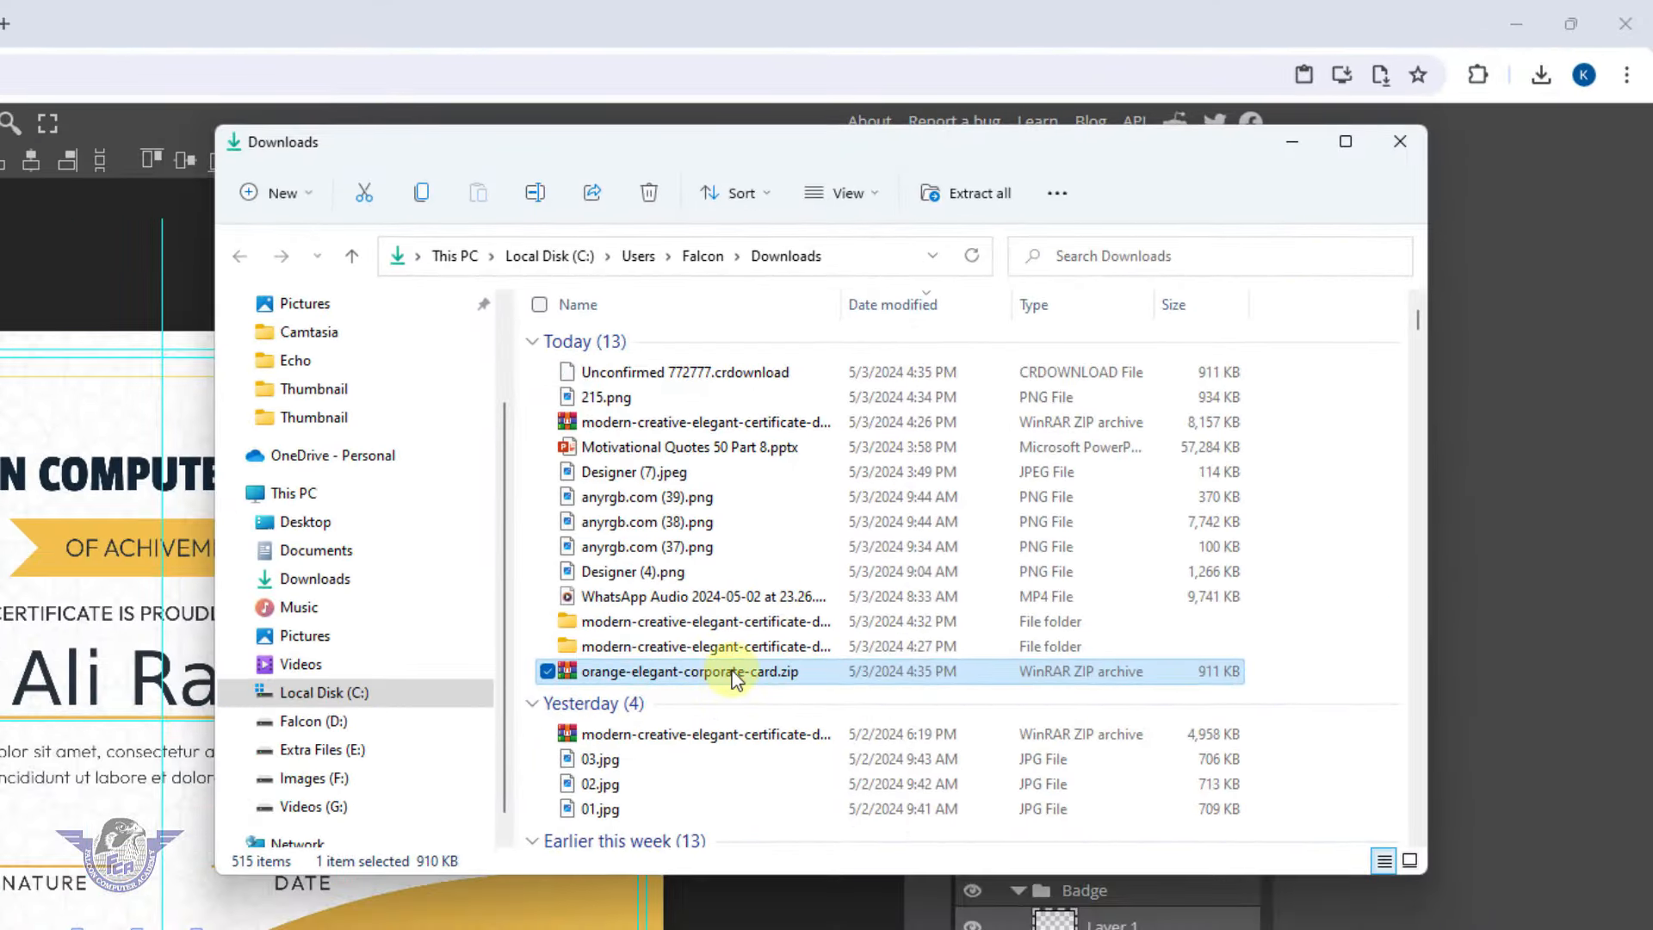
# Extract orange-elegant-corporate-card.zip into its own folder, then bring Photopea back to the front
pyautogui.rightClick(733, 671)
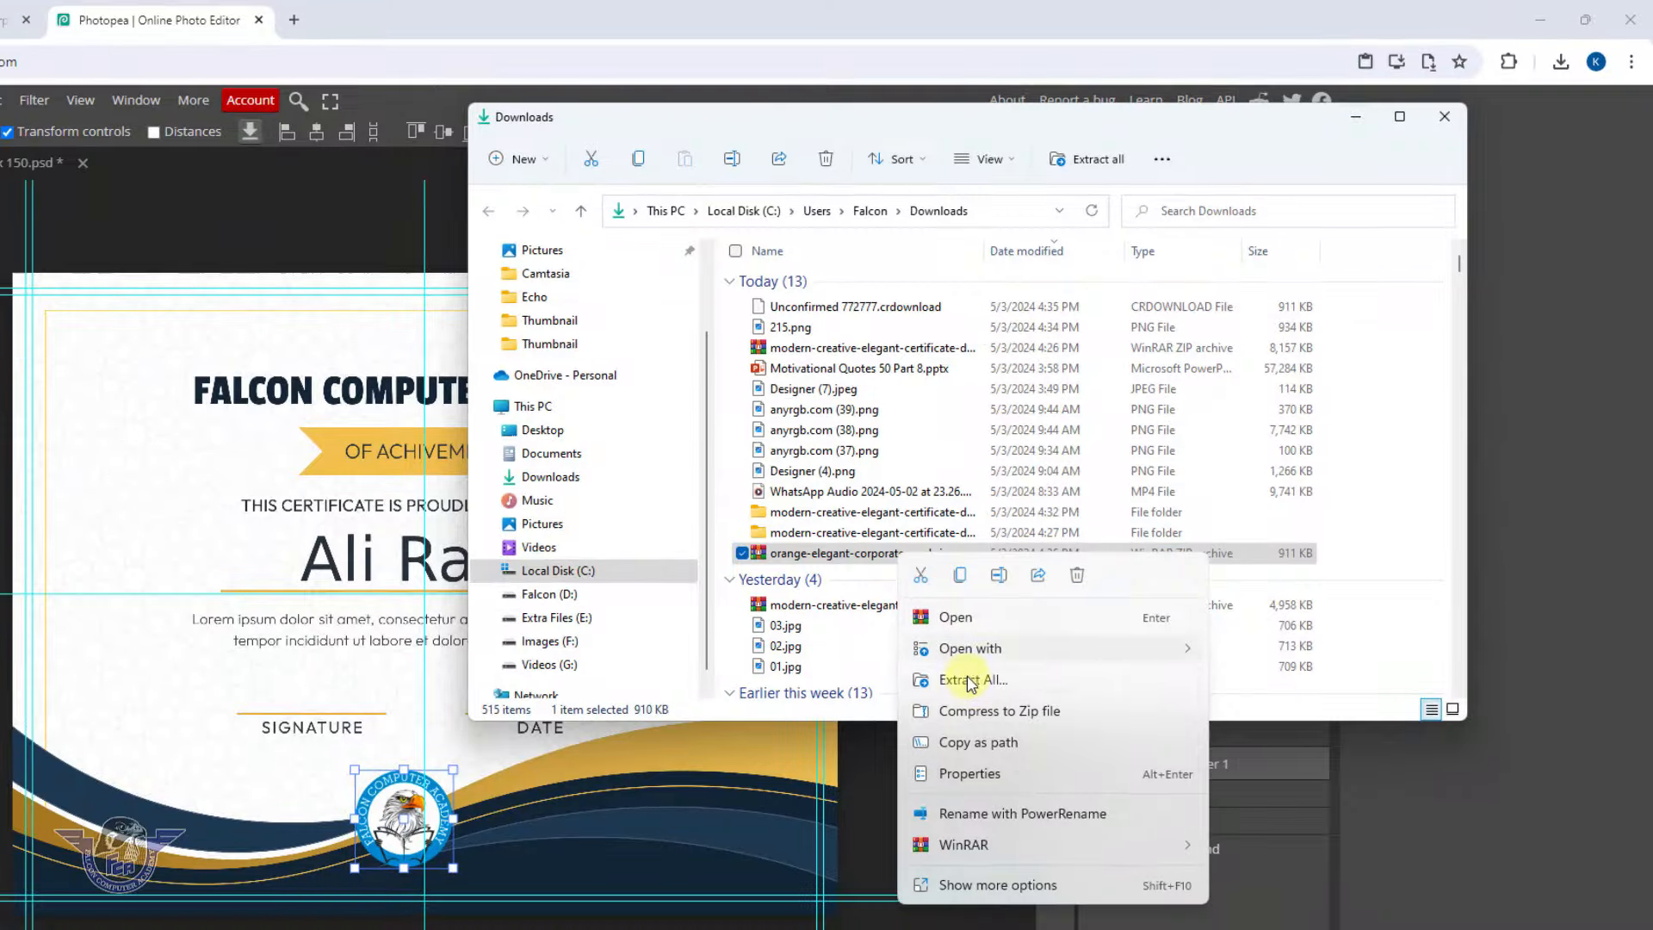
pyautogui.click(824, 836)
pyautogui.click(896, 707)
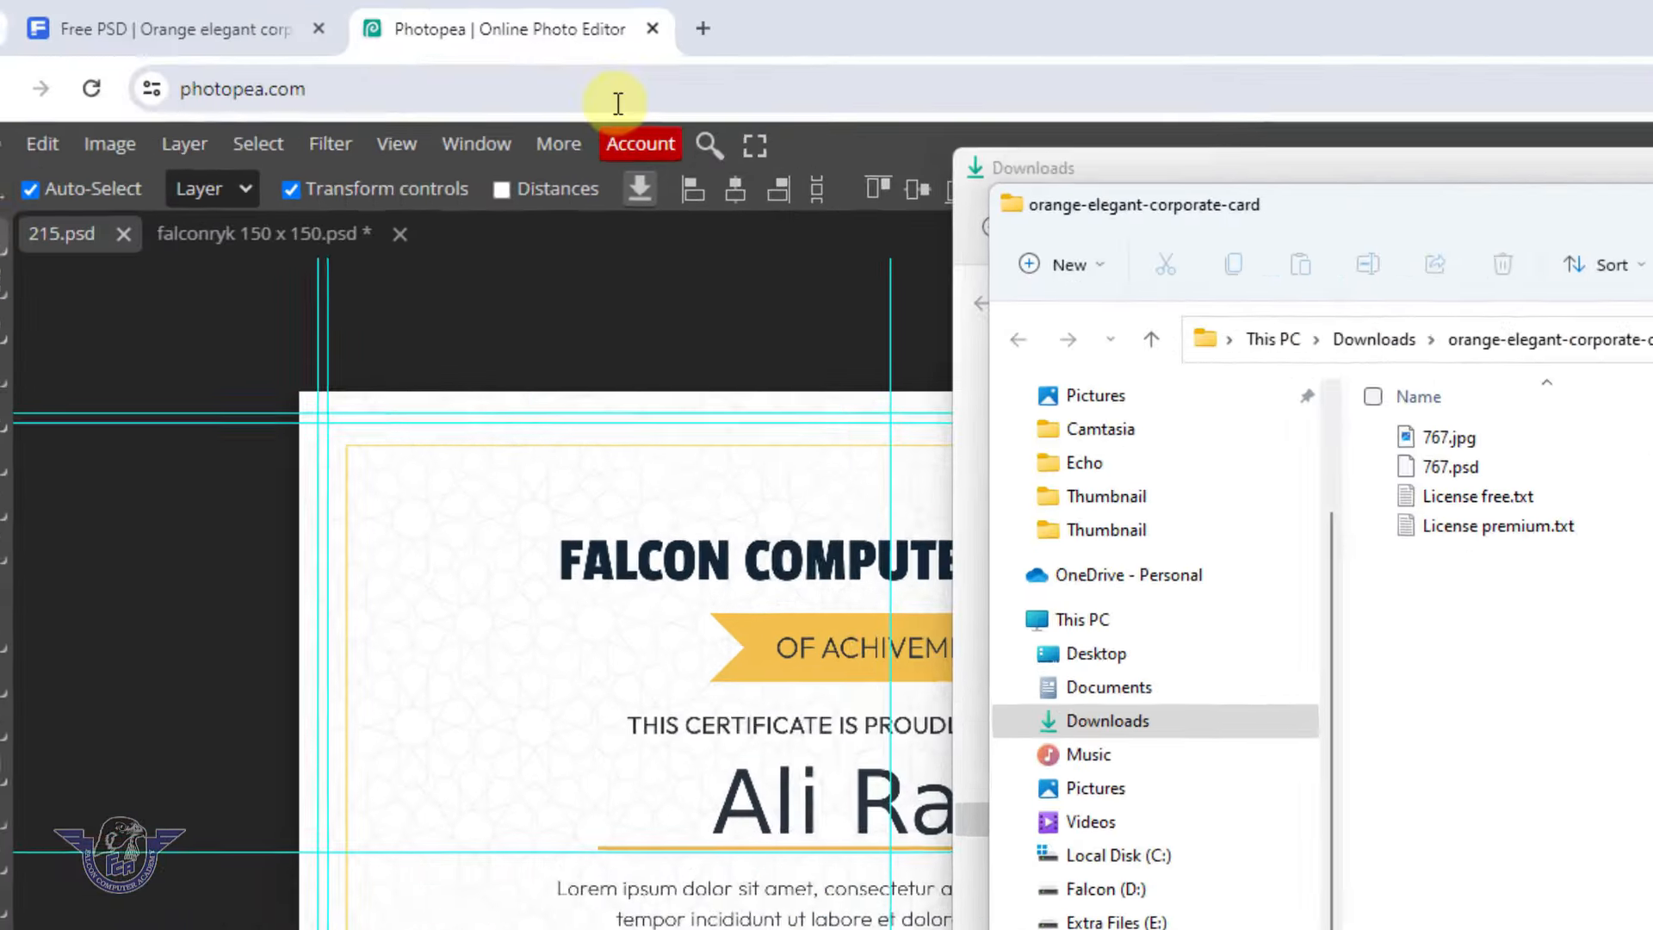
pyautogui.click(235, 69)
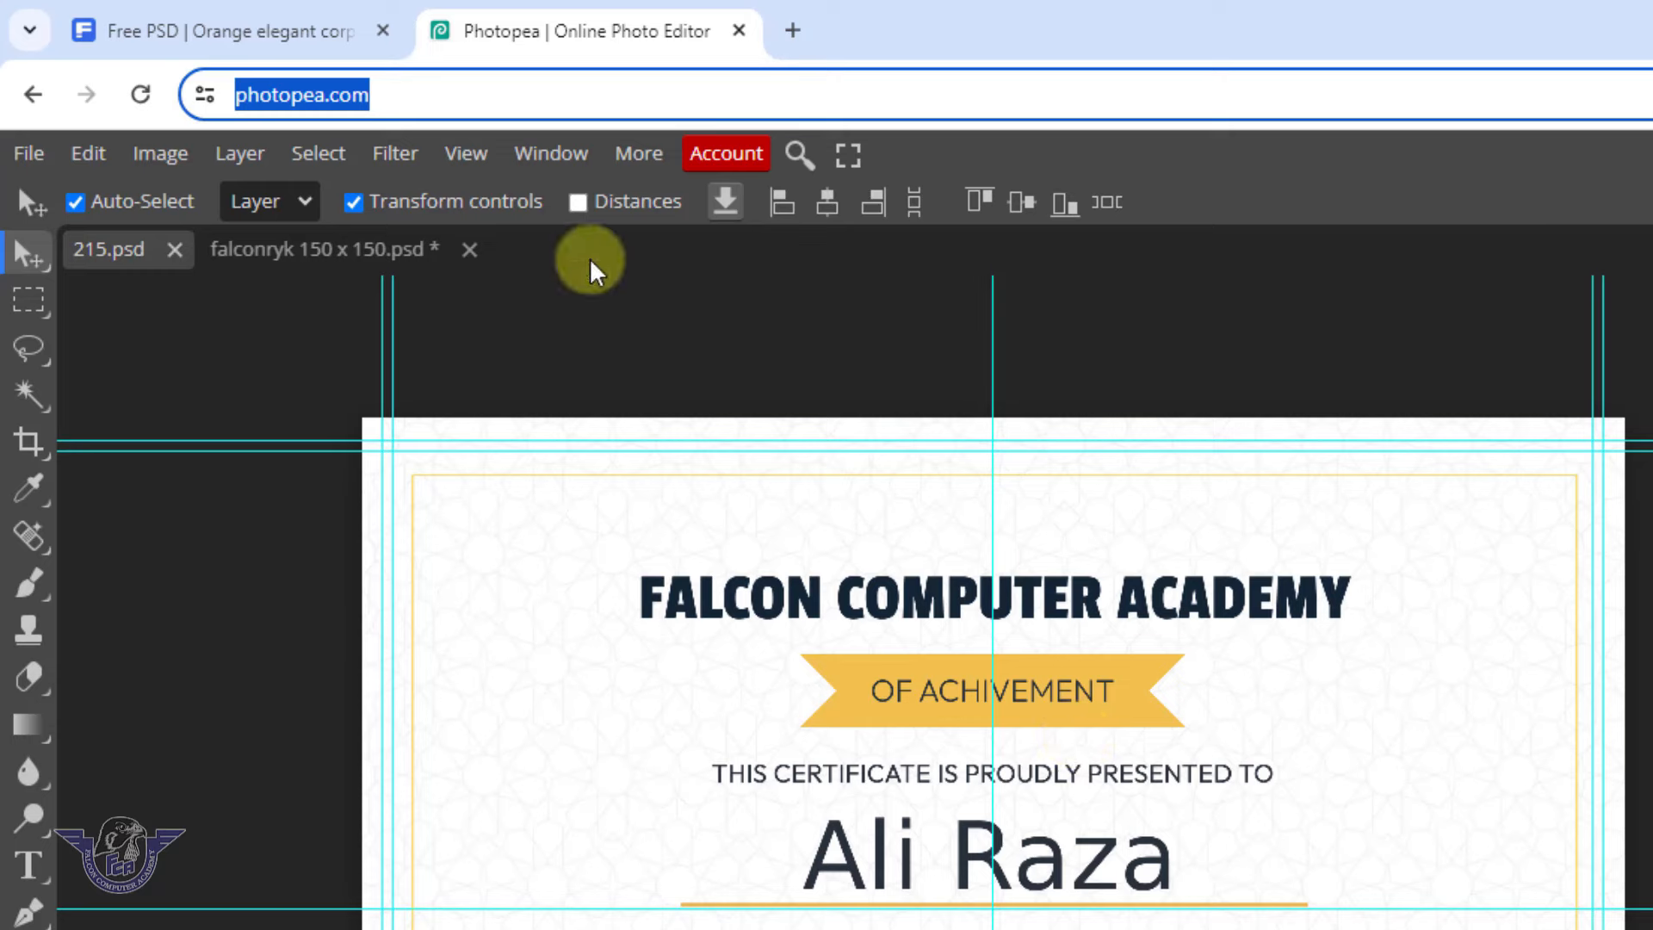
# Open 767.psd from the Downloads > orange-elegant-corporate-card folder
pyautogui.click(29, 154)
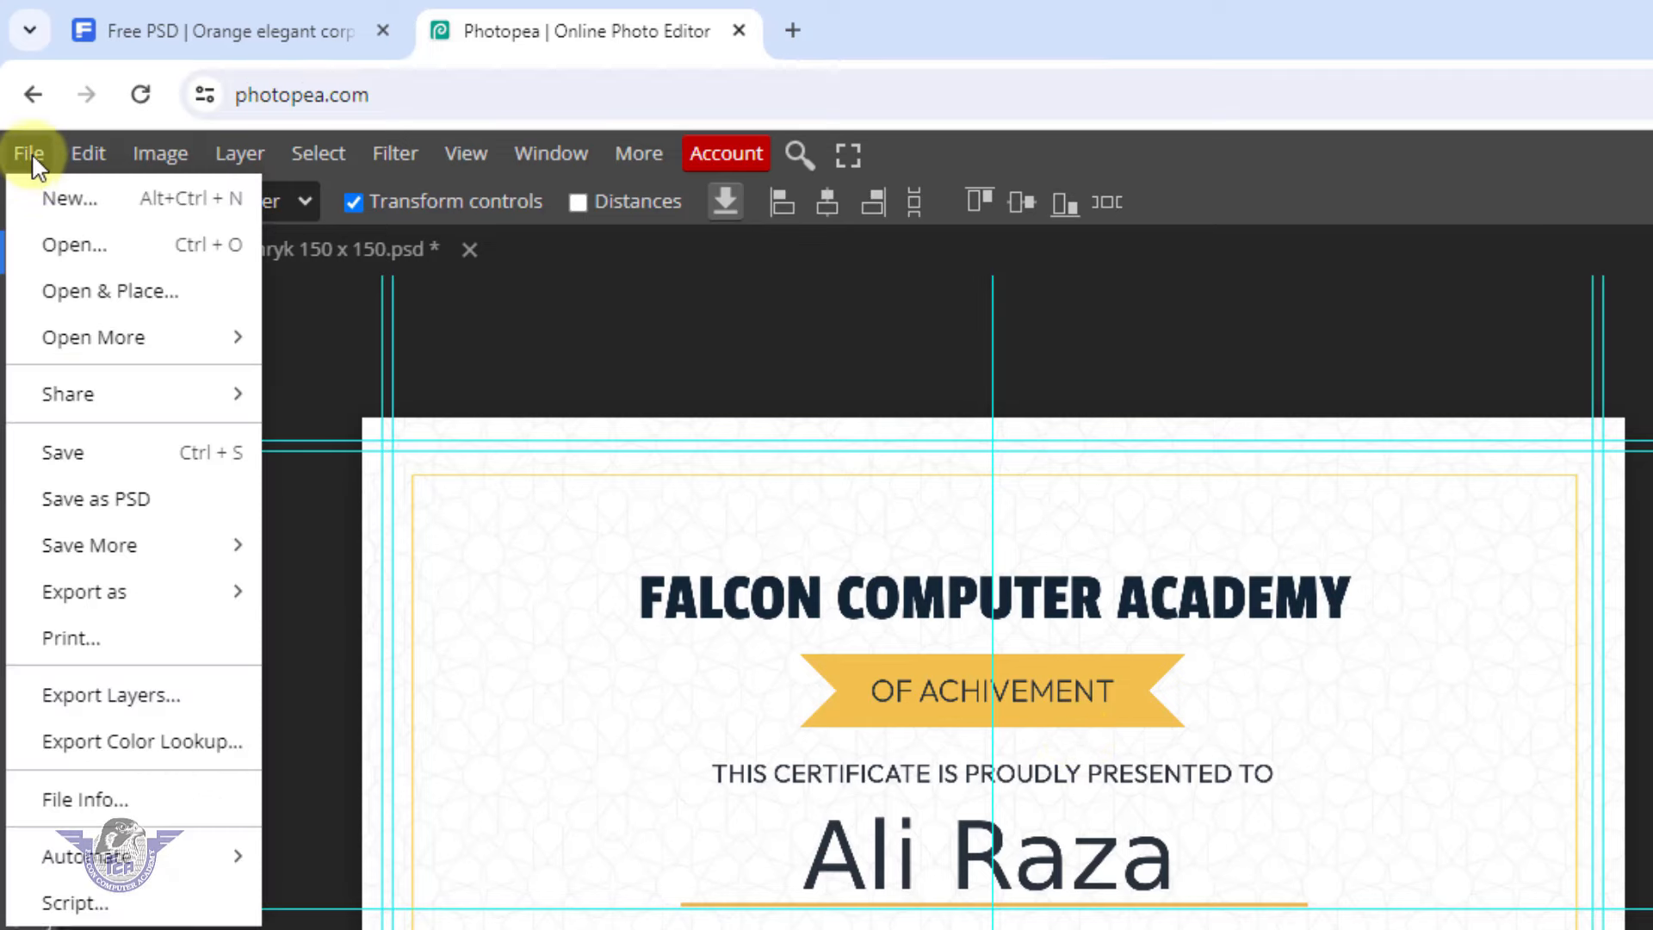
pyautogui.click(60, 242)
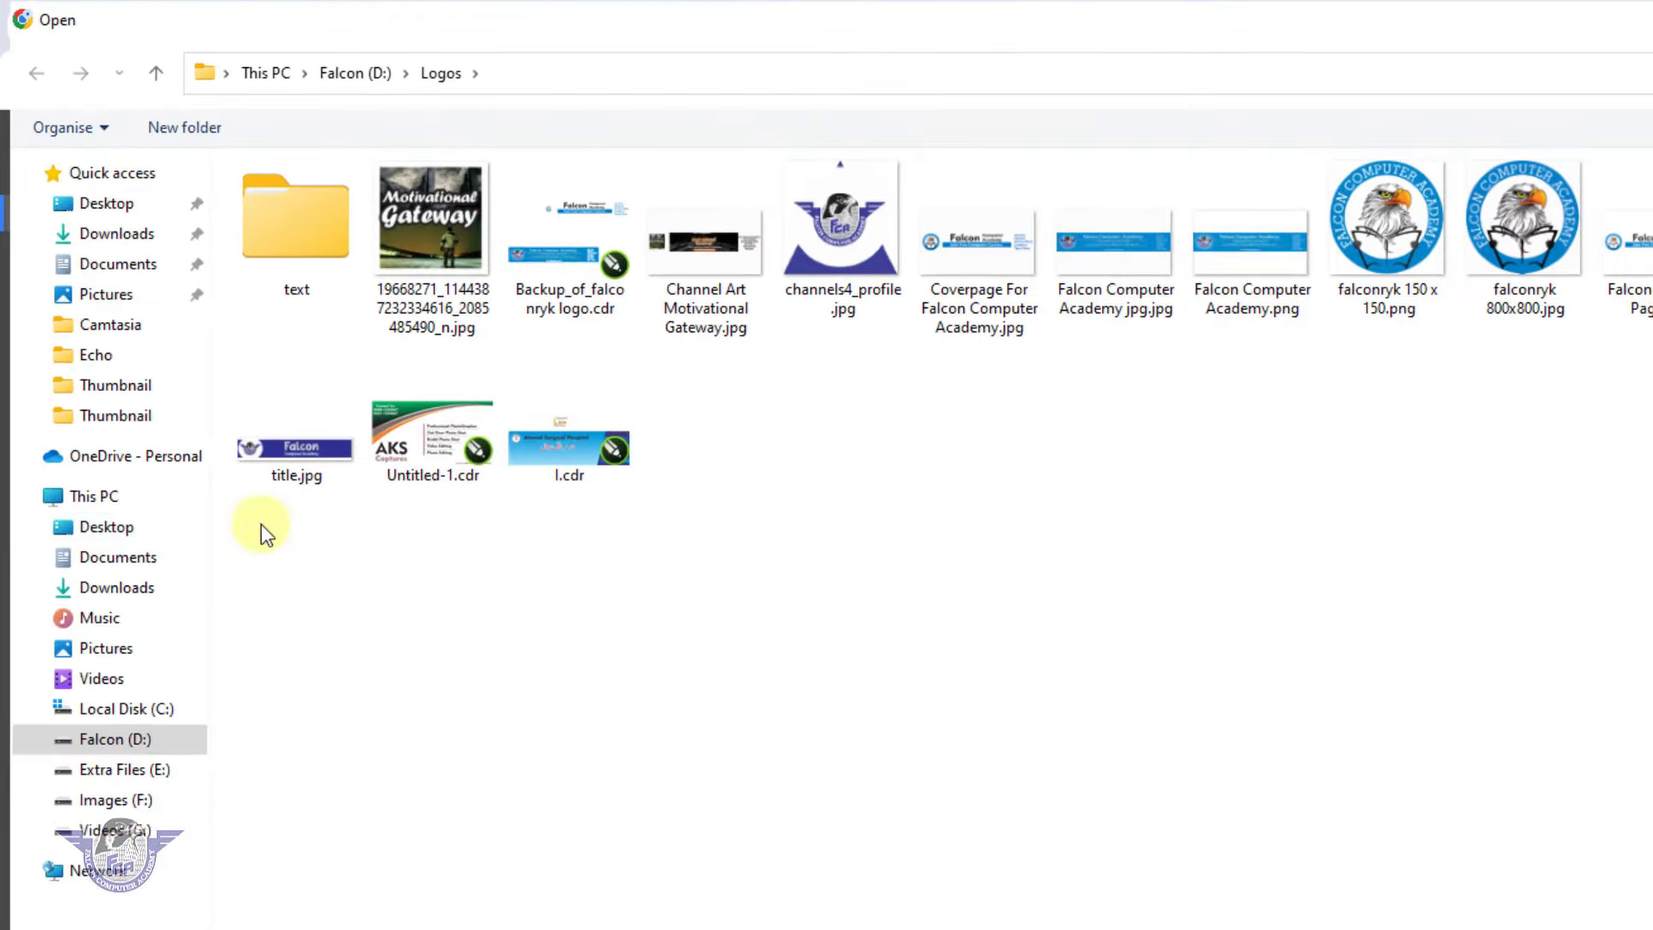
pyautogui.click(123, 249)
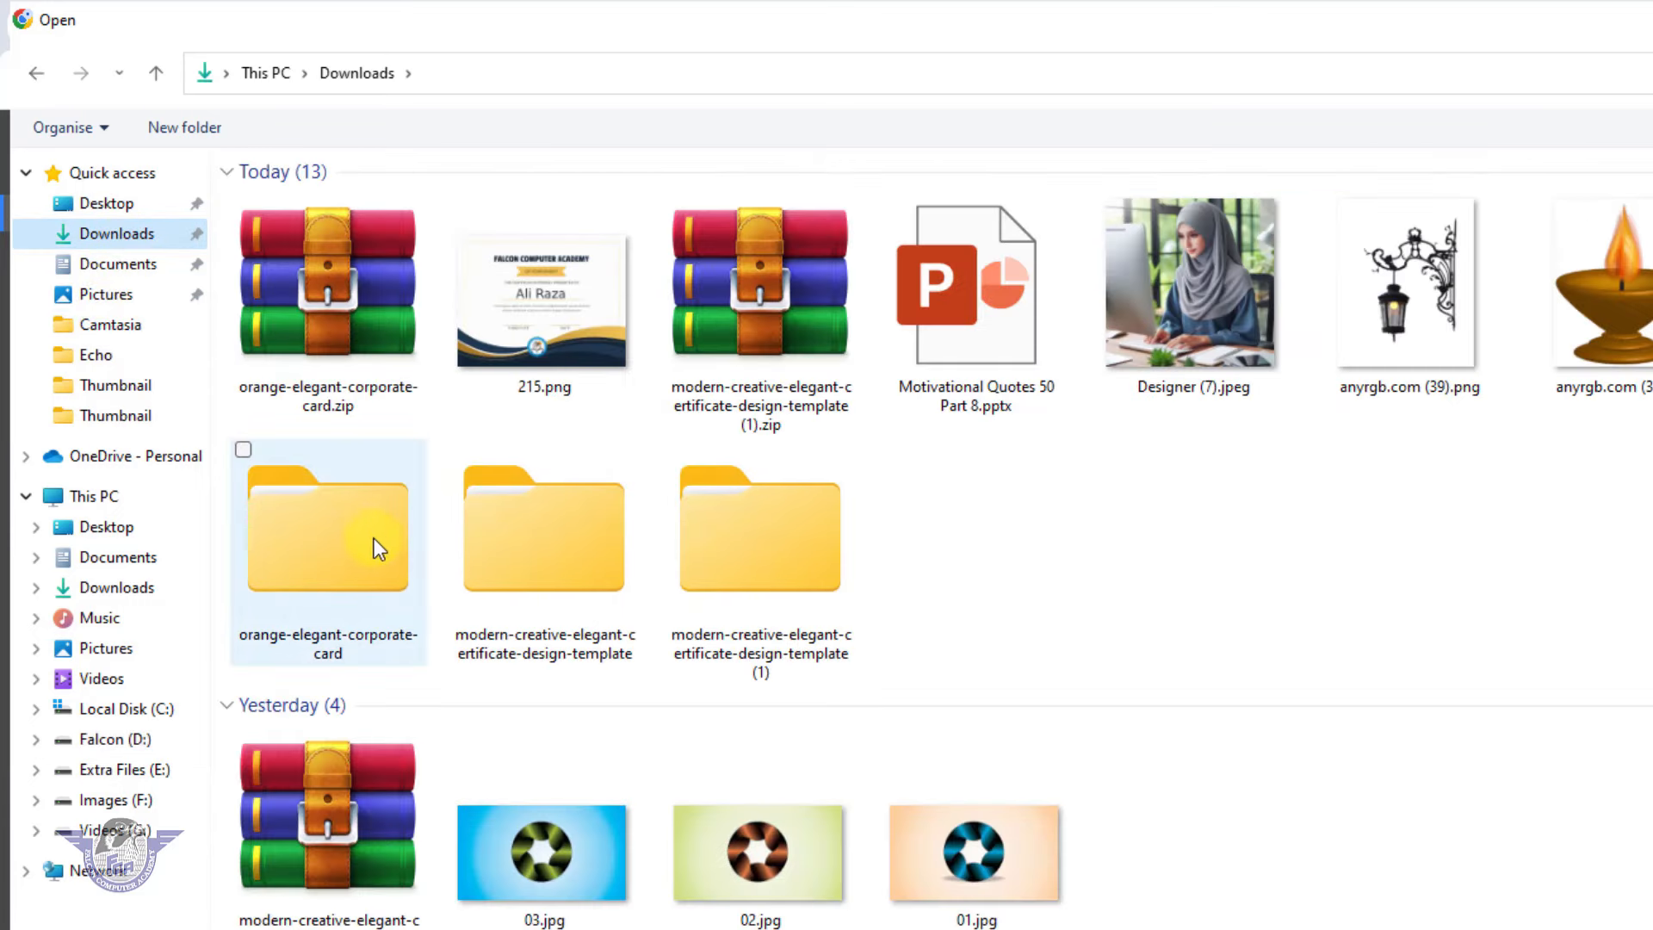
pyautogui.doubleClick(344, 544)
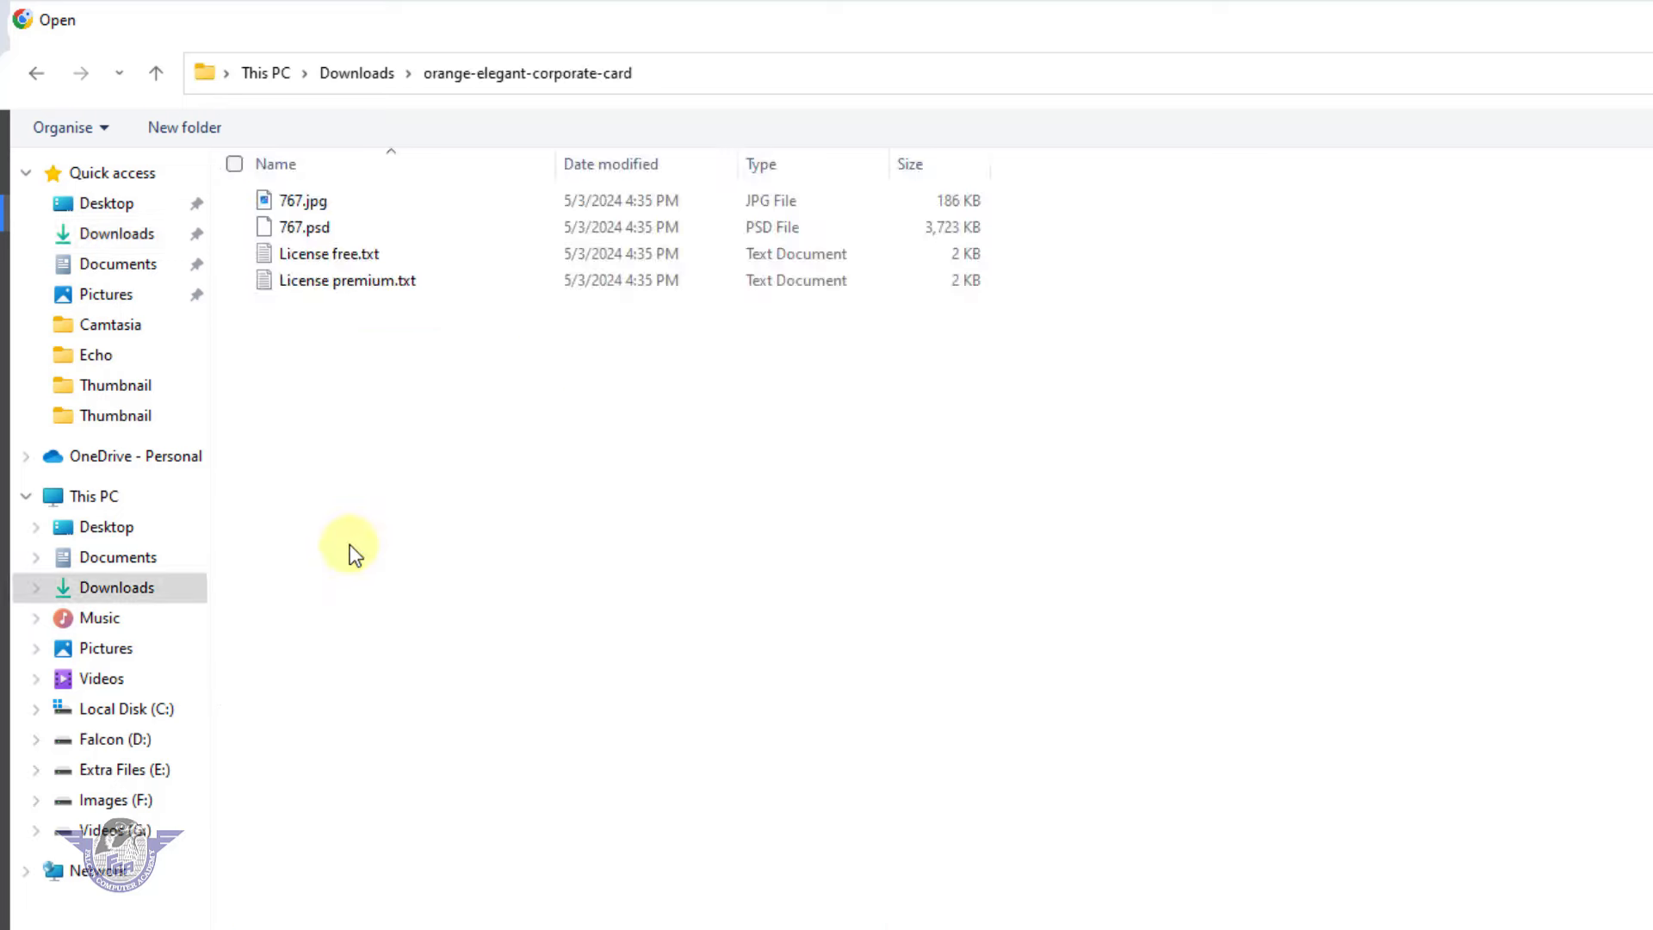
pyautogui.click(310, 227)
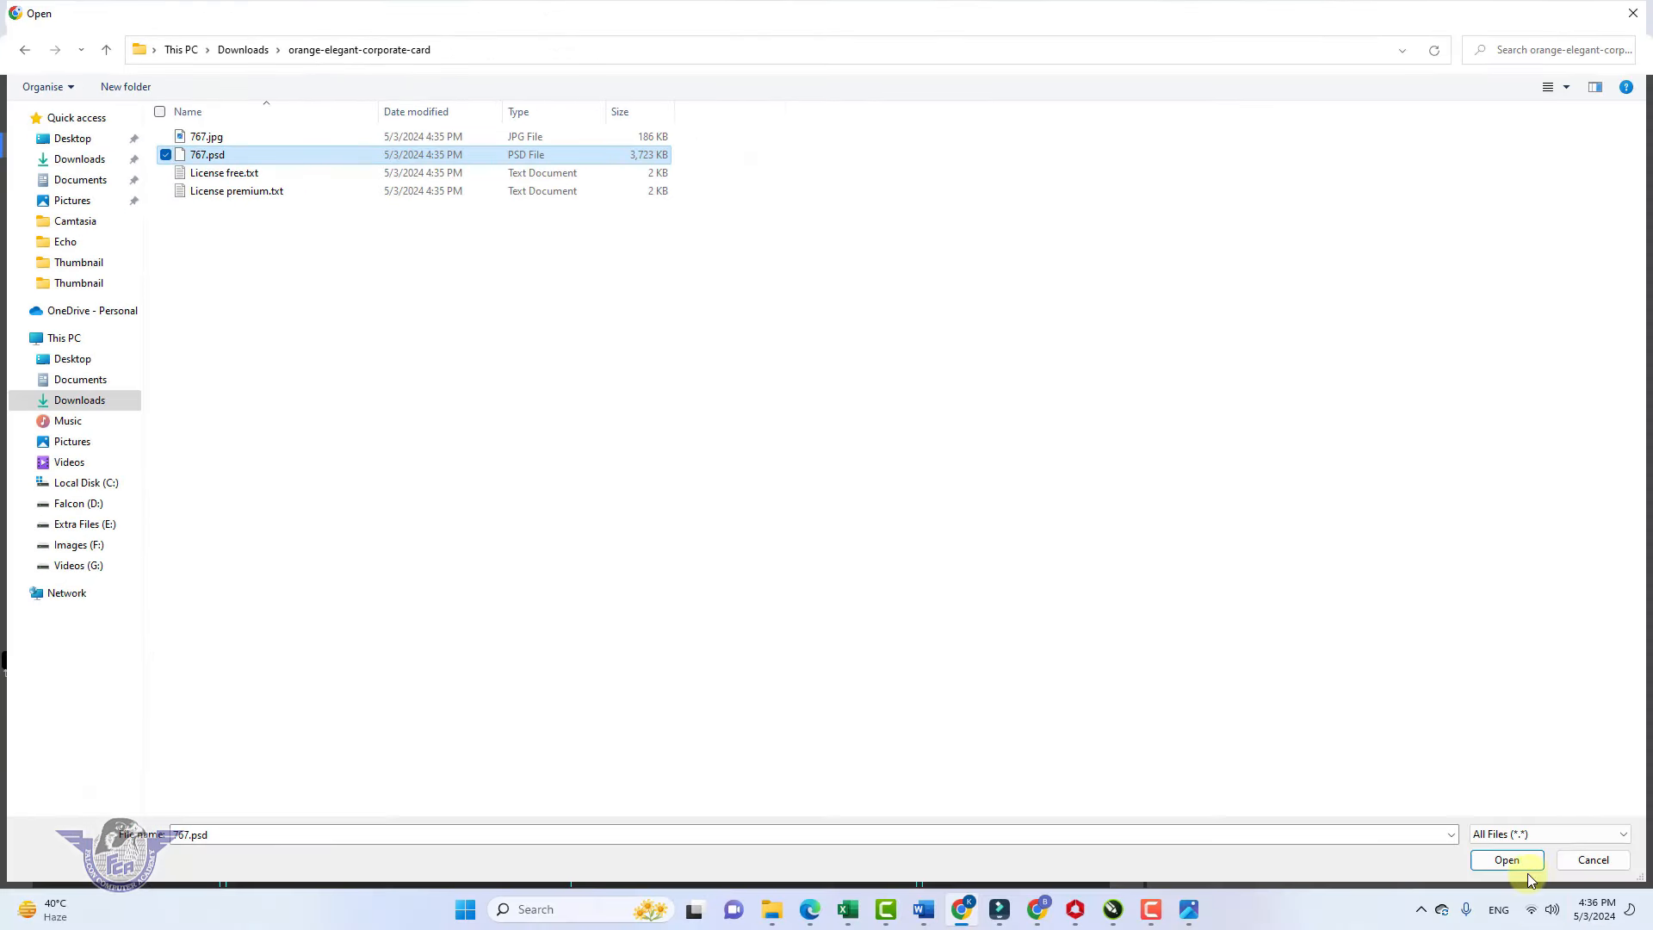
pyautogui.click(1526, 868)
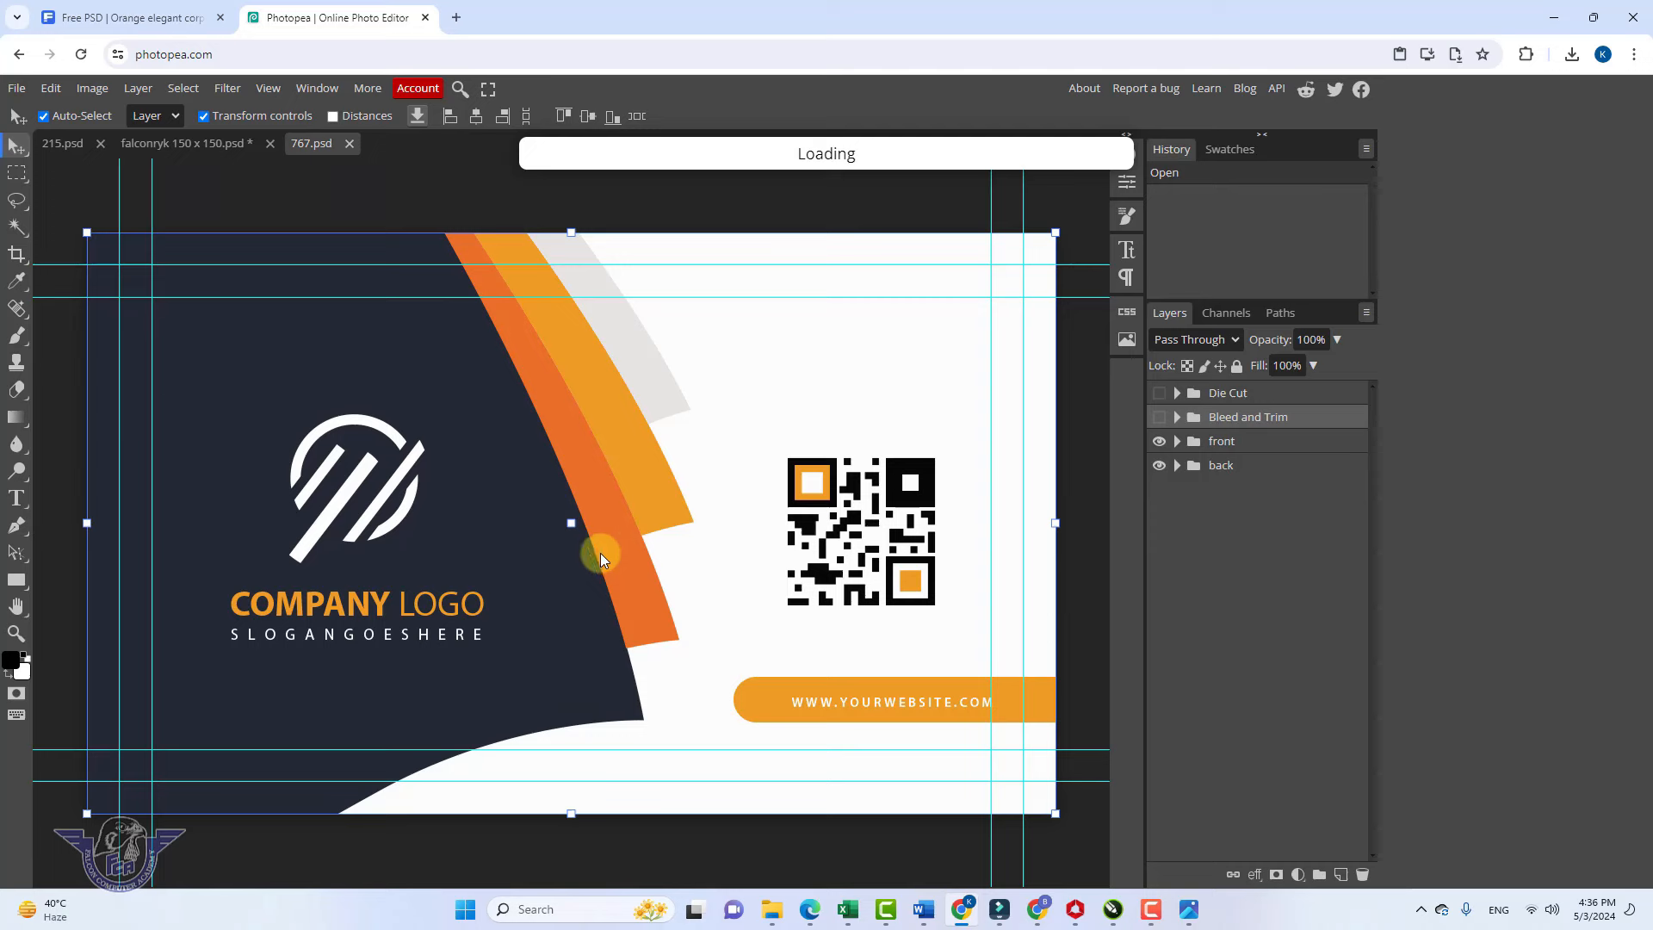
# Hide the card's front group and expand the back's Detailed and elements groups
pyautogui.scroll(-3, 601, 552)
pyautogui.scroll(-3, 603, 556)
pyautogui.scroll(10, 608, 561)
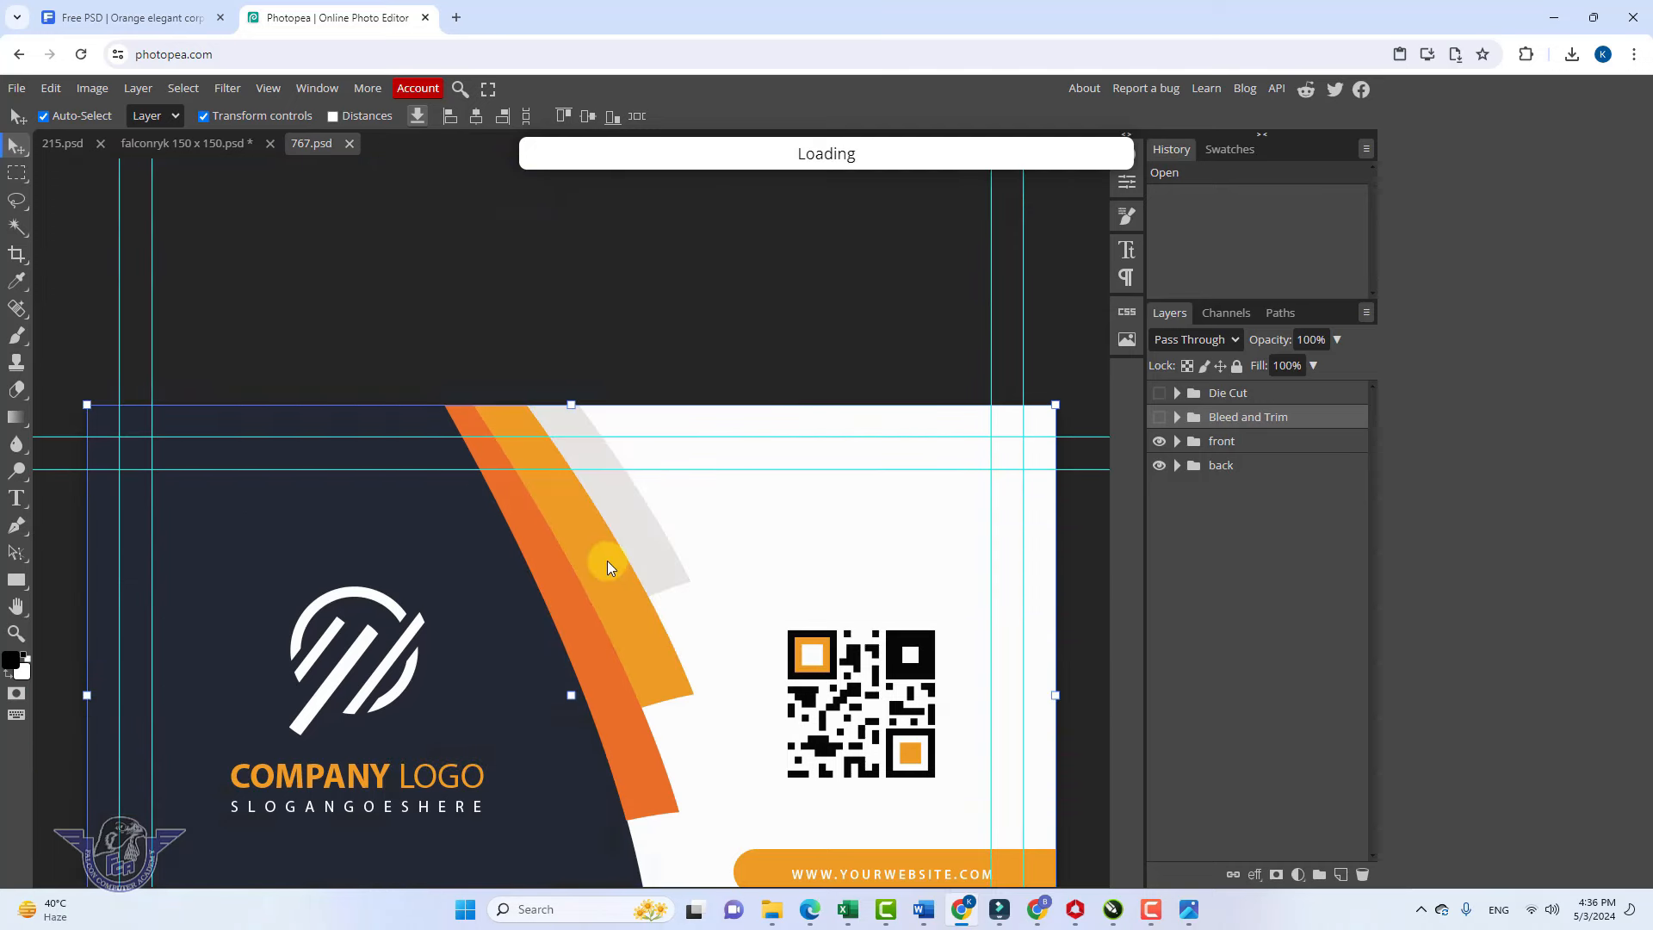
pyautogui.scroll(-7, 607, 561)
pyautogui.scroll(1, 607, 561)
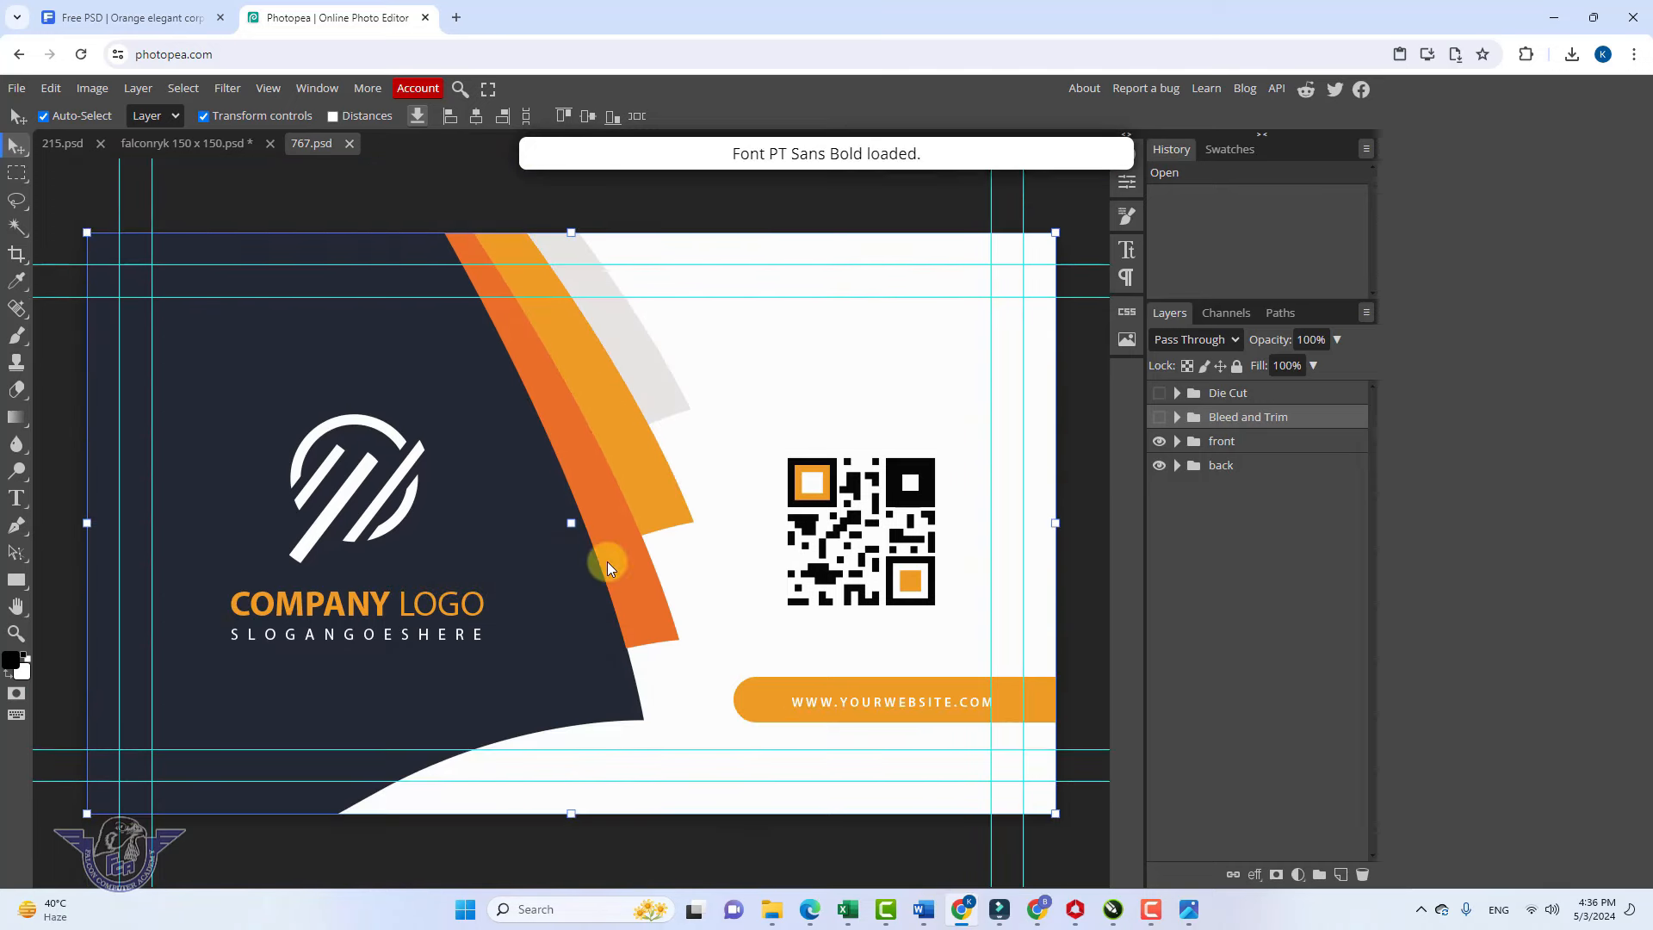
pyautogui.click(1158, 441)
pyautogui.click(1192, 468)
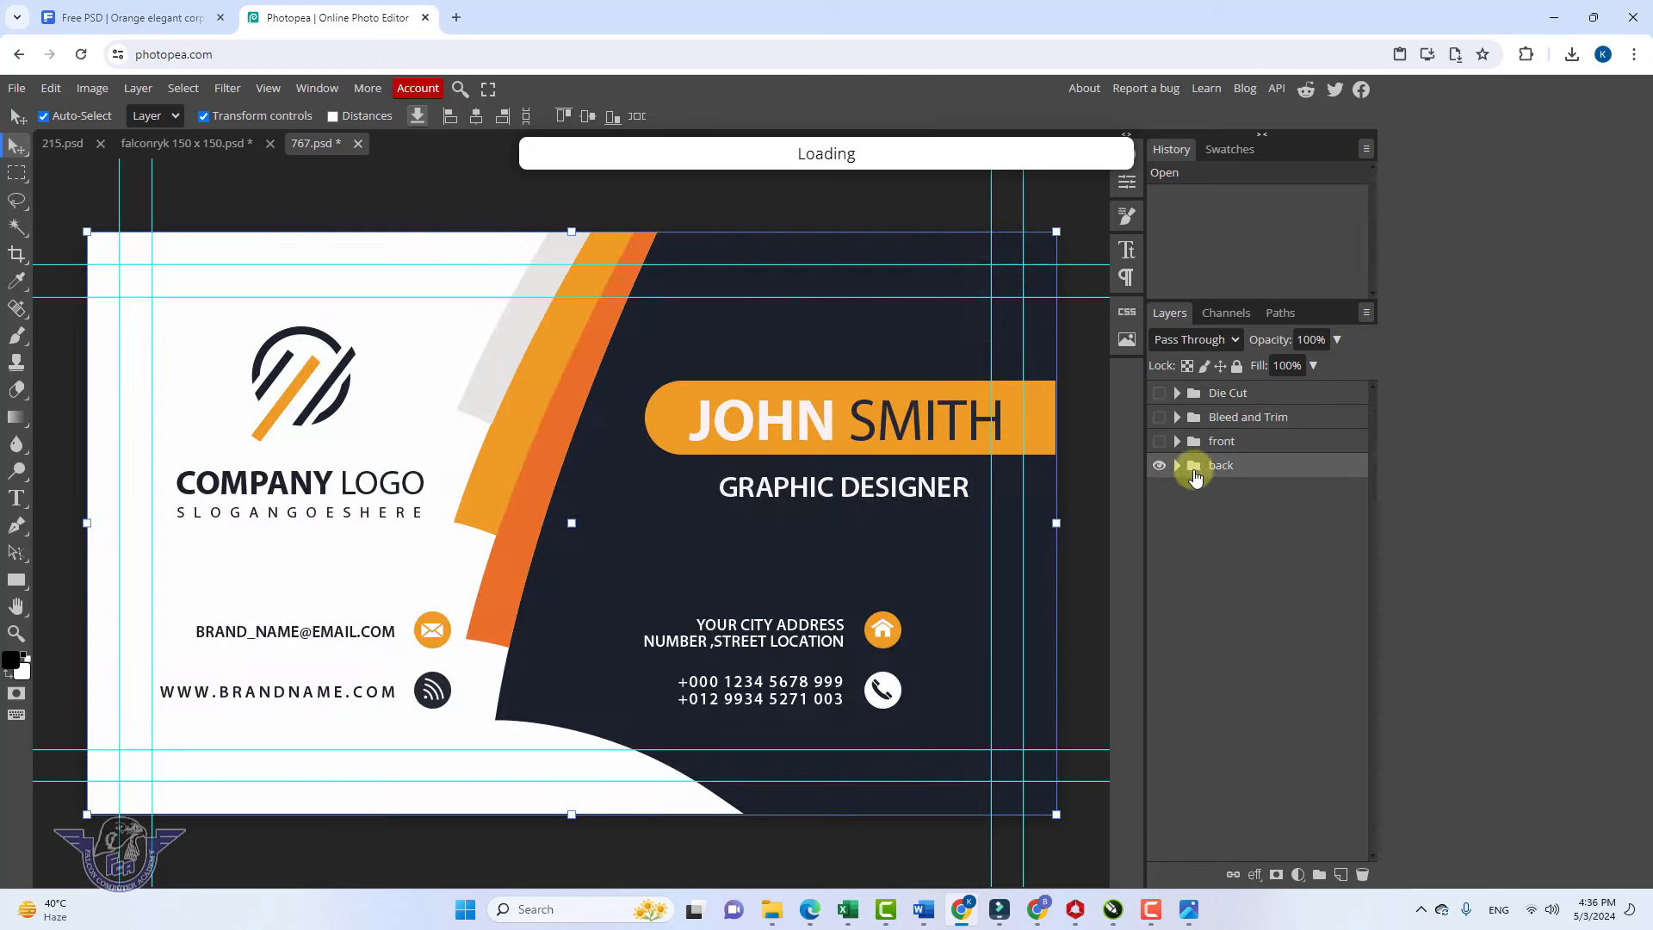
pyautogui.click(1178, 466)
pyautogui.click(1214, 489)
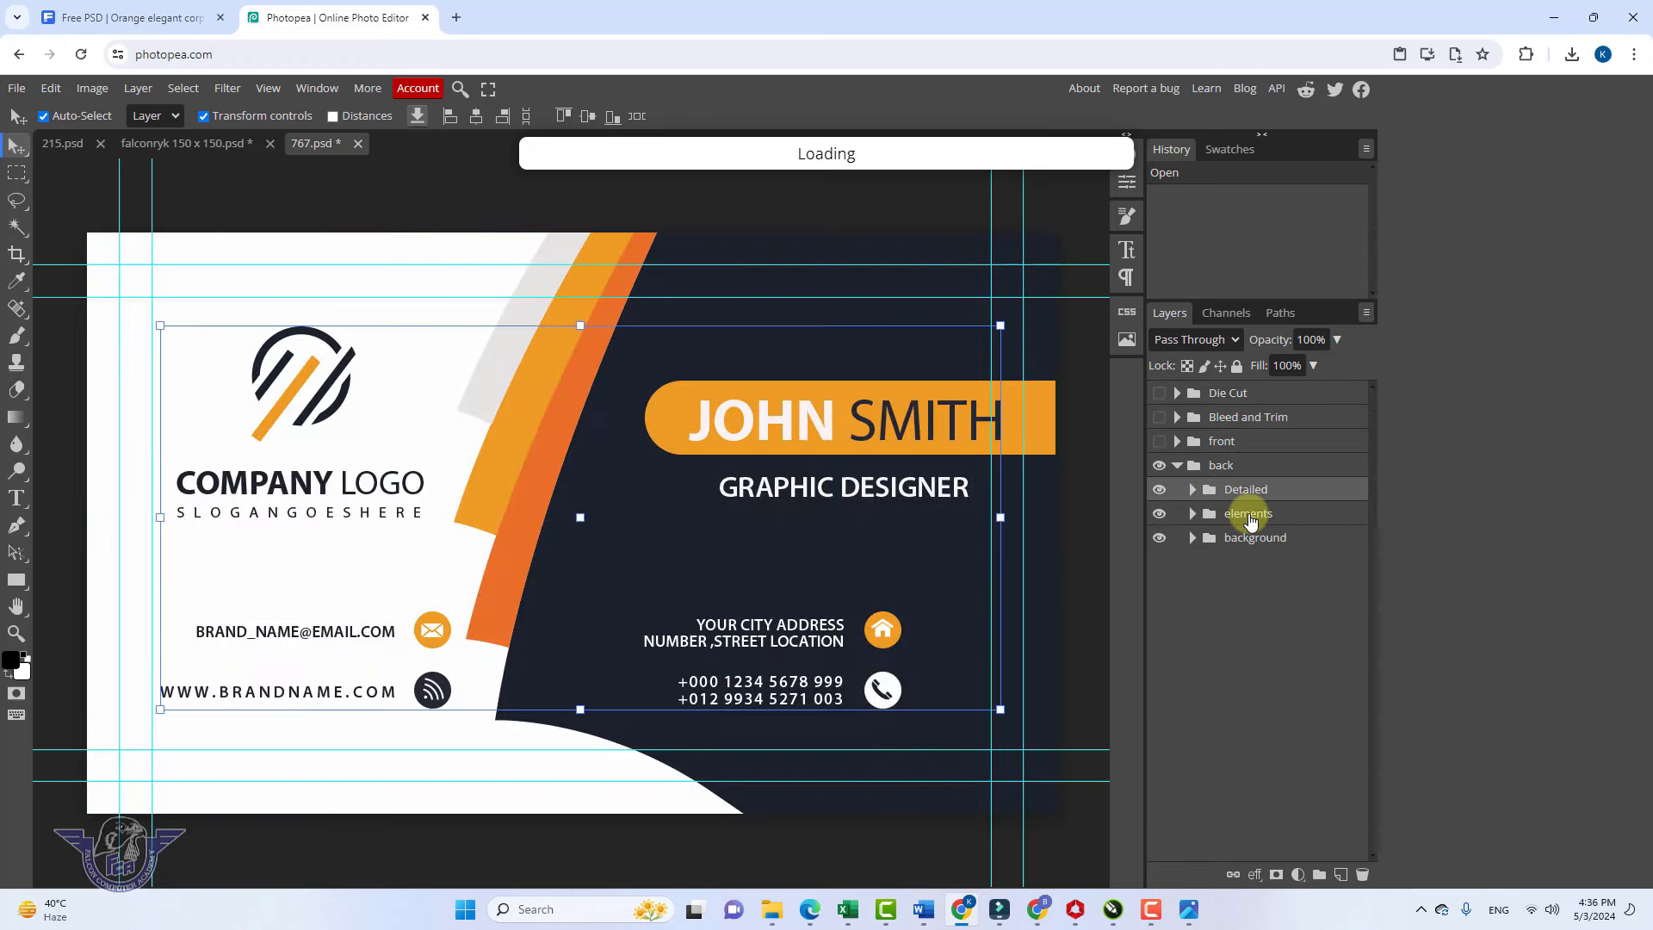
pyautogui.click(1244, 517)
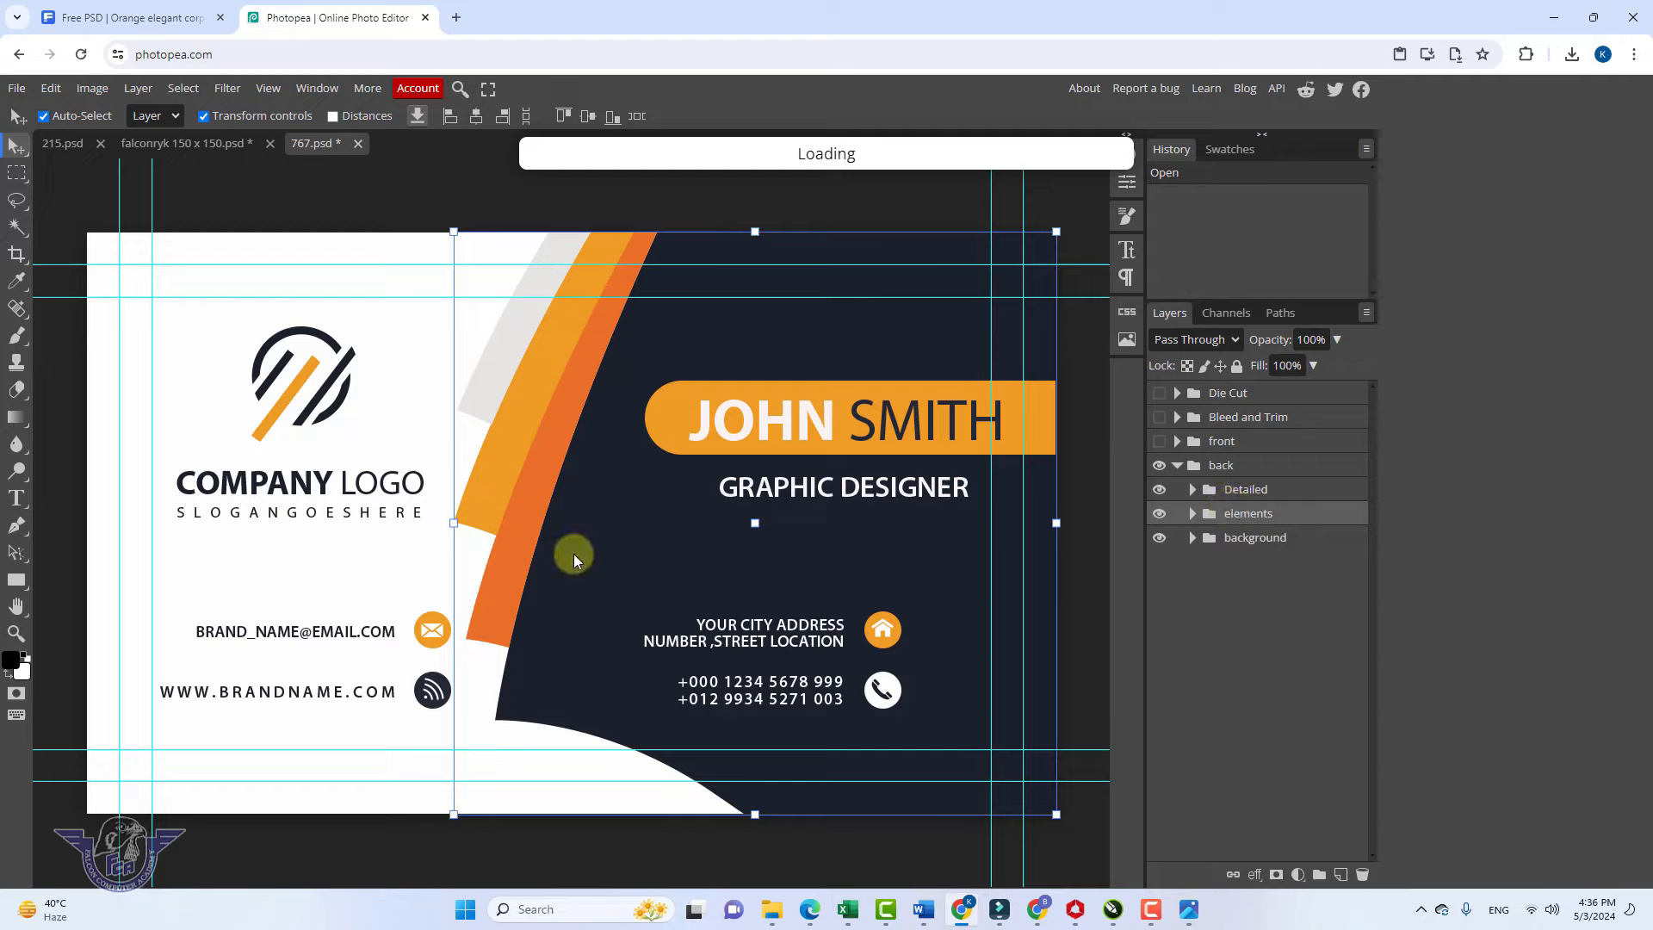
# Replace the JOHN SMITH placeholder in the orange banner with the new name and commit it
pyautogui.click(774, 423)
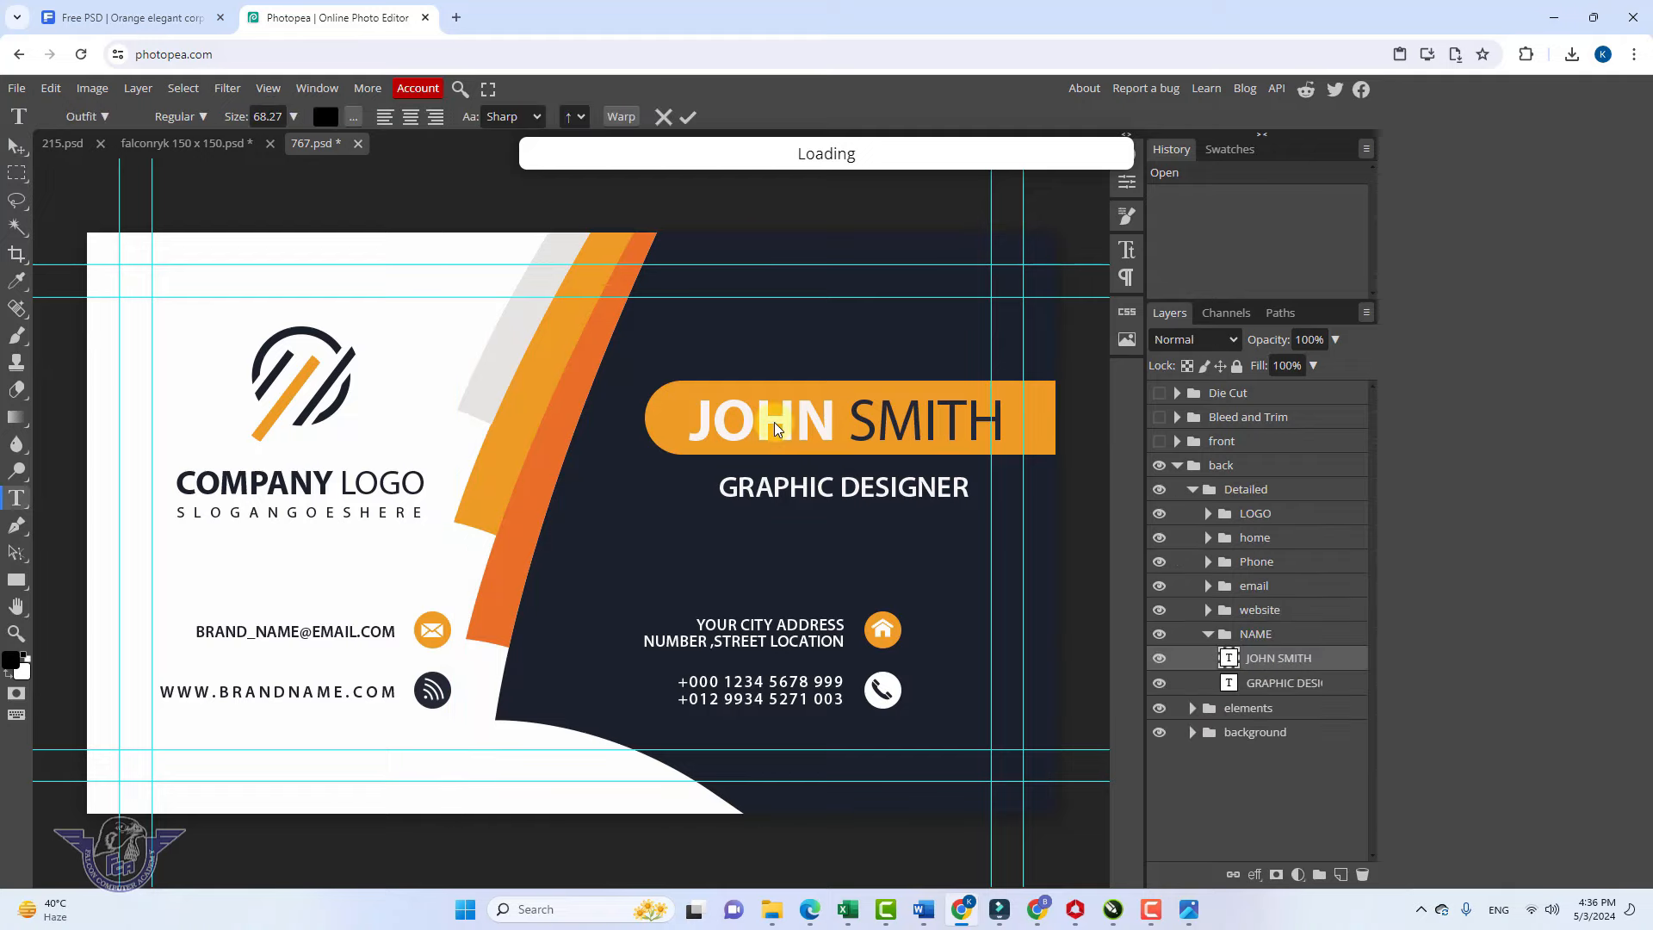
pyautogui.doubleClick(773, 422)
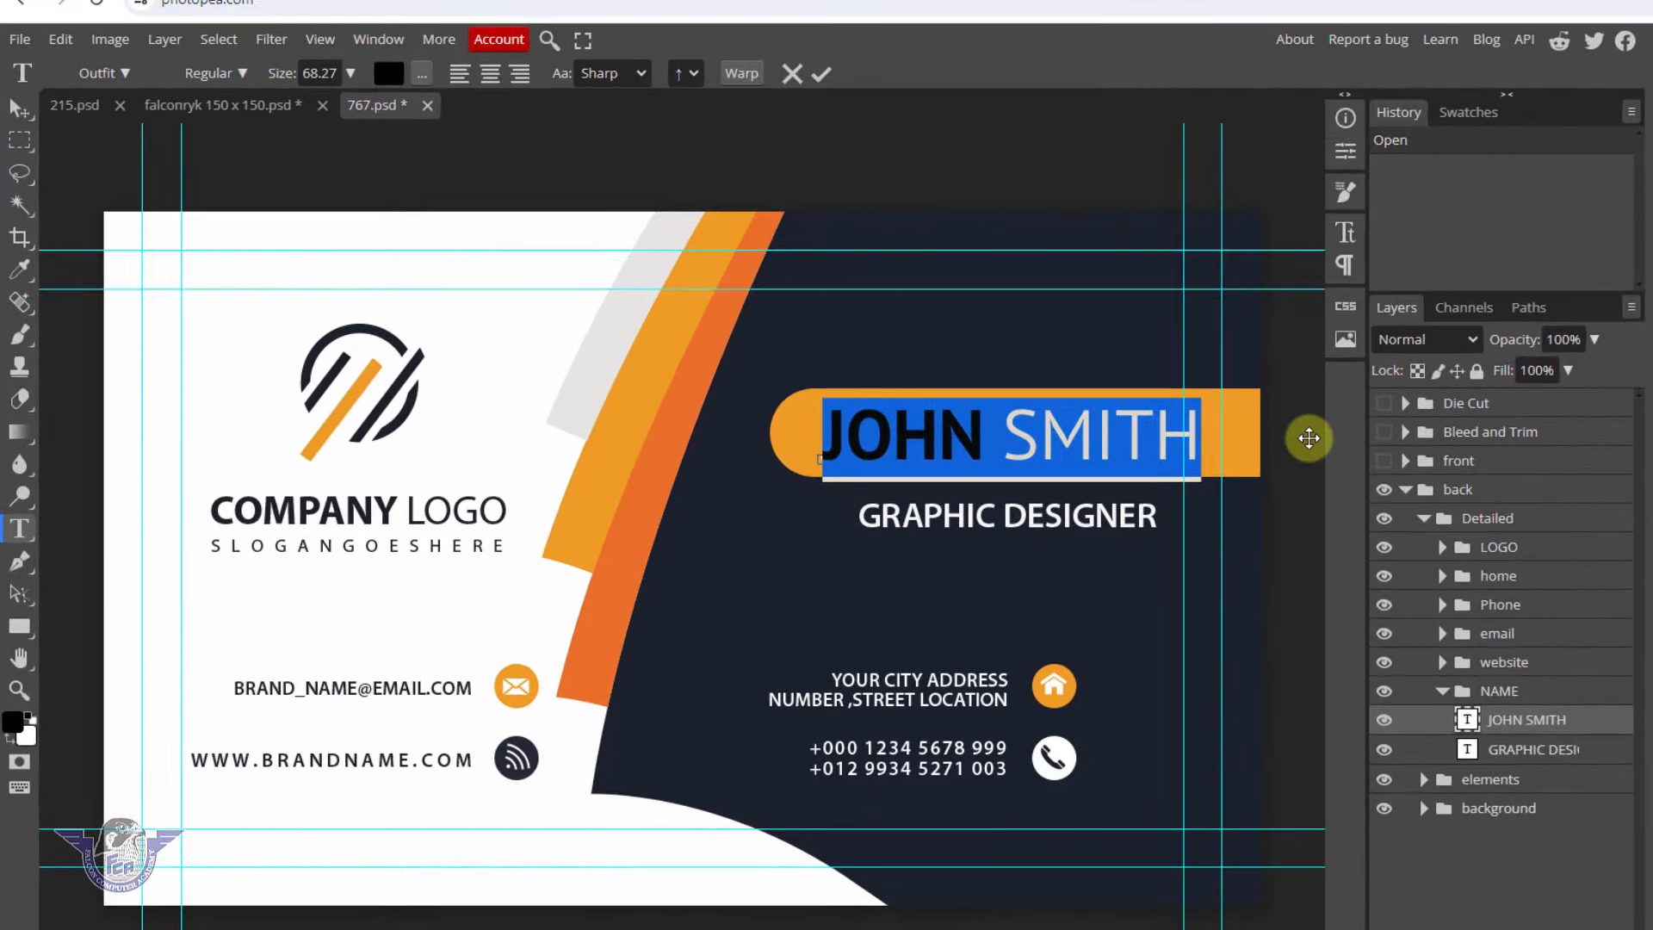
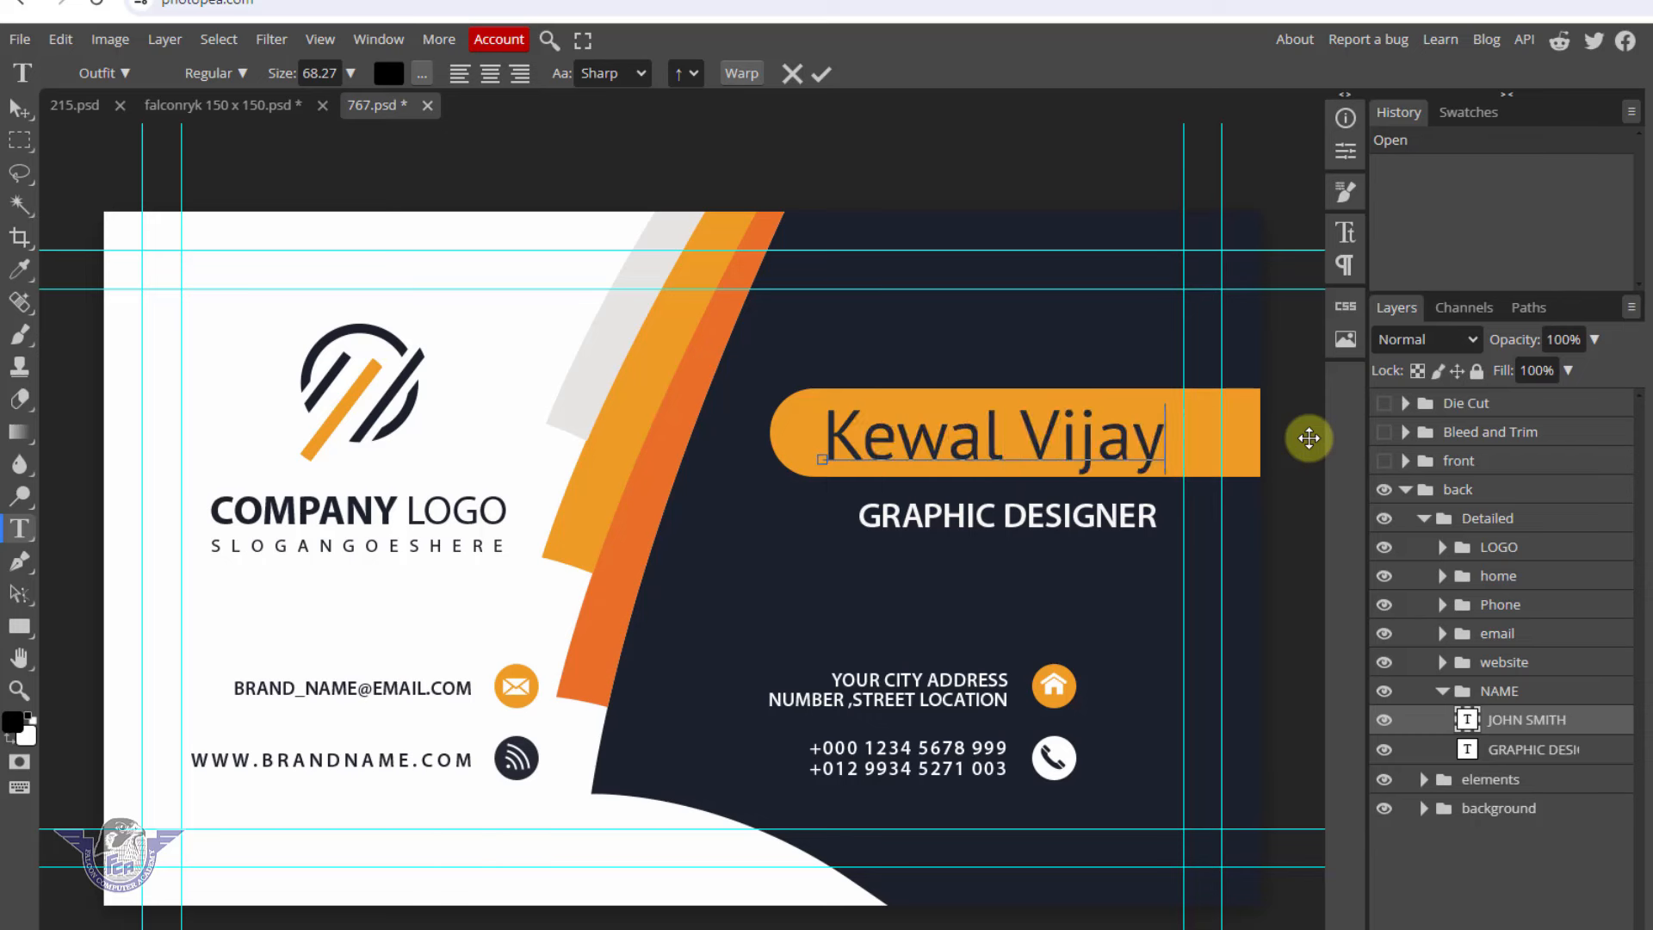
pyautogui.click(956, 682)
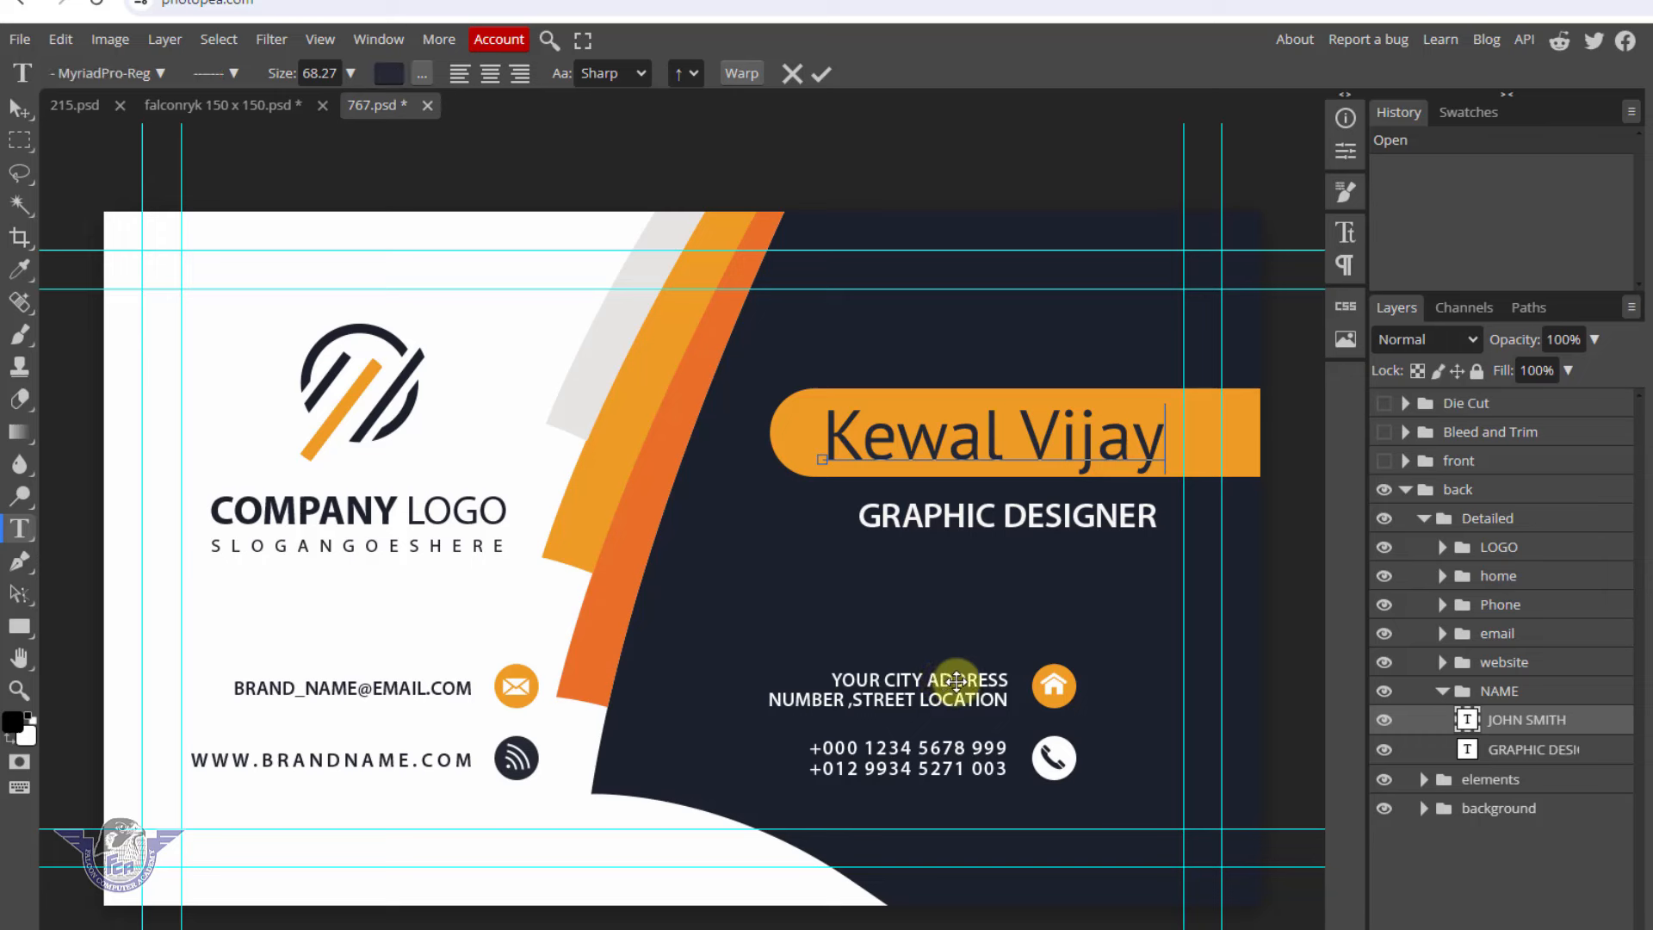
pyautogui.click(19, 108)
# Select the street address line and edit it as text, then commit it
pyautogui.click(973, 699)
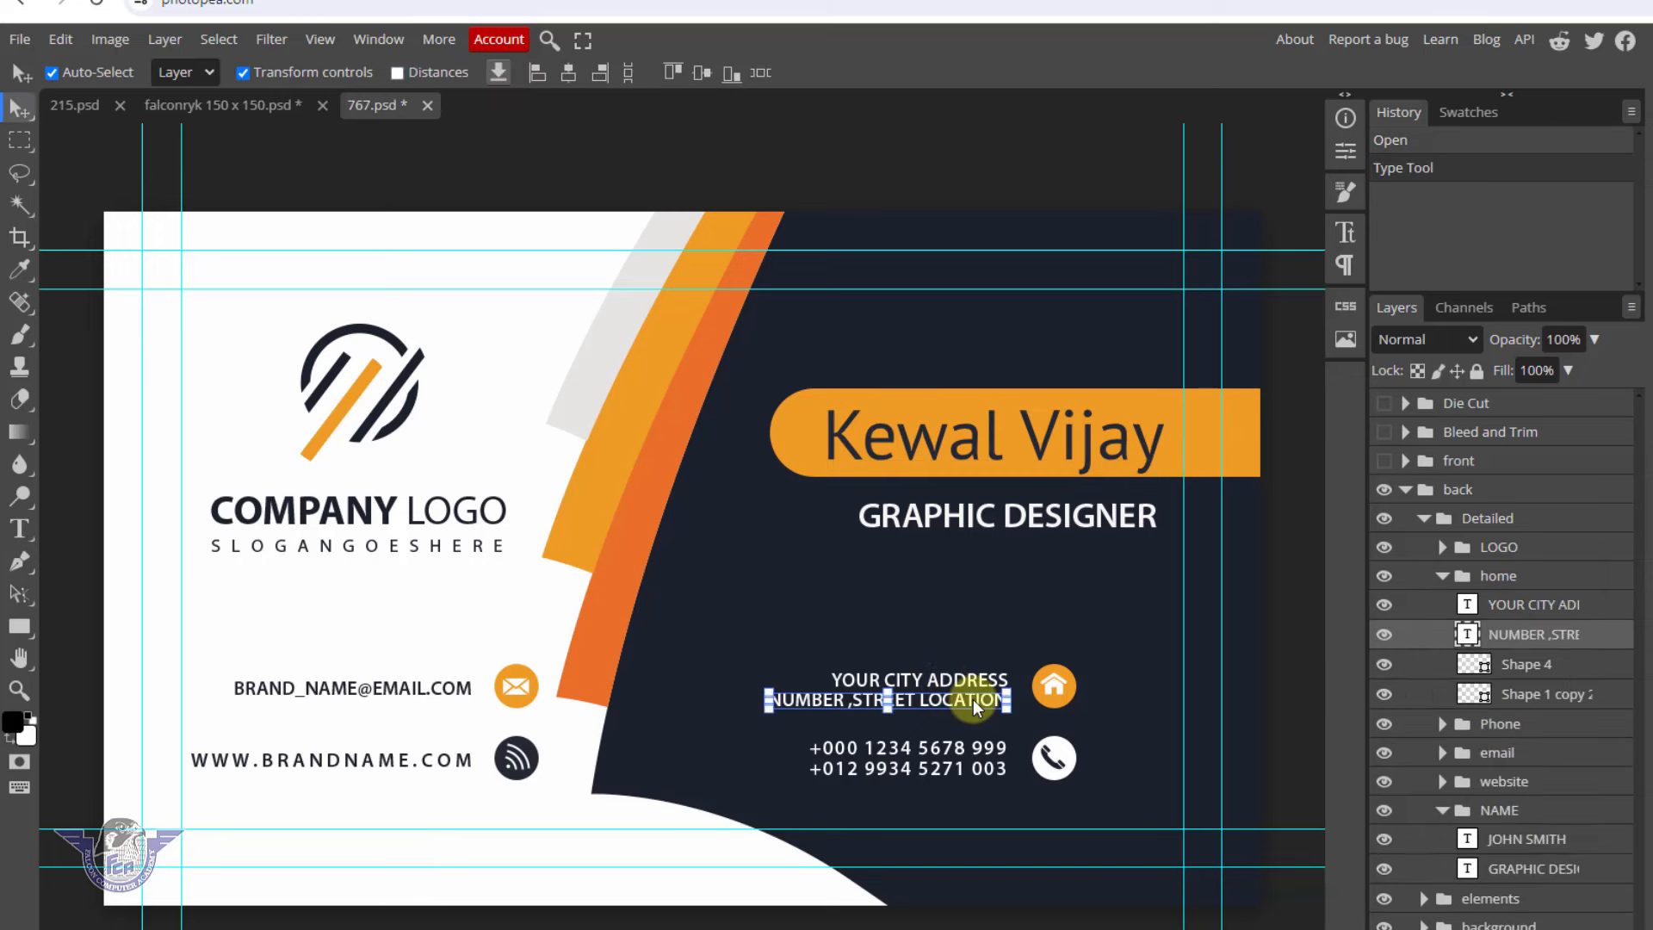
pyautogui.click(973, 699)
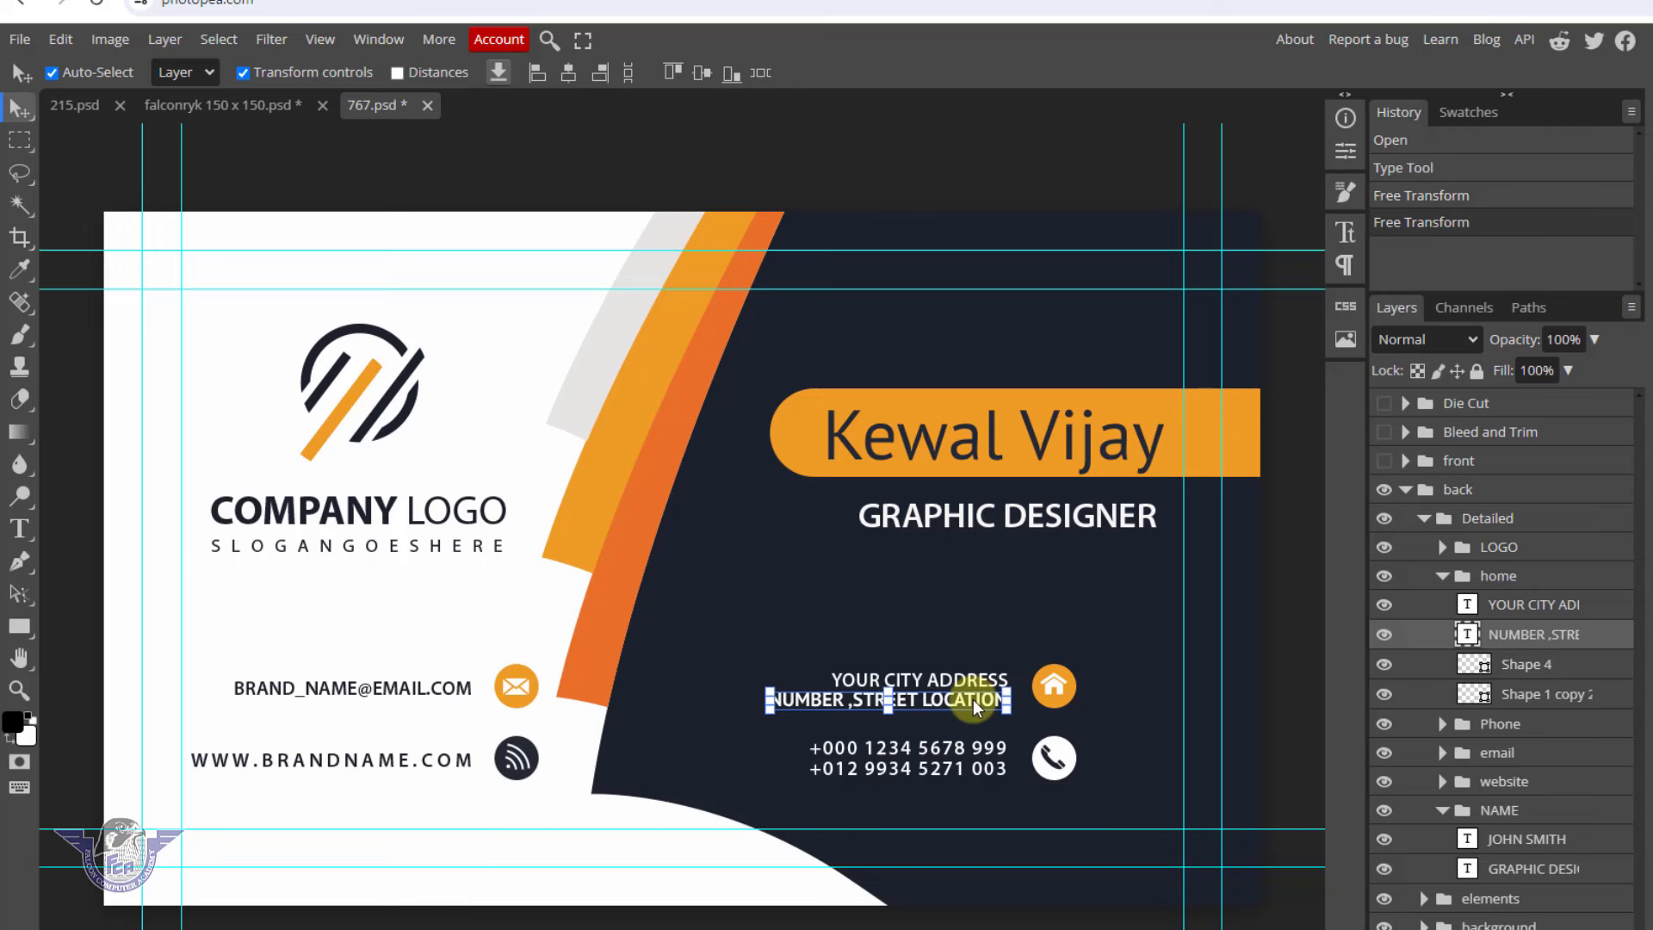
pyautogui.click(19, 528)
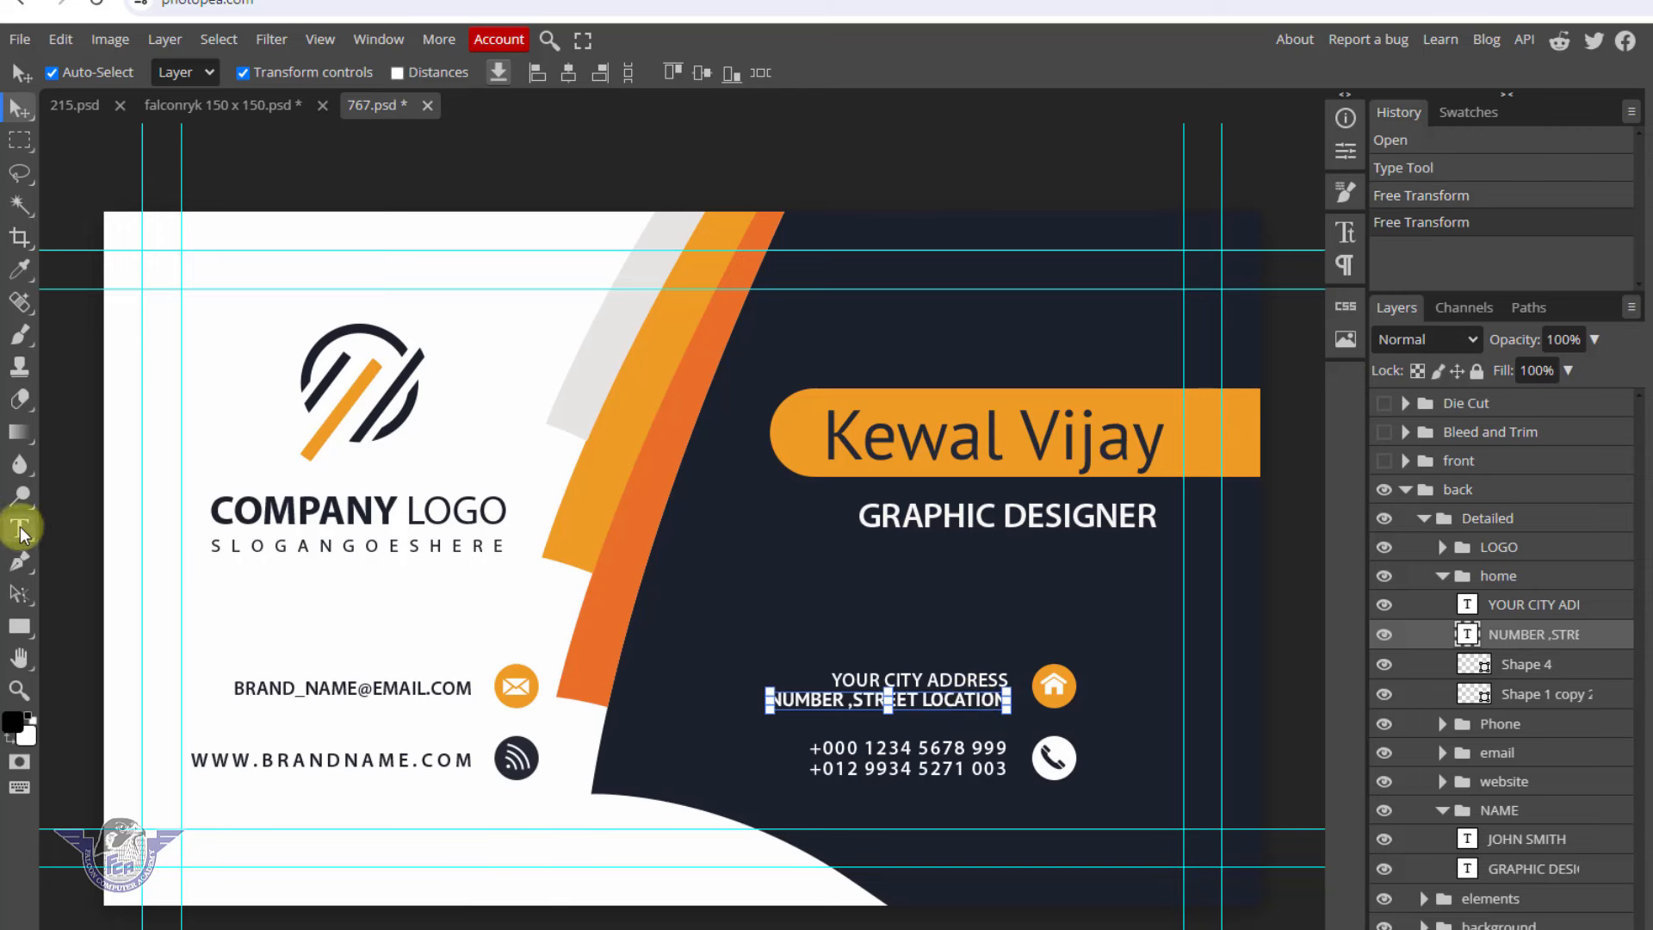
pyautogui.tripleClick(948, 701)
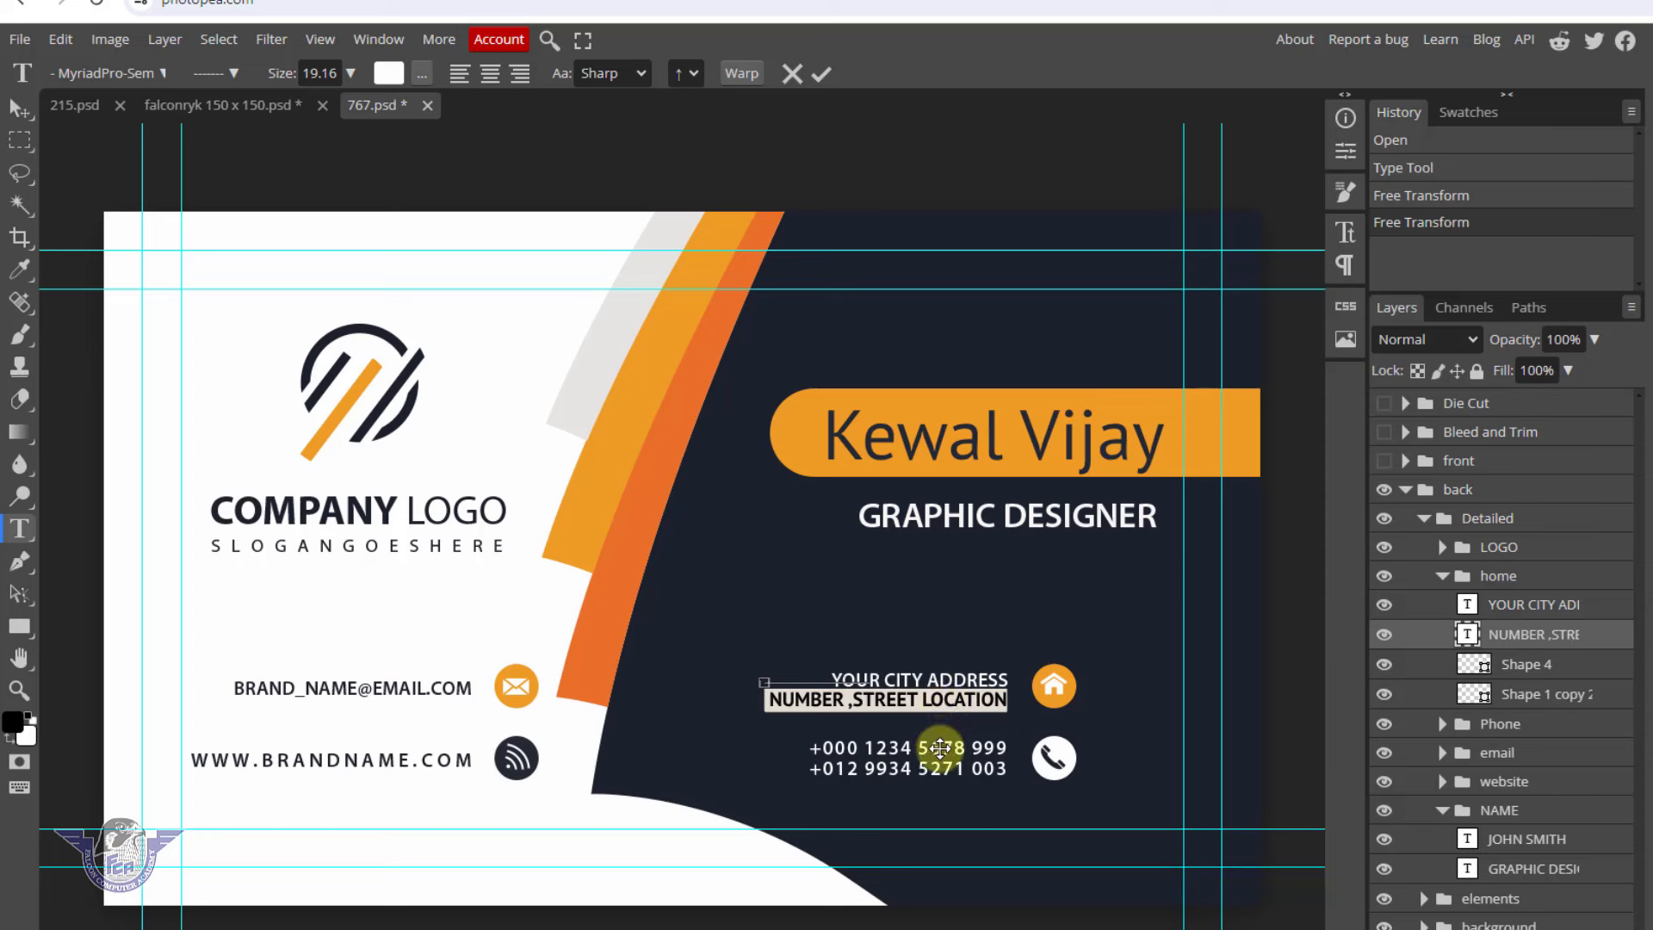
pyautogui.click(19, 108)
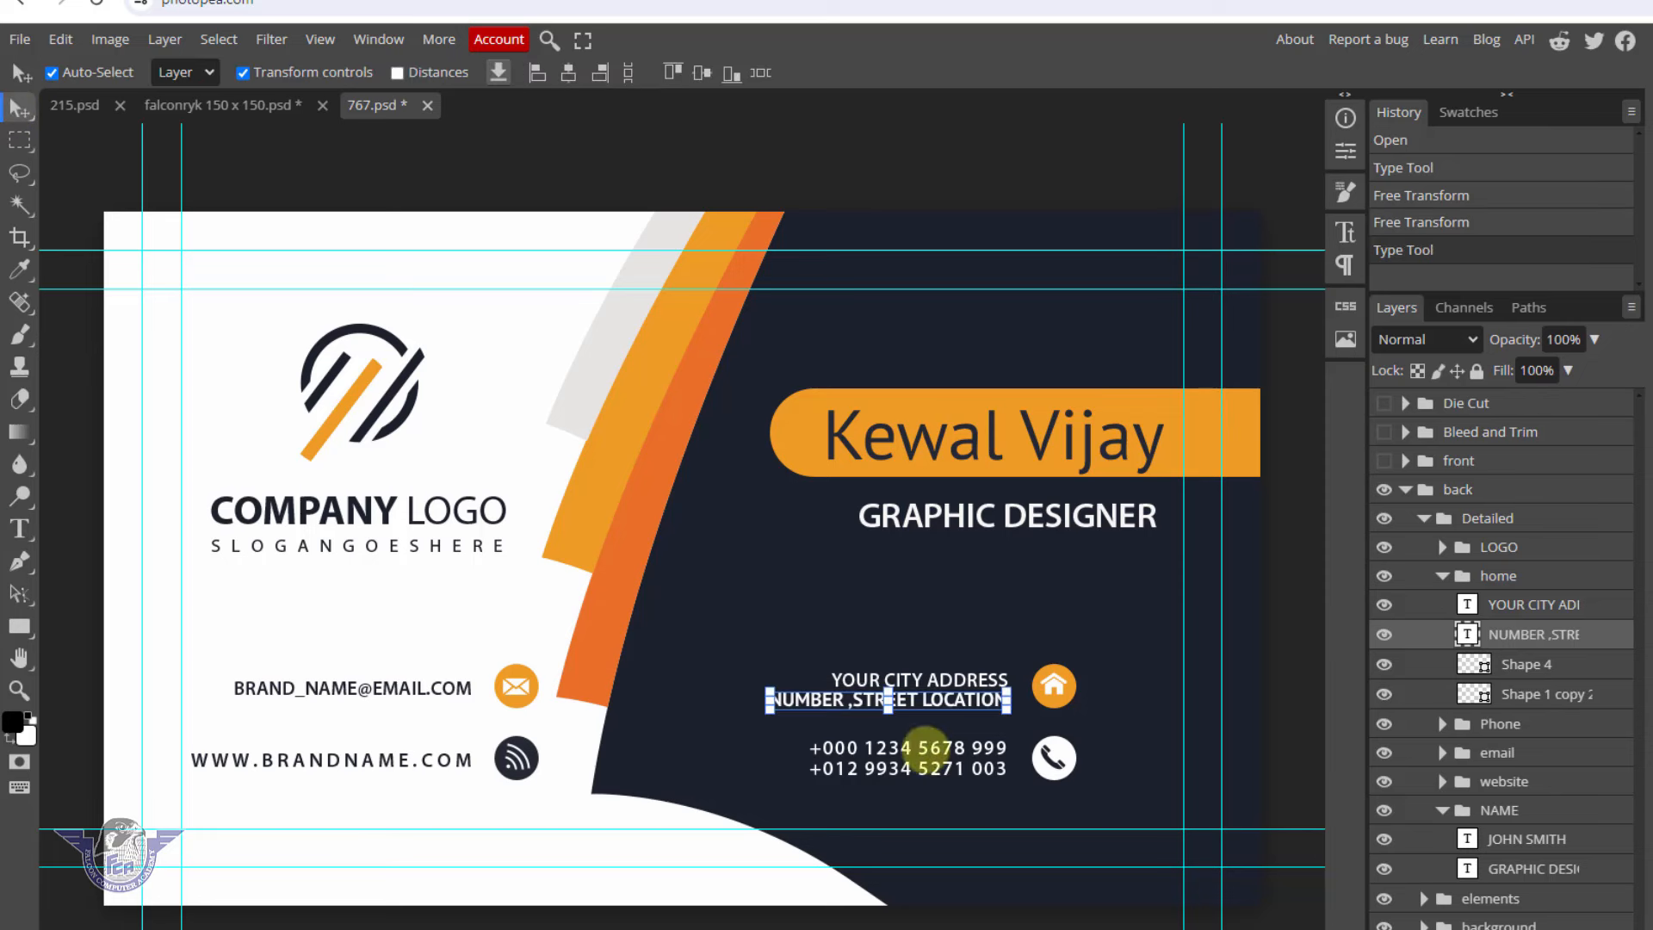
# Delete the first phone number line, commit the new number, then adjust the orange curve shape
pyautogui.click(941, 756)
pyautogui.moveTo(939, 749); pyautogui.dragTo(941, 749)
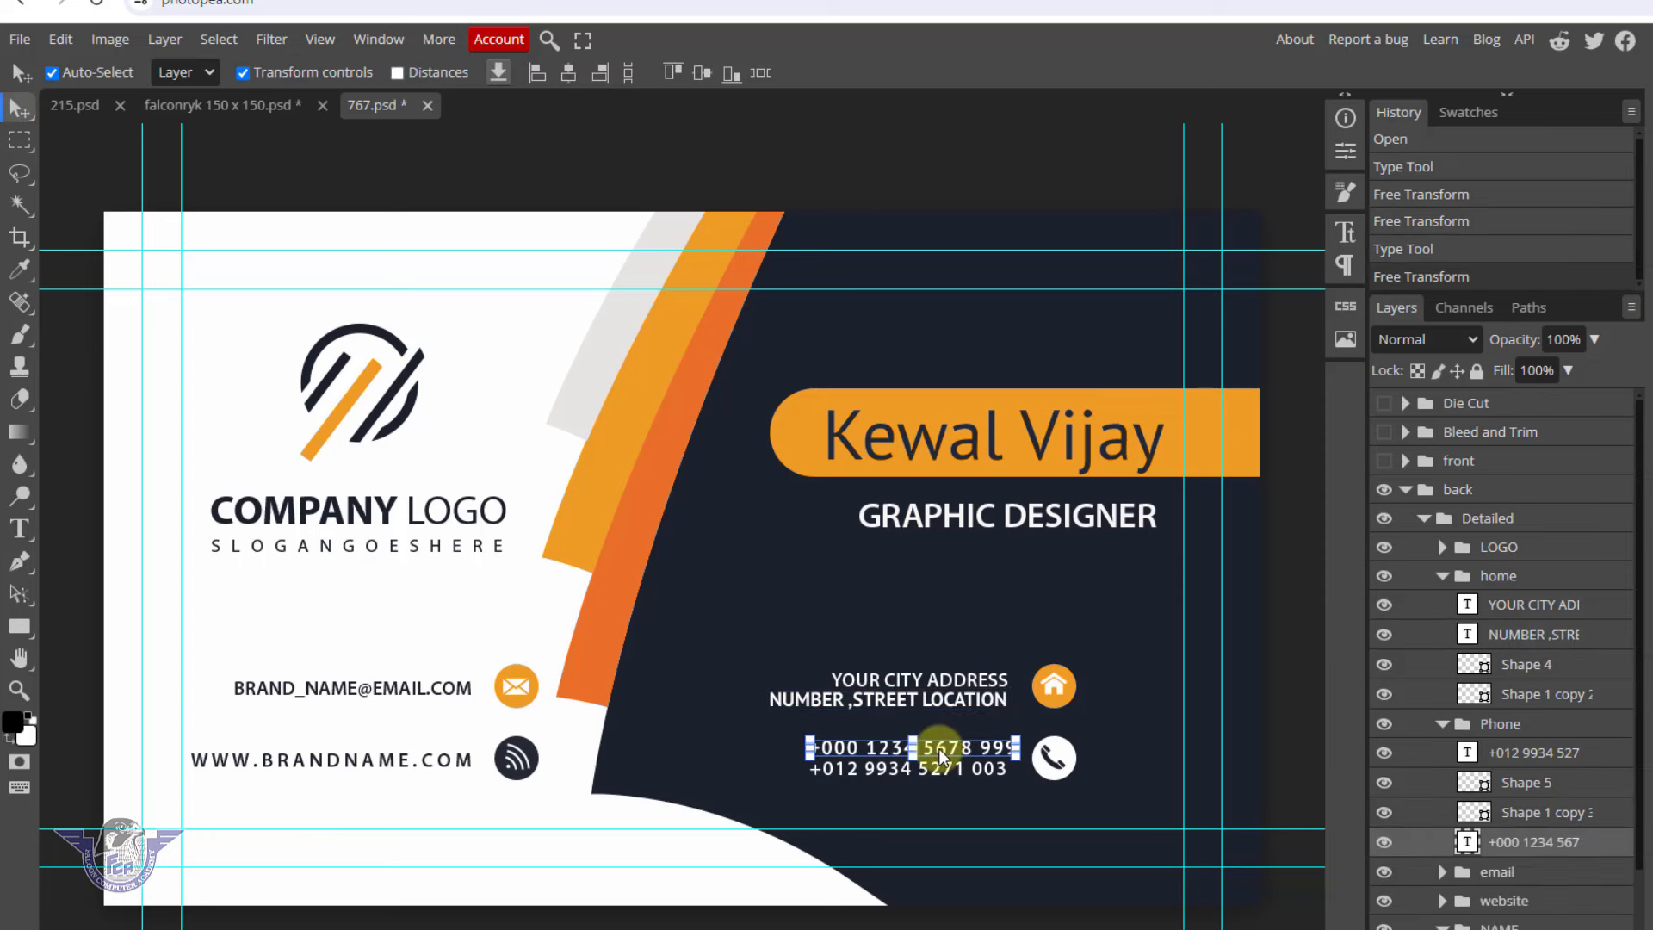
pyautogui.click(19, 528)
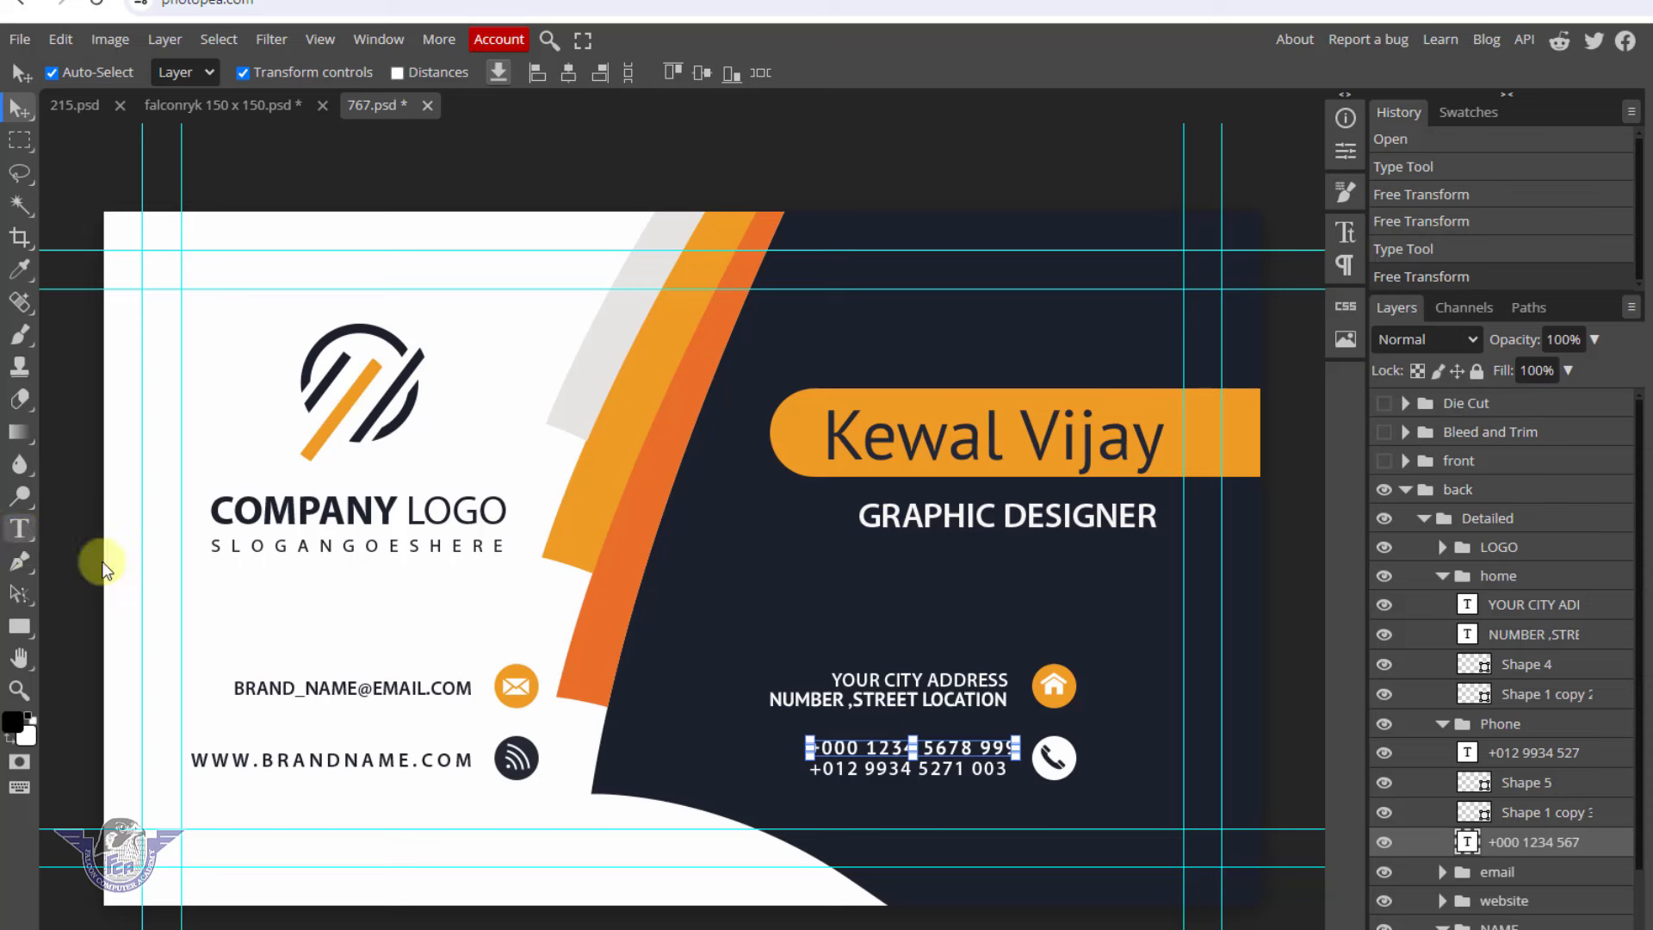
pyautogui.click(906, 748)
pyautogui.doubleClick(906, 747)
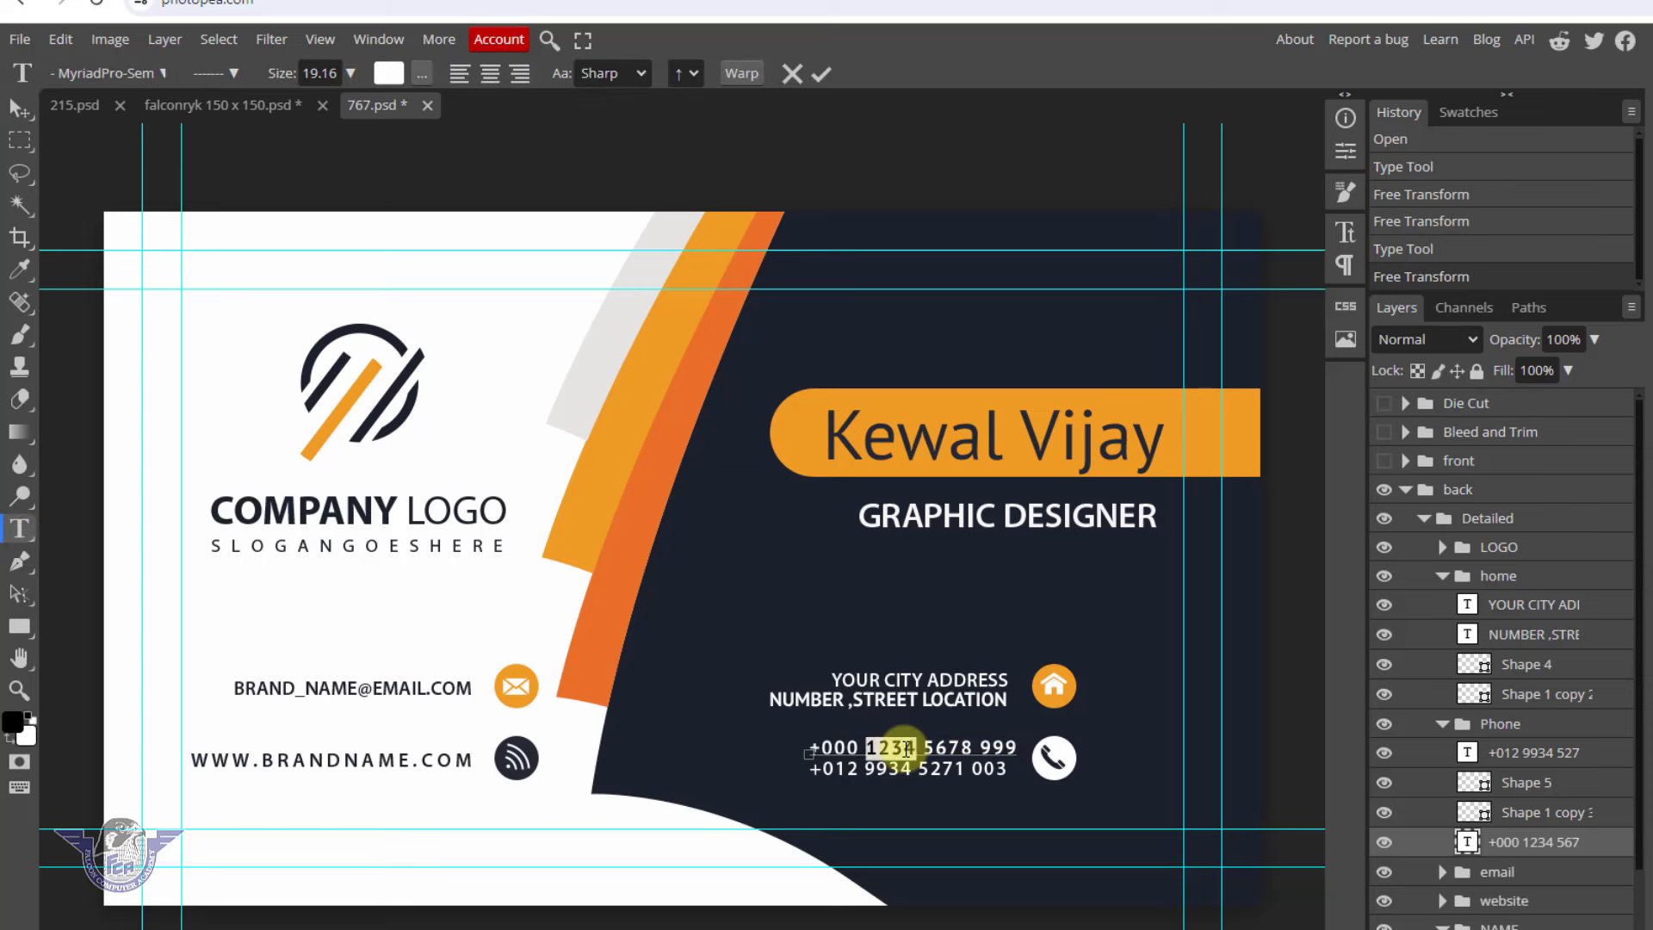
pyautogui.tripleClick(906, 747)
pyautogui.press('BackSpace')
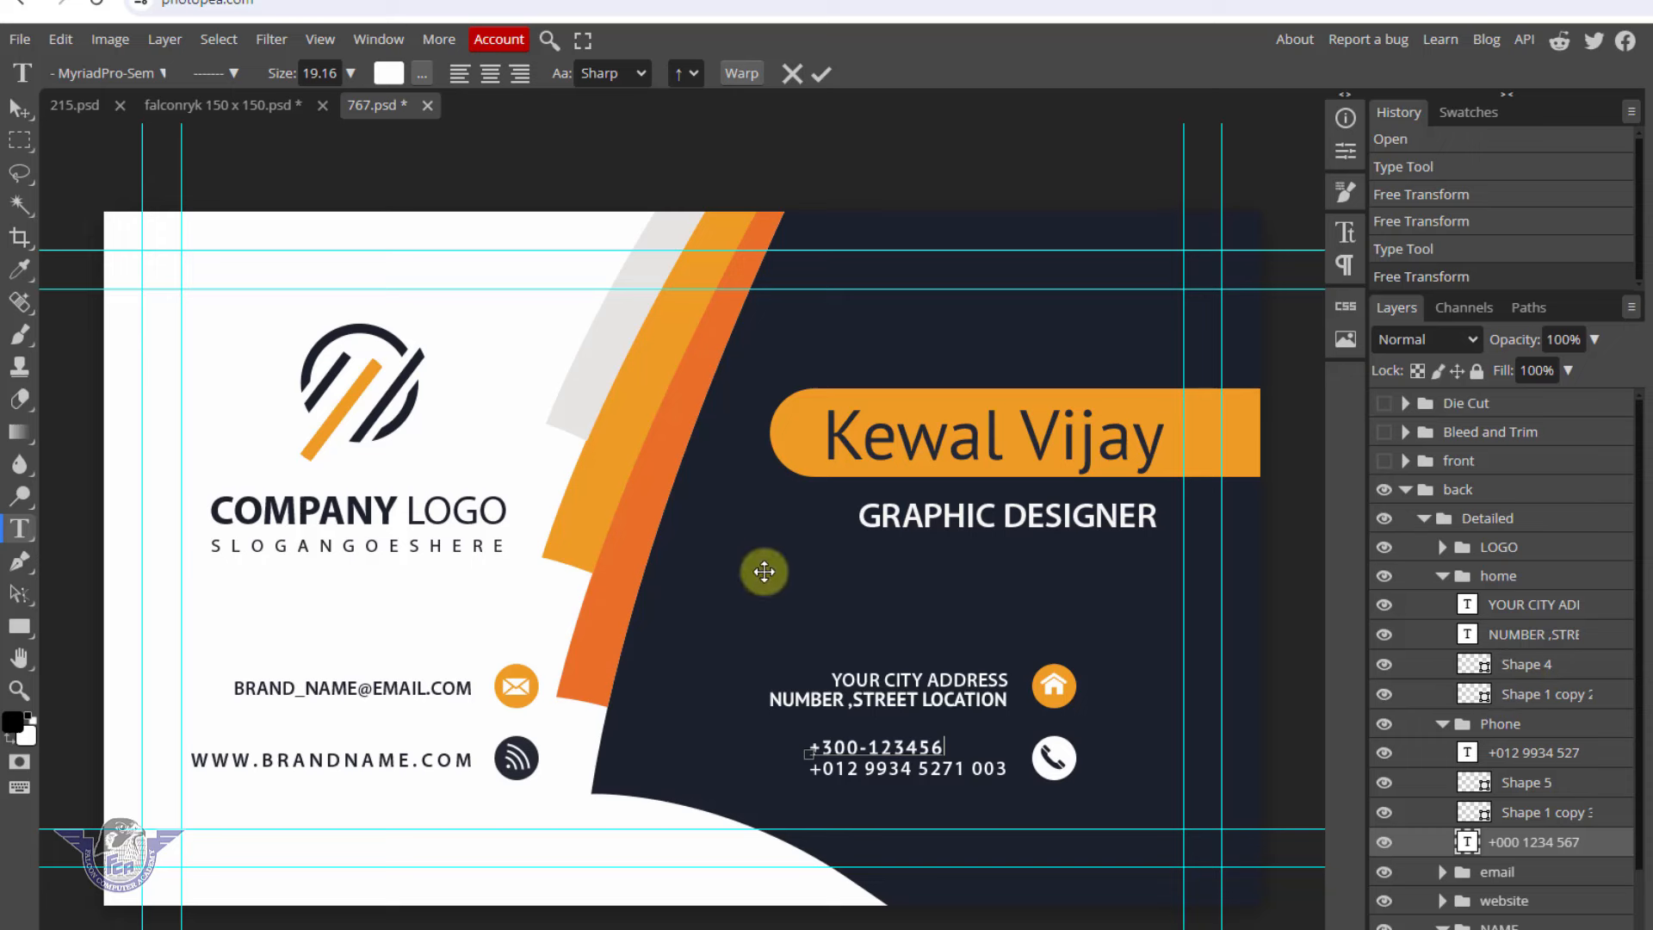
pyautogui.click(33, 112)
pyautogui.click(589, 508)
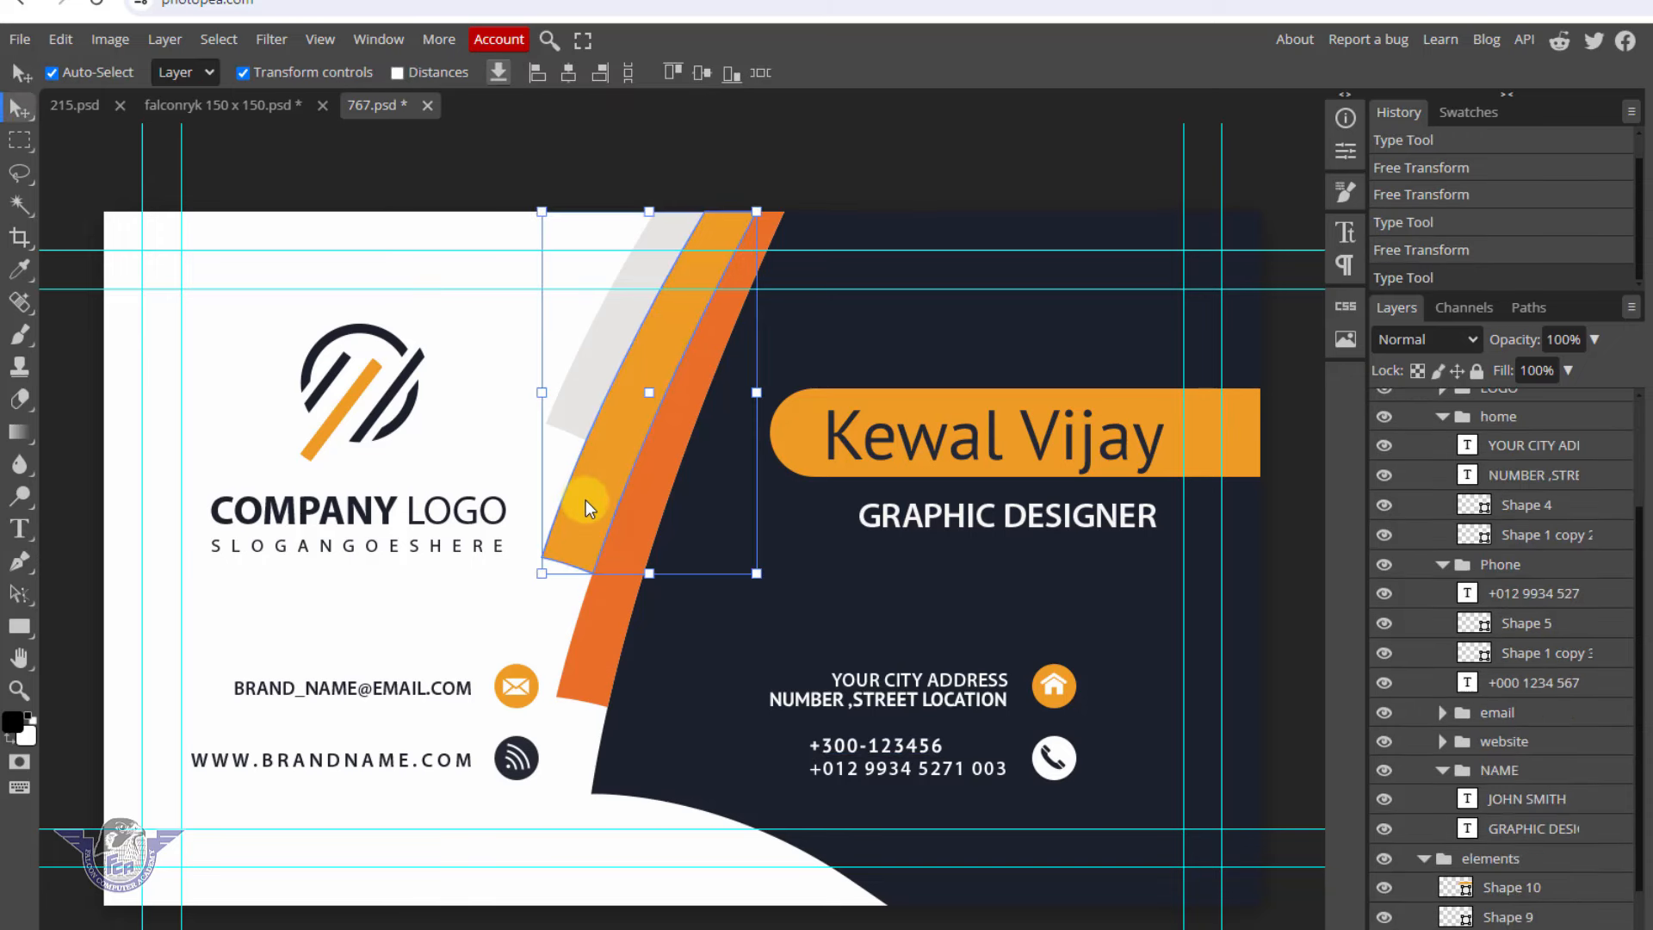
pyautogui.moveTo(599, 607); pyautogui.dragTo(603, 617)
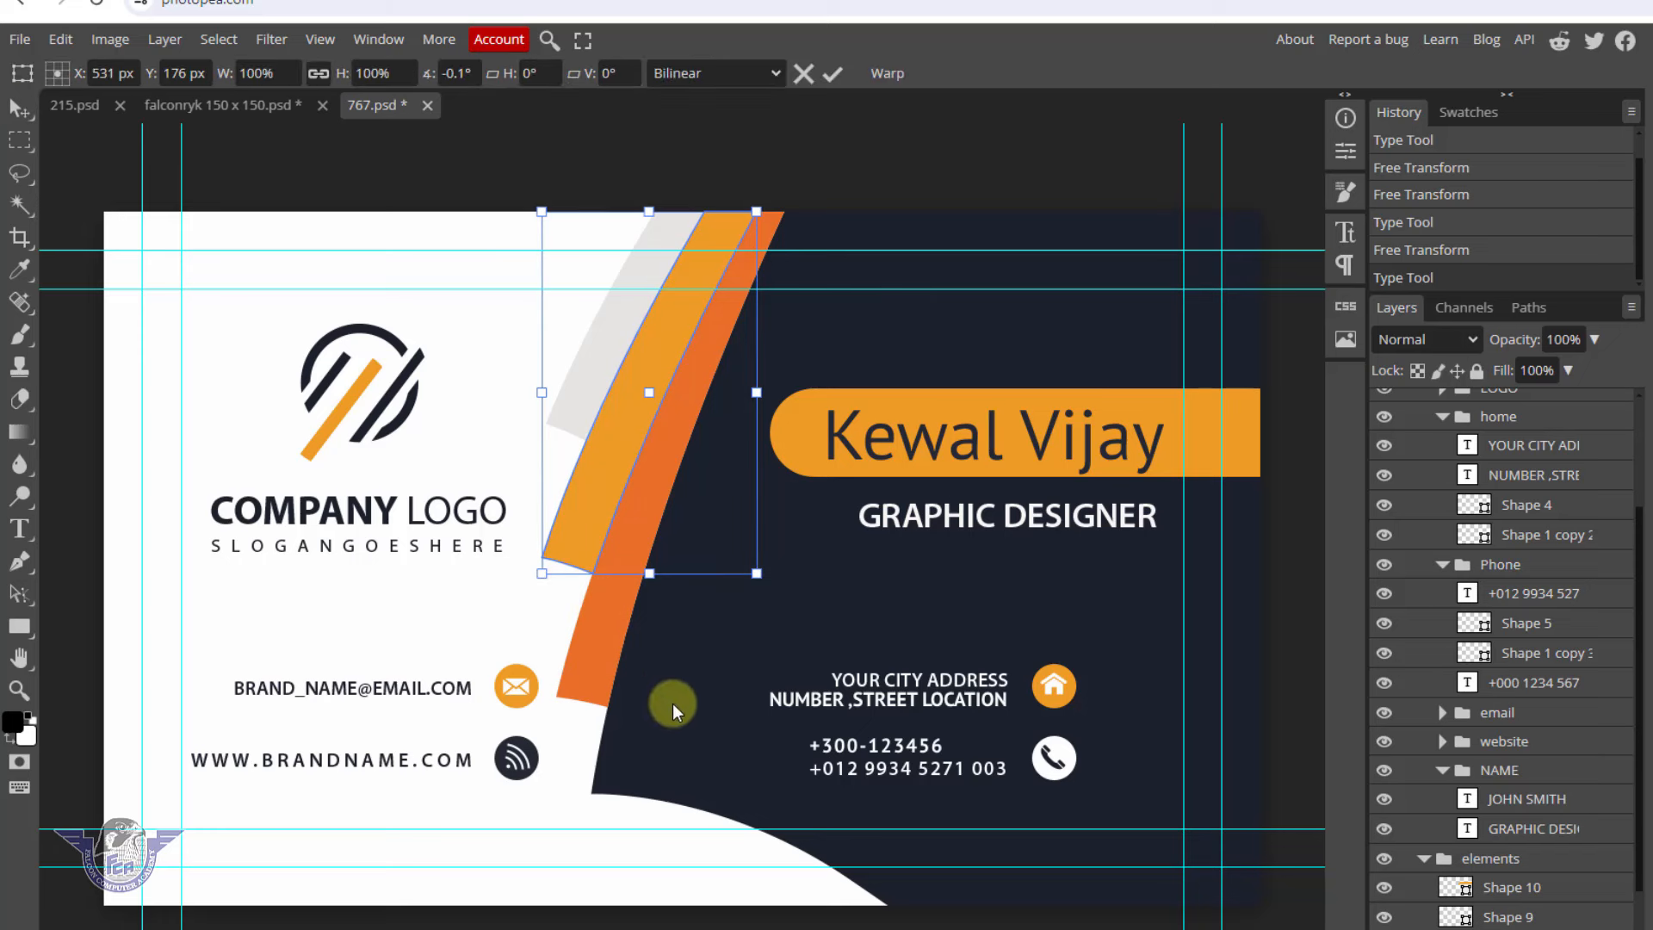